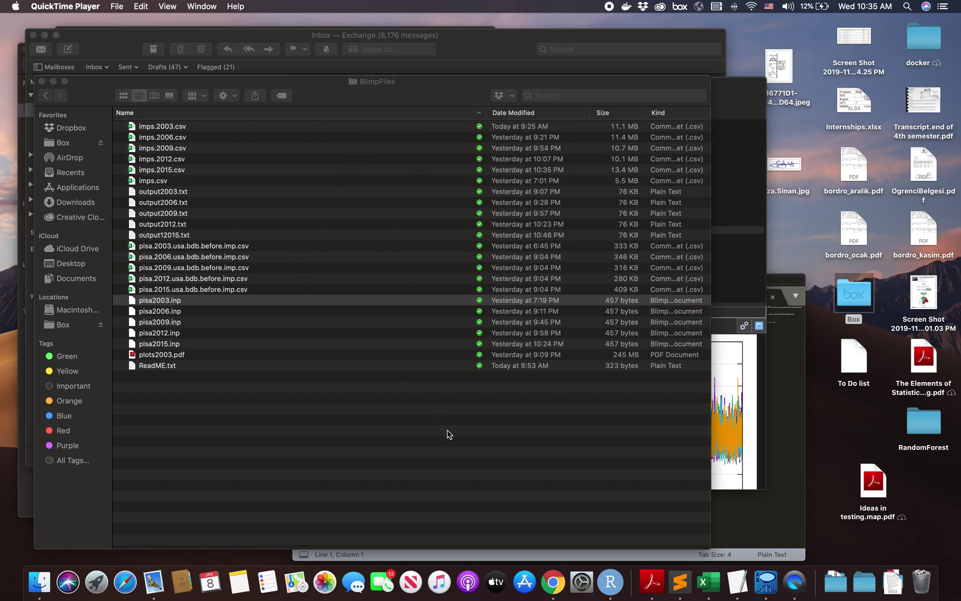
- Bring the pisa2003 Blimp Studio run forward and move its window up and left
key("ctrl+Right")
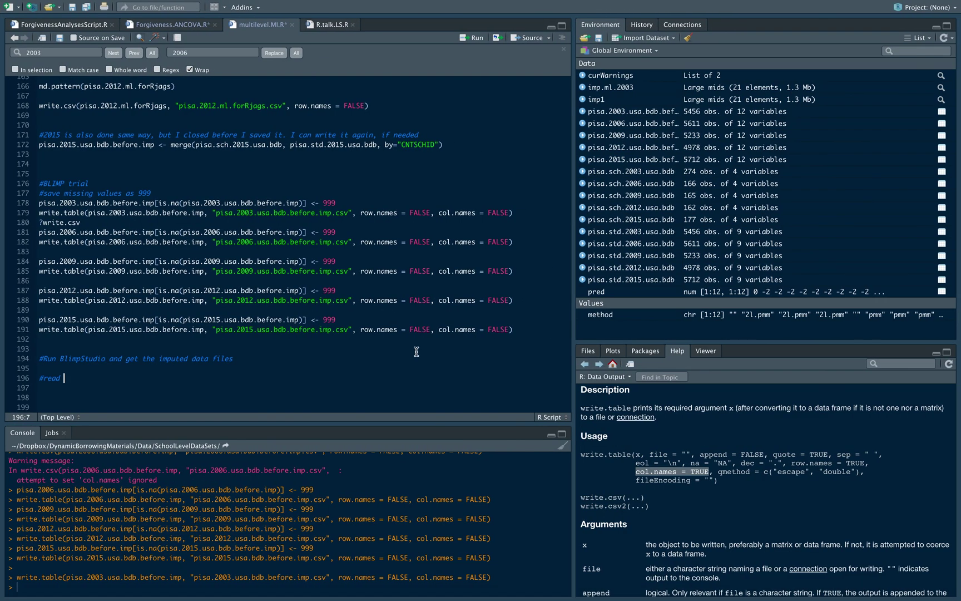
key("ctrl+Left")
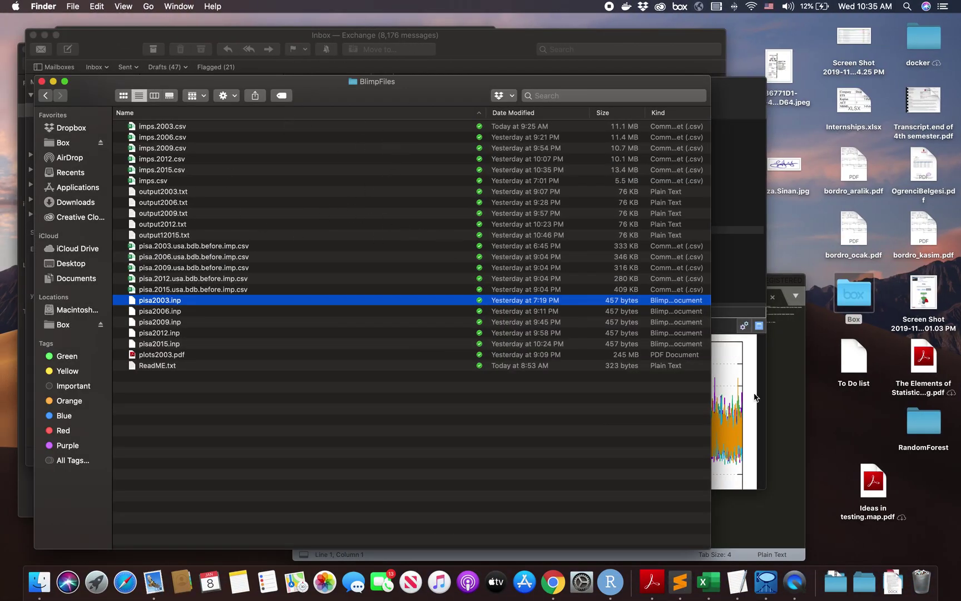
left_click(750, 373)
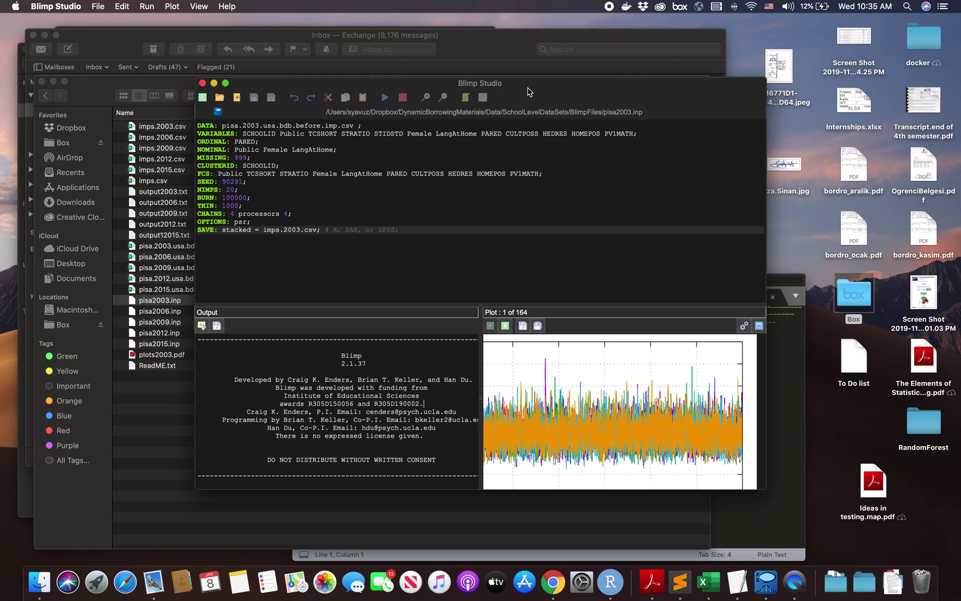
left_click_drag(528, 92, 505, 73)
- Add head(pisa.sch.2003.usa.bdb) on line 8 and run it to preview the school data
key("ctrl+Right")
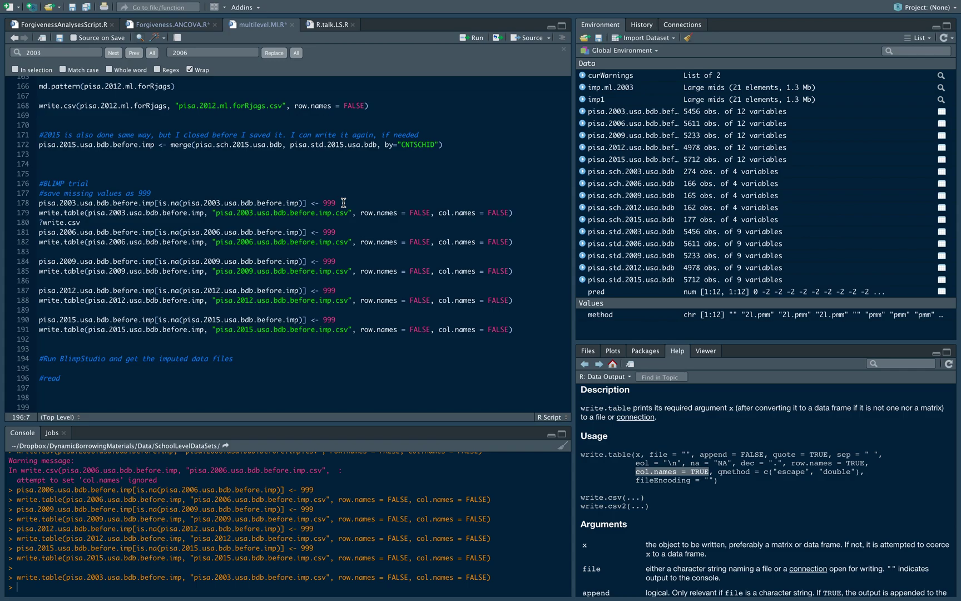
scroll(343, 202, "up", 20)
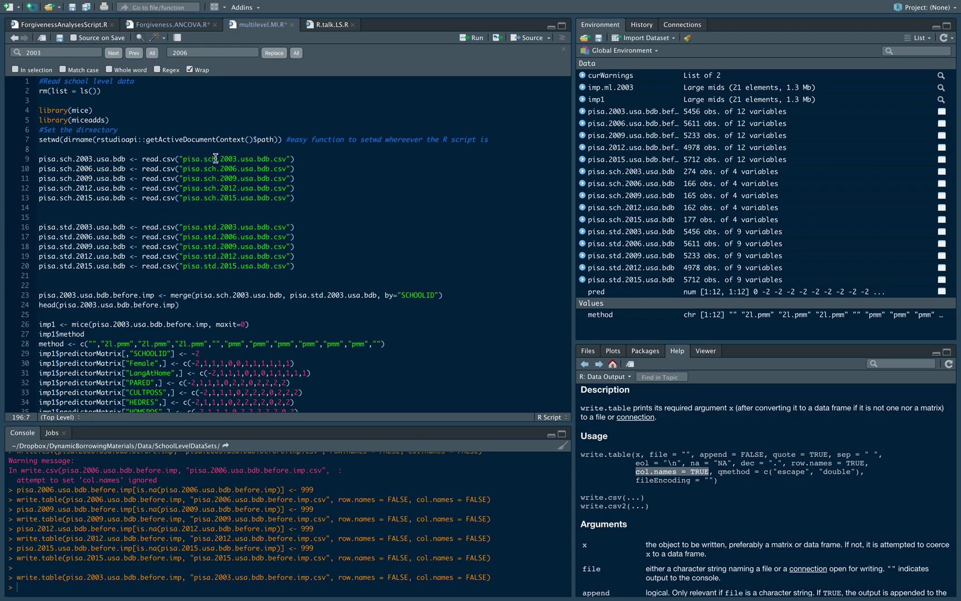
left_click_drag(39, 159, 316, 158)
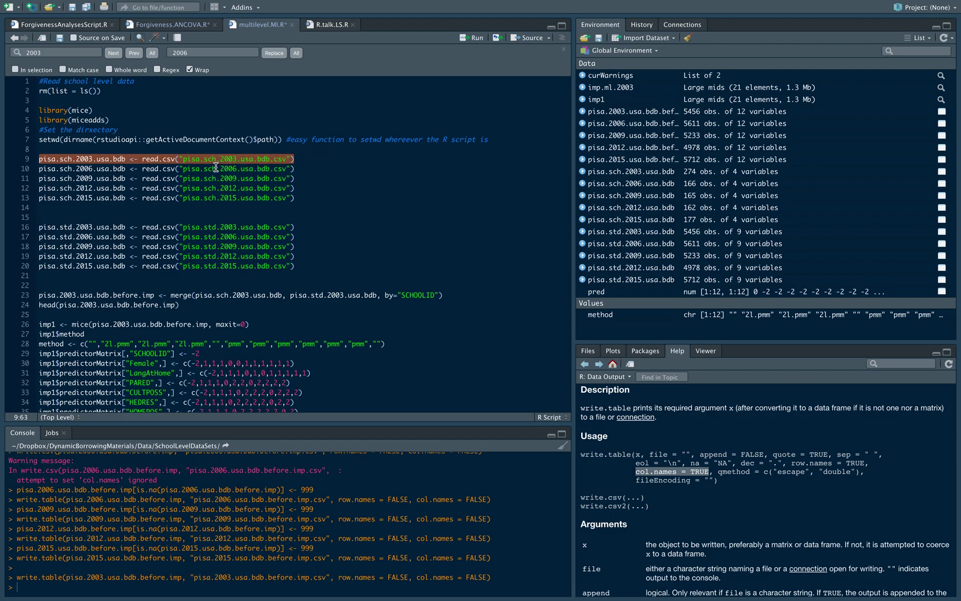
left_click(150, 159)
triple_click(104, 161)
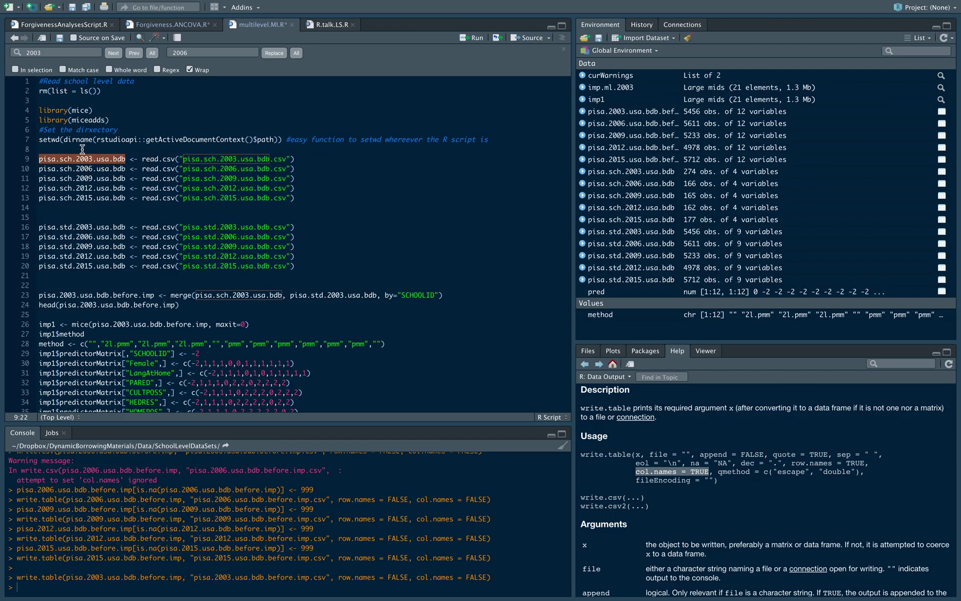
left_click(82, 149)
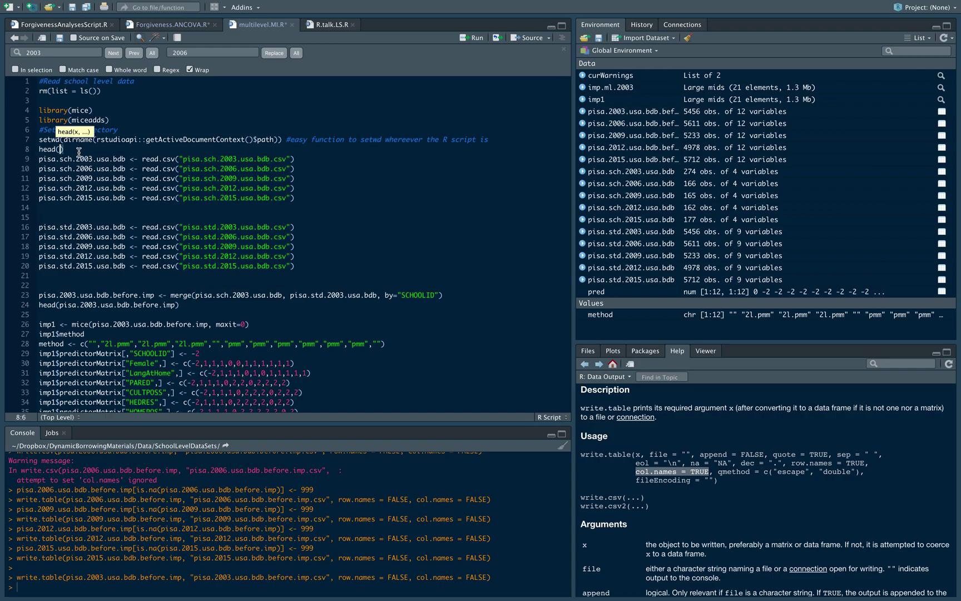
double_click(78, 161)
type("pisa.sch.2003.usa.bdb")
key("ctrl+Return")
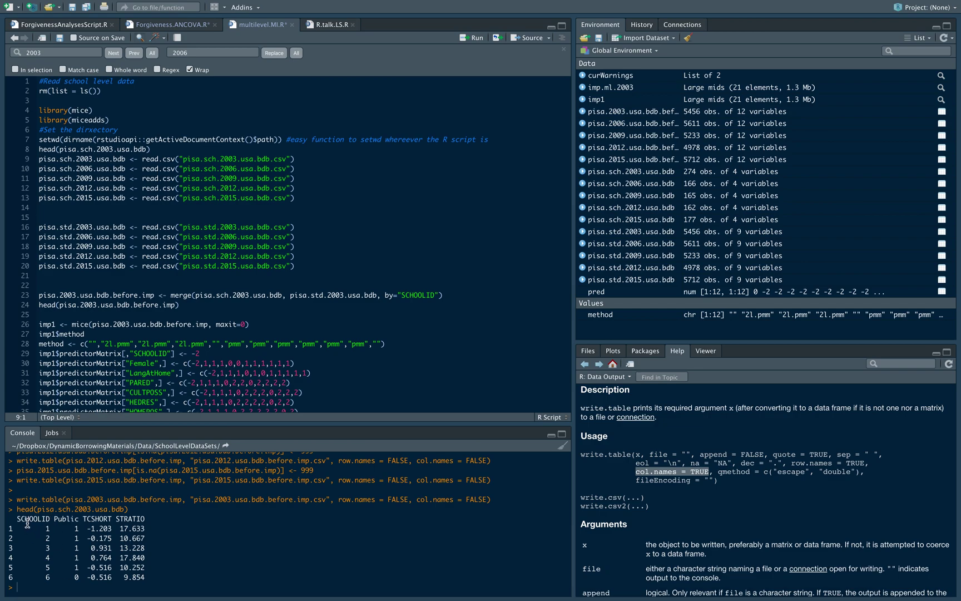
- Check the SCHOOLID, Public and TCSHORT output columns, then select the temporary head line
left_click_drag(17, 518, 51, 517)
double_click(65, 519)
left_click_drag(84, 518, 146, 518)
left_click_drag(39, 149, 151, 149)
key("super+c")
- Delete the temporary line and run head(pisa.std.2003.usa.bdb) on line 15 to preview student data
key("BackSpace")
key("super+v")
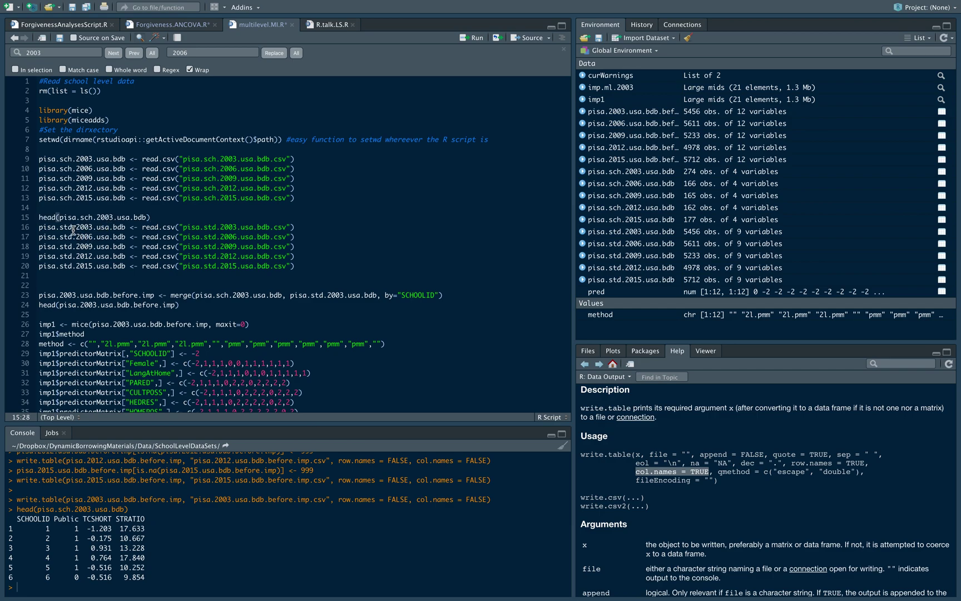
double_click(69, 228)
key("super+c")
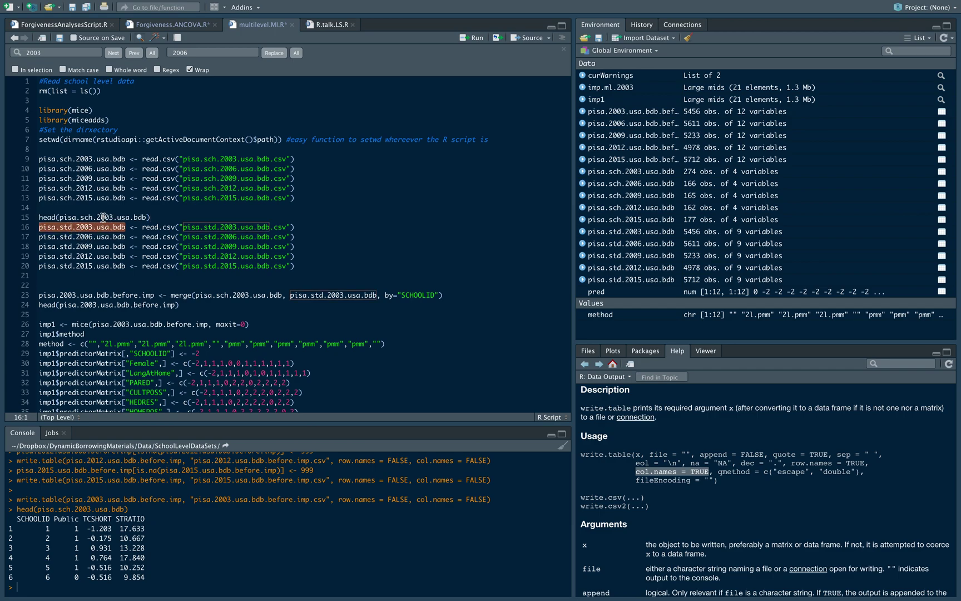
double_click(100, 216)
key("super+v")
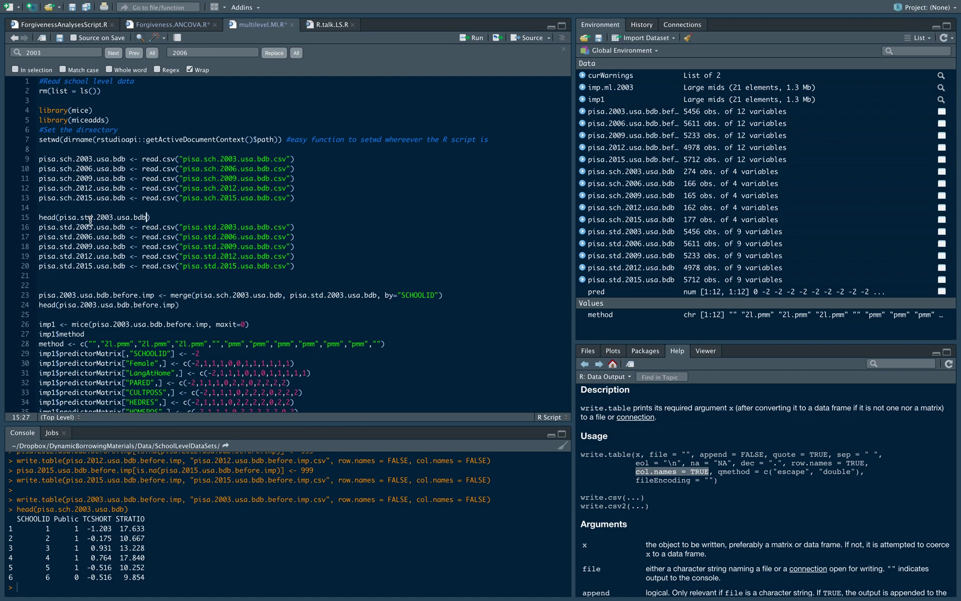
key("super+Return")
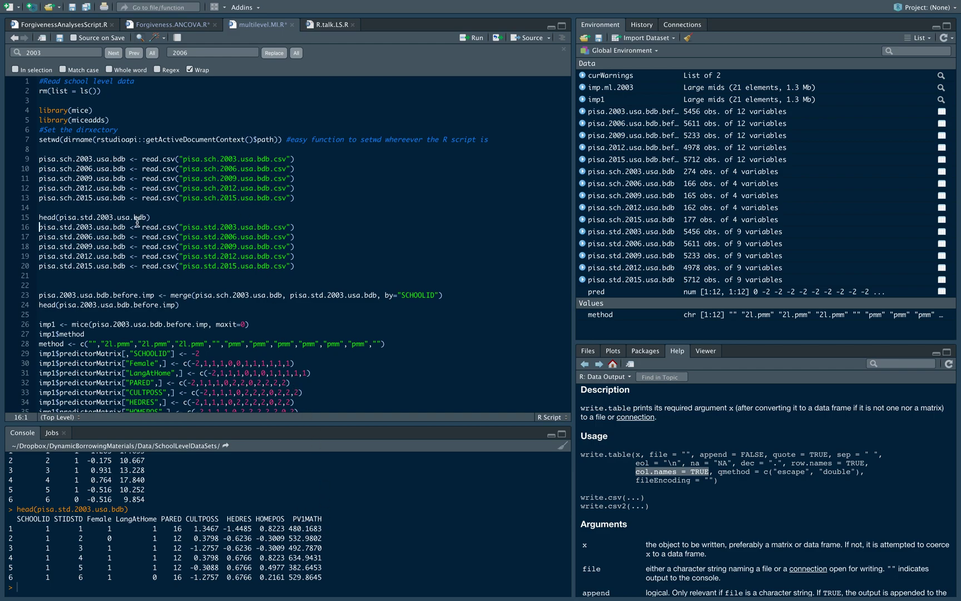
mouse_move(157, 218)
left_mouse_down()
mouse_move(29, 229)
mouse_move(38, 217)
mouse_move(156, 218)
left_mouse_up()
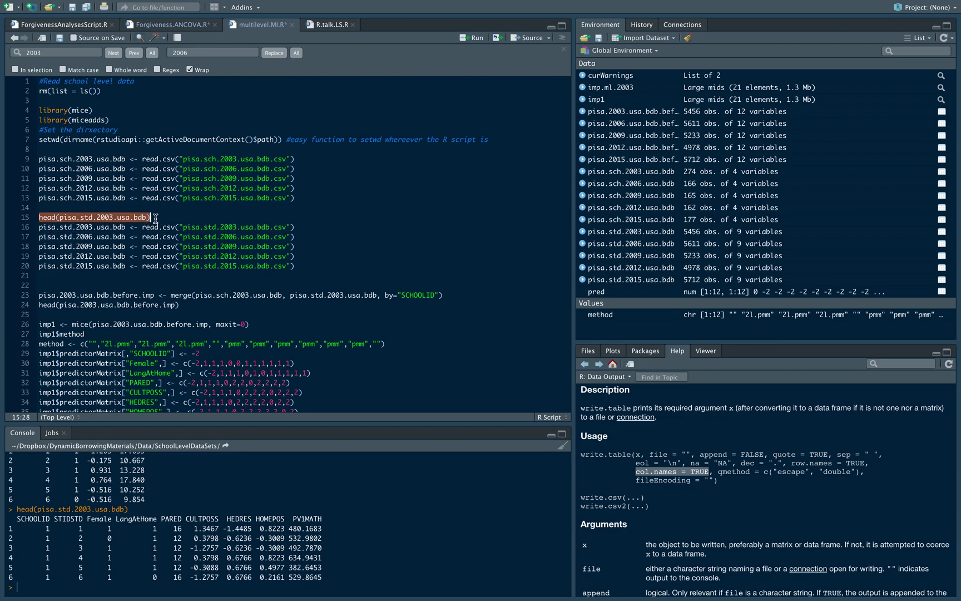
- Remove the student preview line, run the SCHOOLID merge and head(pisa.2003.usa.bdb.before.imp)
key("BackSpace")
key("BackSpace")
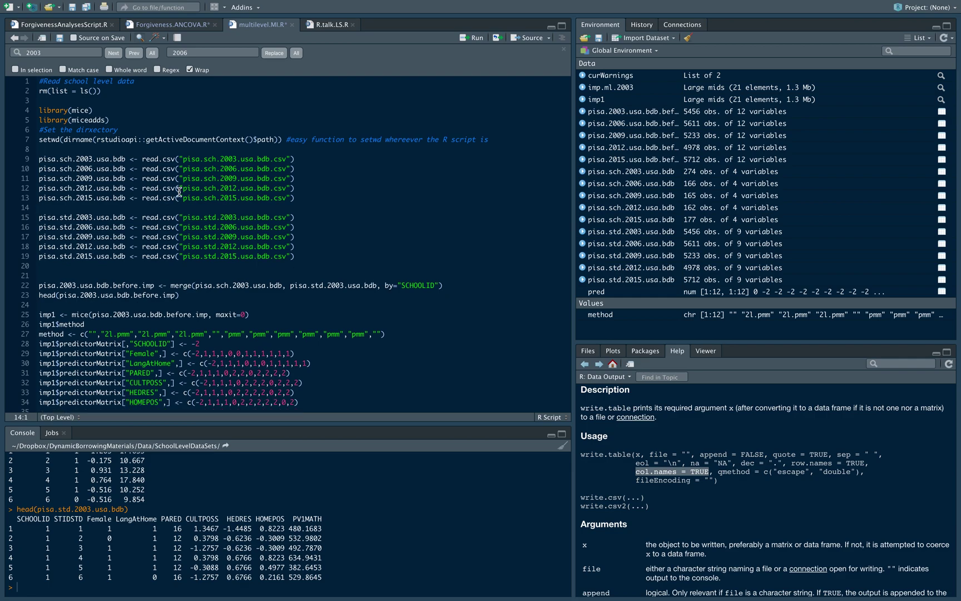
scroll(101, 253, "down", 1)
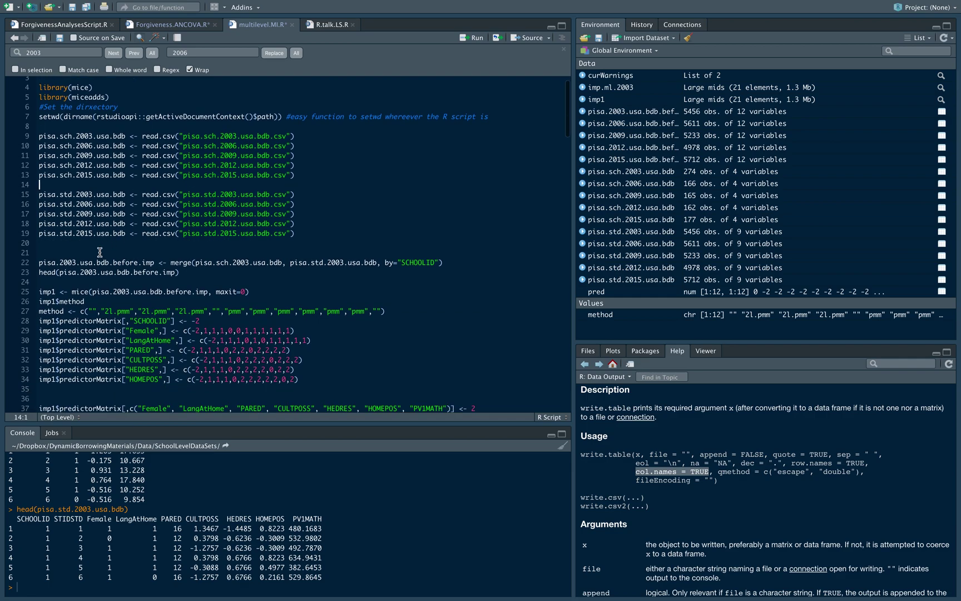
left_click(67, 262)
key("Return")
key("Return")
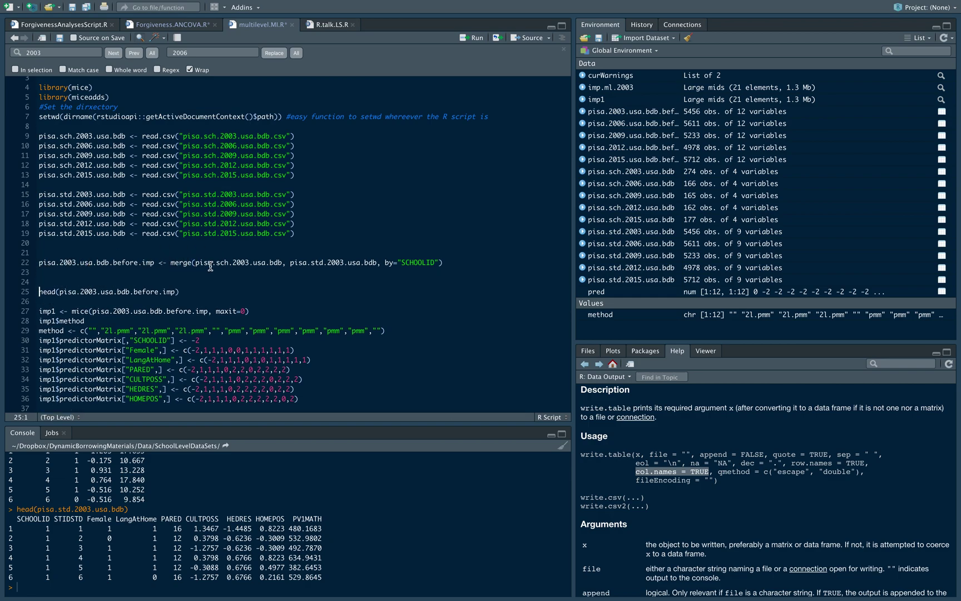
left_click_drag(384, 259, 439, 260)
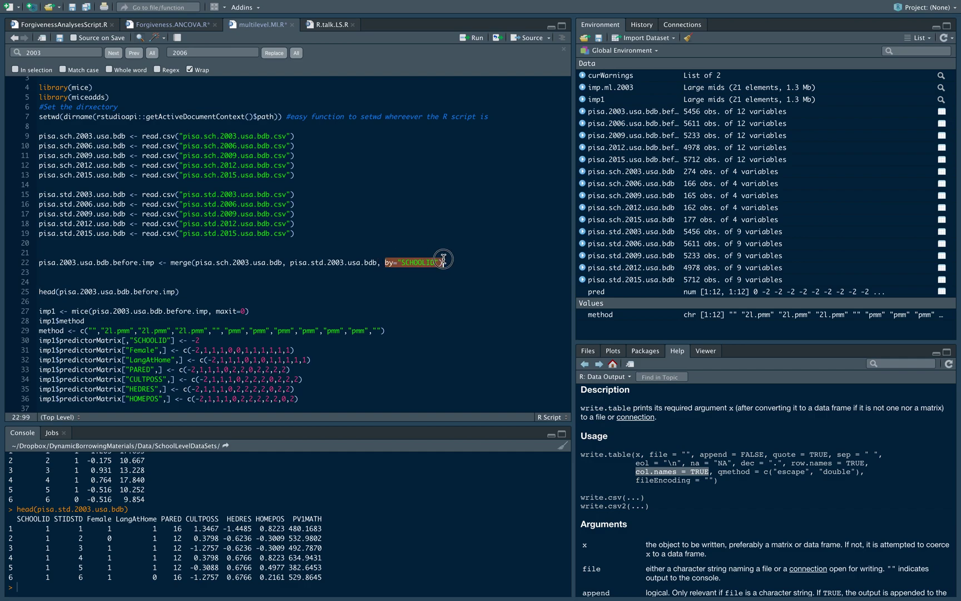
left_click(336, 271)
left_click(196, 262)
key("ctrl+Return")
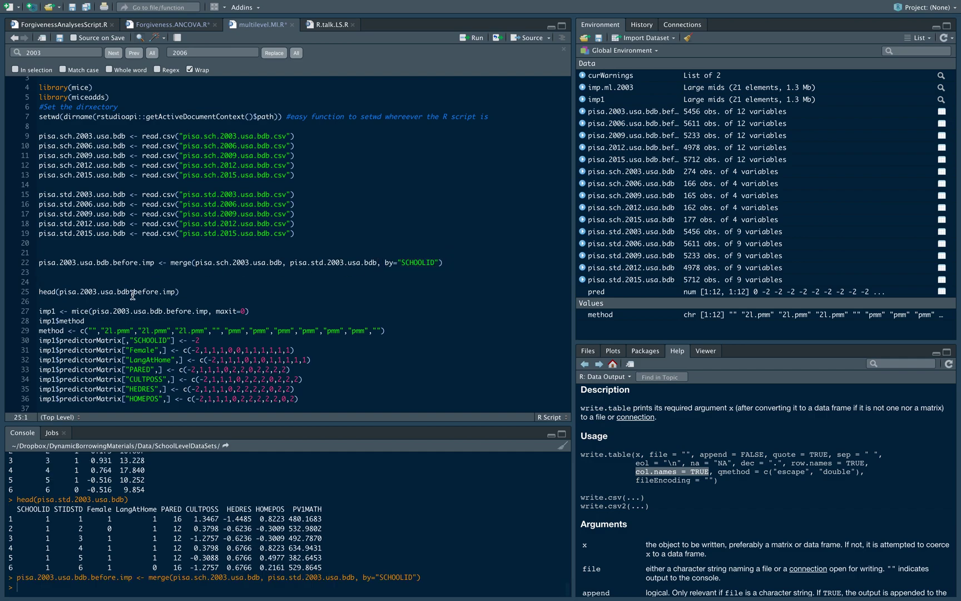
key("ctrl+Return")
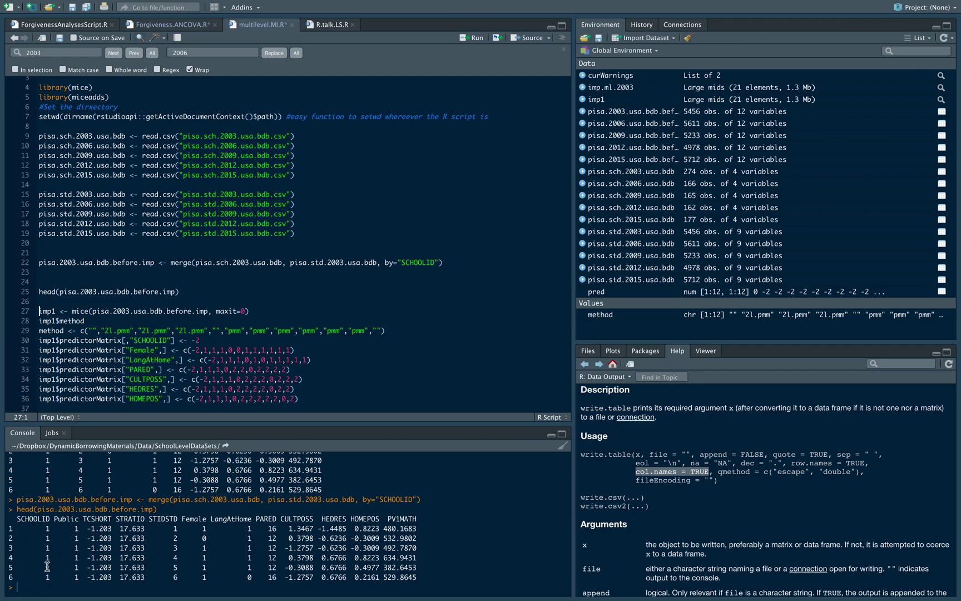
- Inspect the merged output, marking school columns Public through STRATIO beside the student variables
scroll(56, 513, "up", 4)
scroll(68, 513, "down", 1)
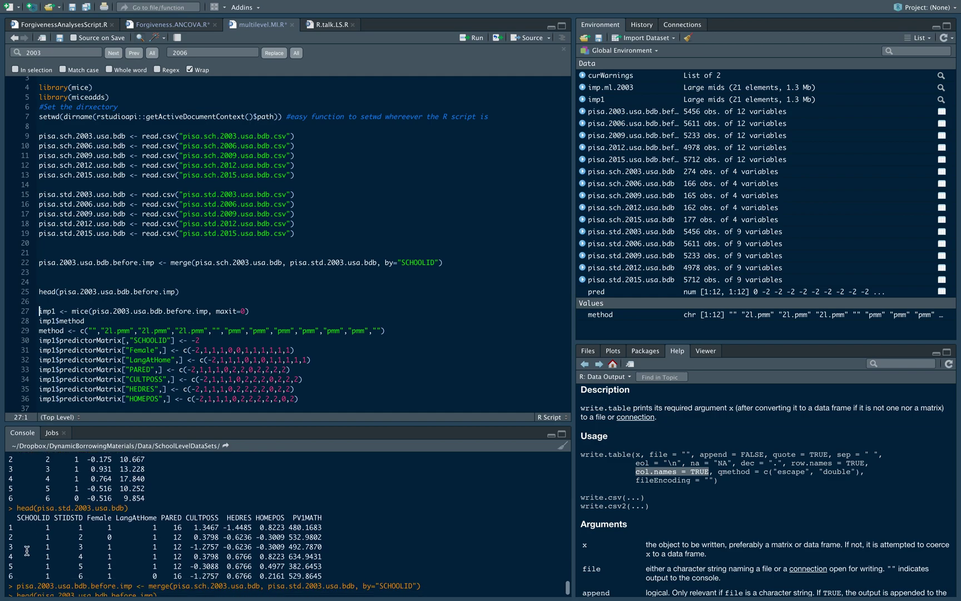
scroll(123, 550, "down", 3)
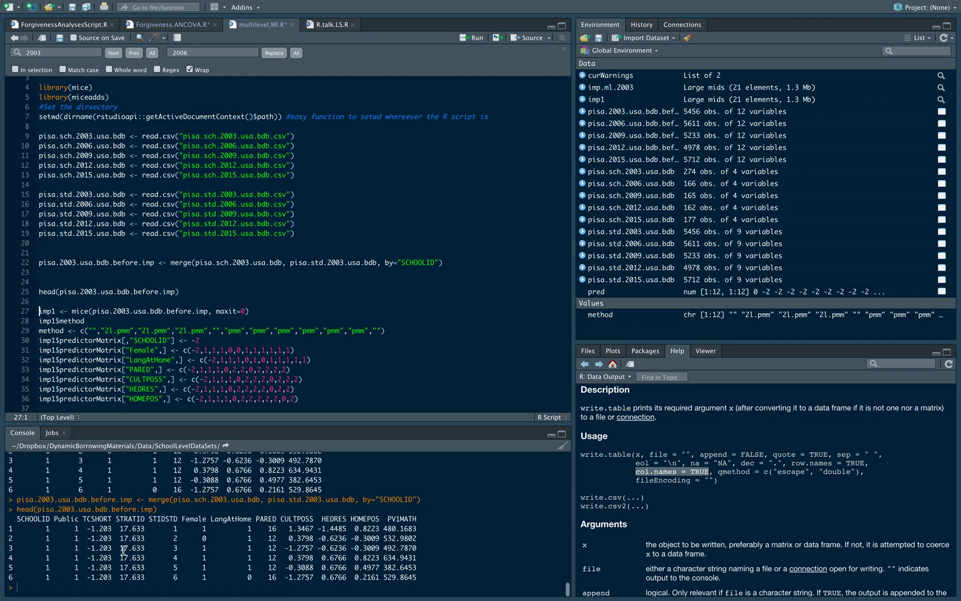
left_click_drag(54, 515, 433, 518)
left_click(84, 517)
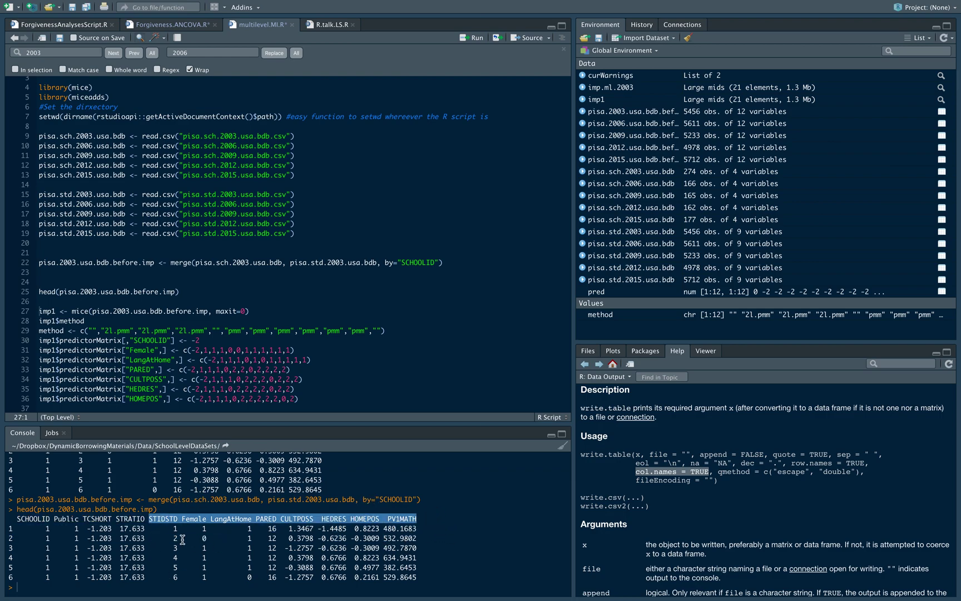
left_click_drag(19, 518, 144, 518)
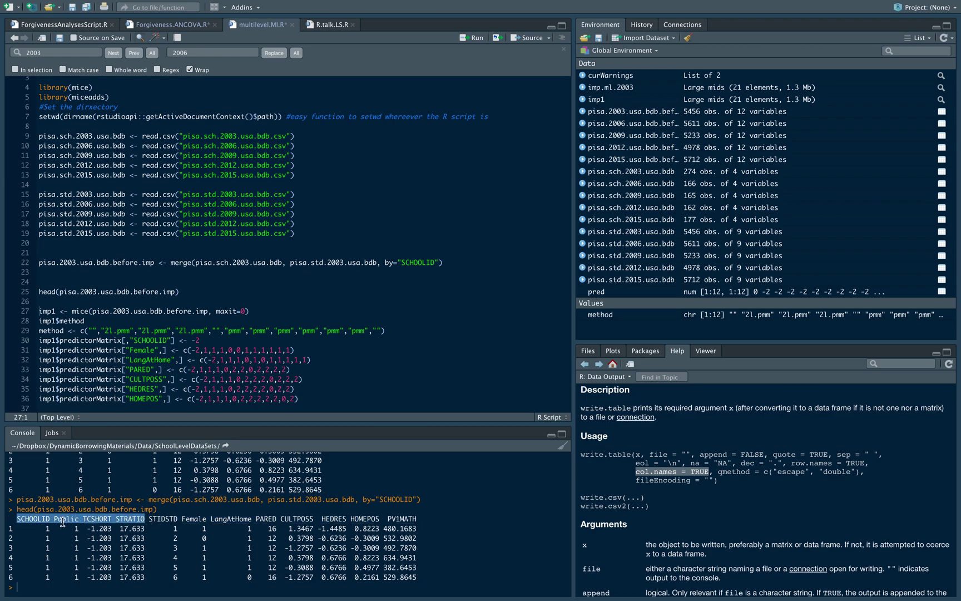
left_click_drag(55, 519, 145, 516)
scroll(295, 256, "down", 3)
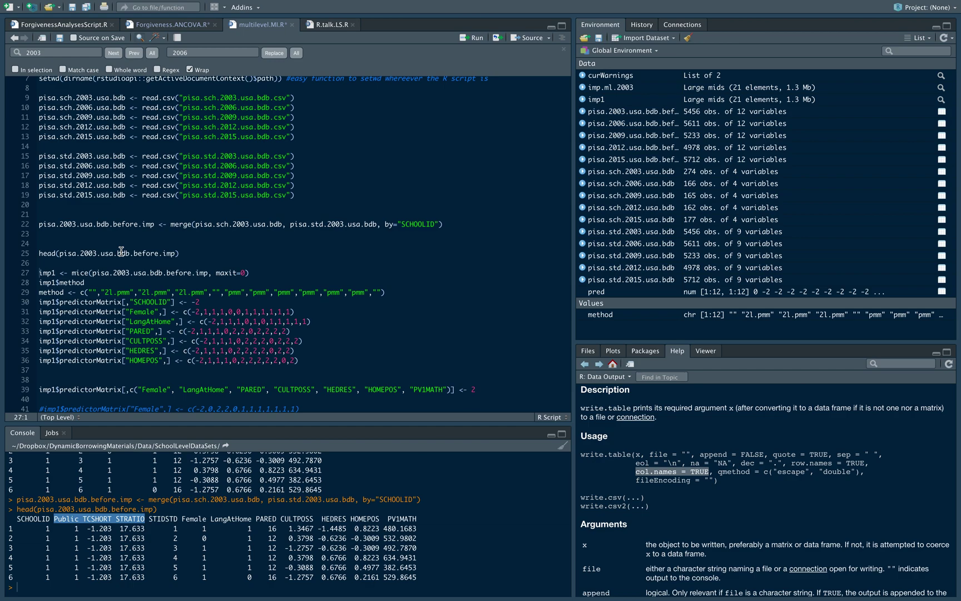
scroll(120, 252, "down", 3)
- Run the maxit=0 mice setup and print imp1$method, showing the pmm methods
left_click(72, 226)
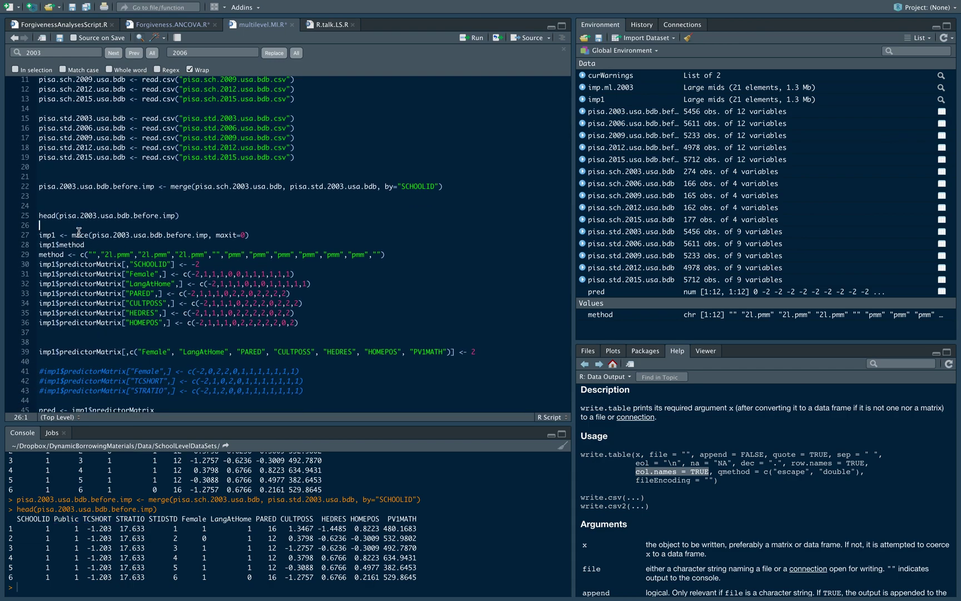
left_click(78, 232)
scroll(78, 232, "down", 3)
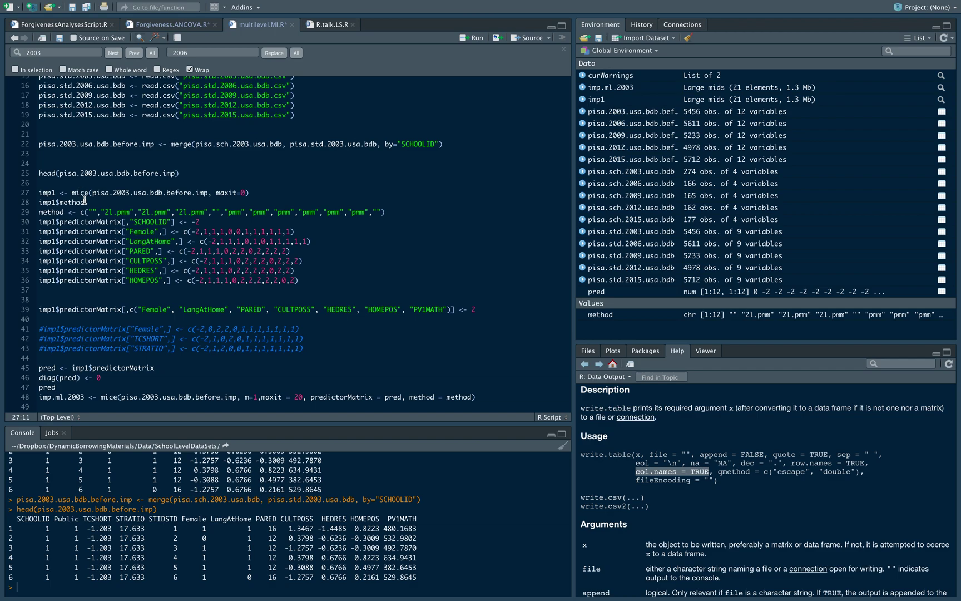
left_click_drag(214, 192, 253, 192)
left_click(176, 193)
key("ctrl+Return")
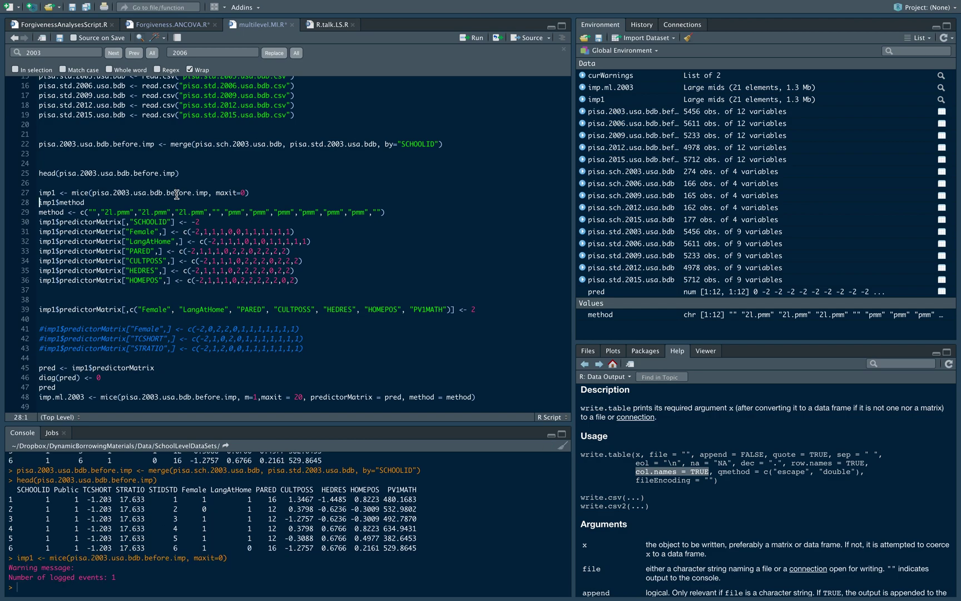
key("ctrl+Return")
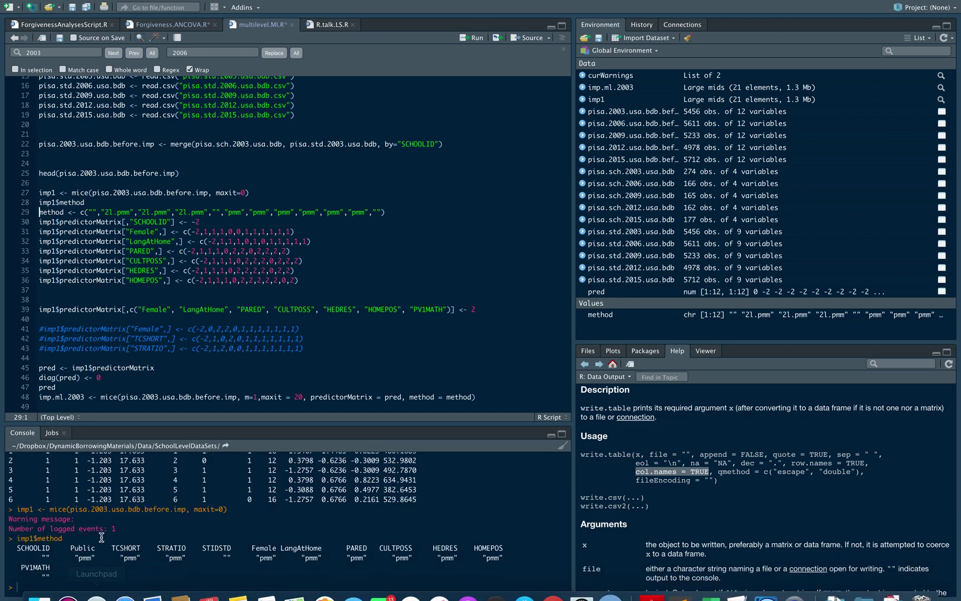
left_click_drag(77, 558, 182, 557)
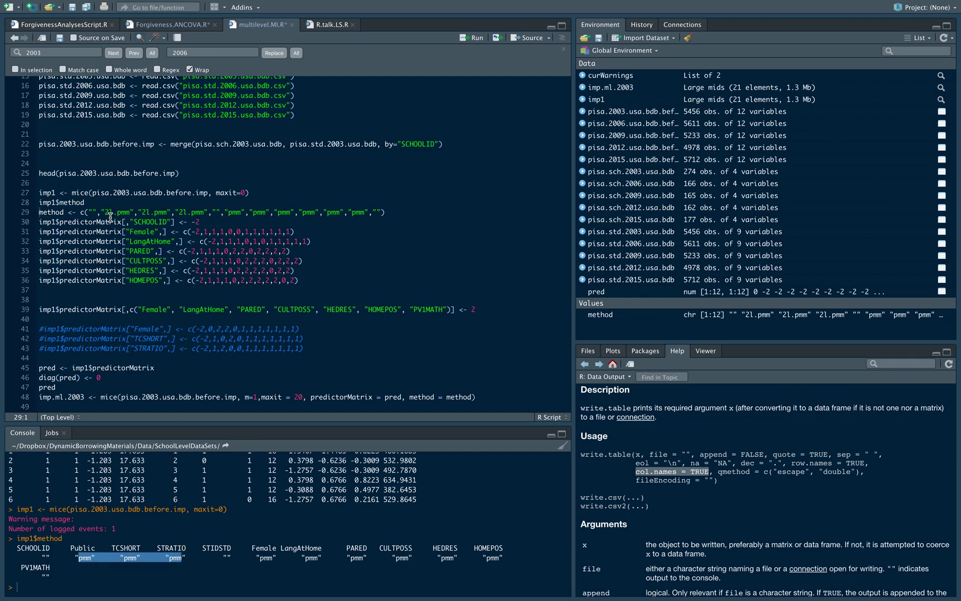
- Review the 2l.pmm entries and predictor matrix, then launch mice with maxit=20
left_click_drag(107, 213, 208, 213)
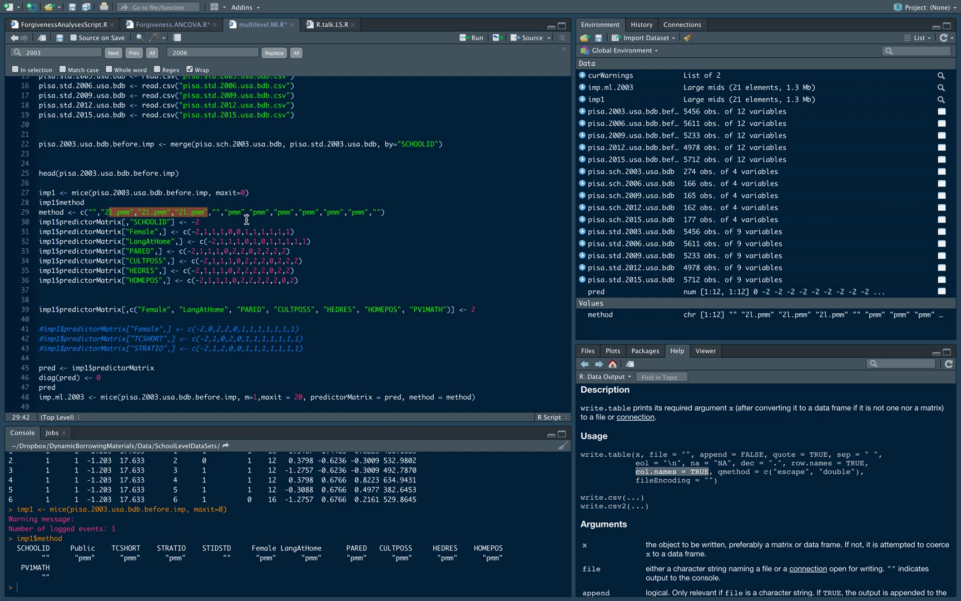
left_click(307, 242)
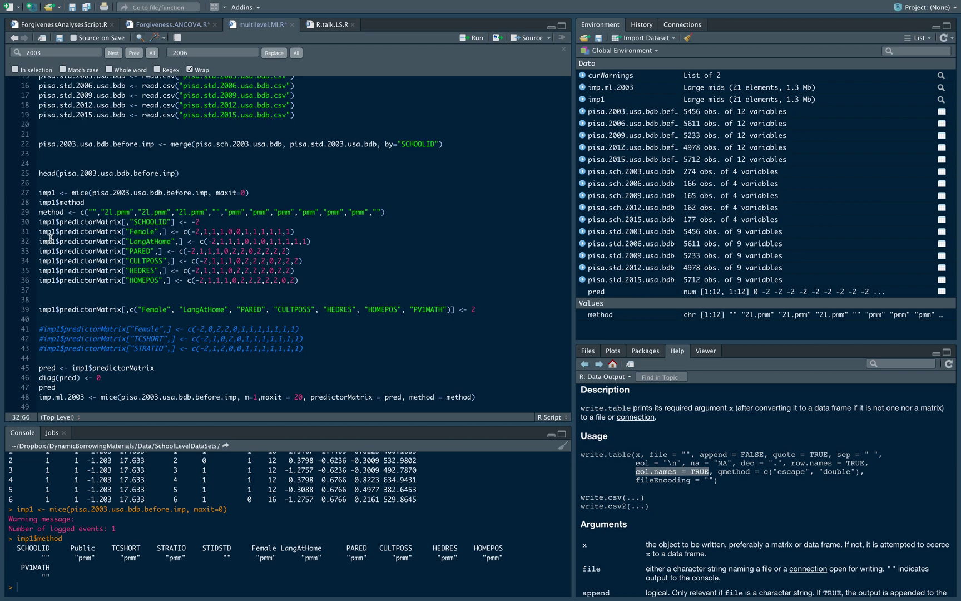
left_click_drag(39, 232, 300, 279)
left_click(187, 309)
scroll(187, 310, "down", 4)
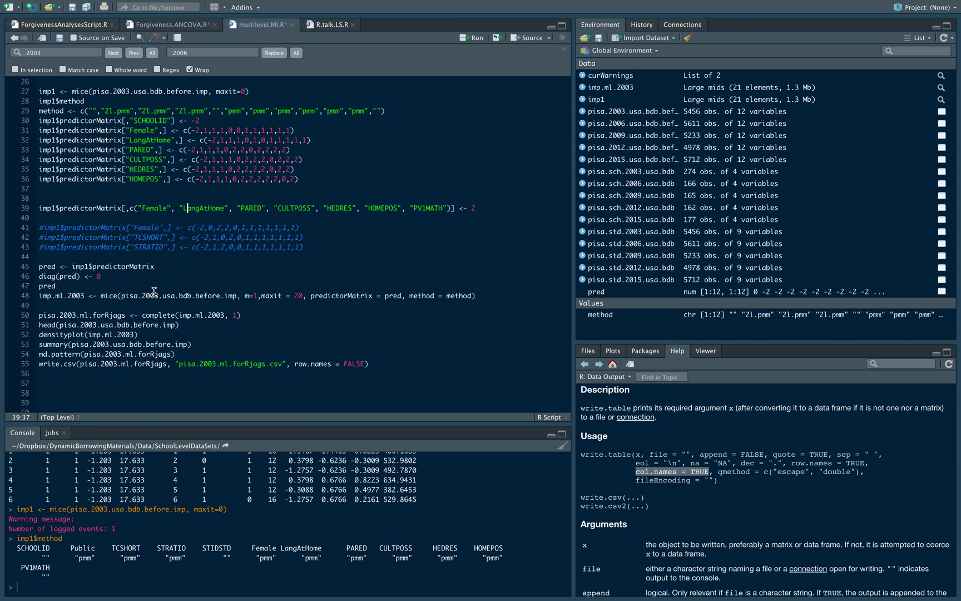
key("ctrl+Return")
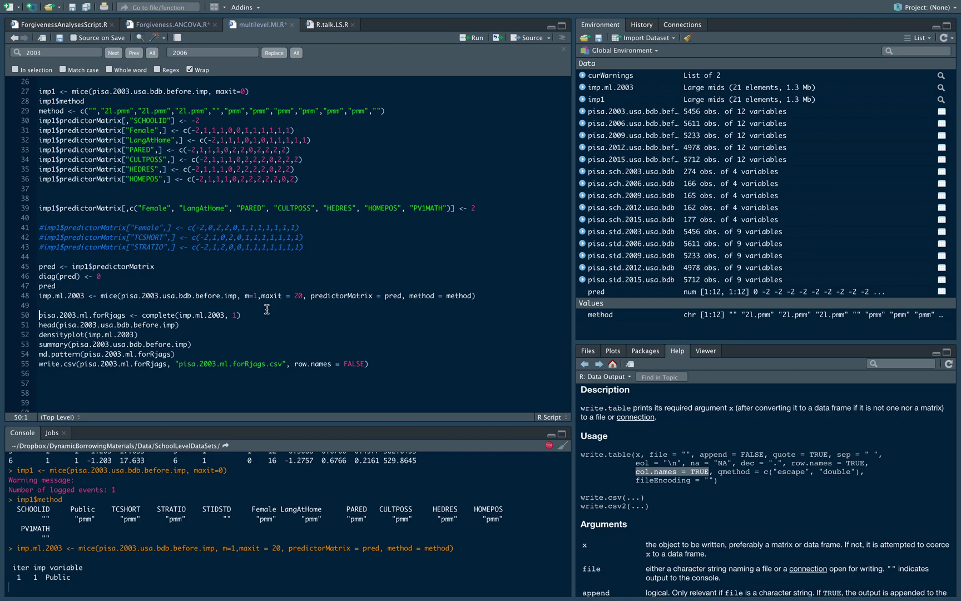
- Leave the maxit=20 imputation running and take Finder back to SchoolLevelDataSets
left_click(125, 296)
left_click_drag(170, 295, 262, 301, "shift")
left_click(265, 296)
key("ctrl+Left")
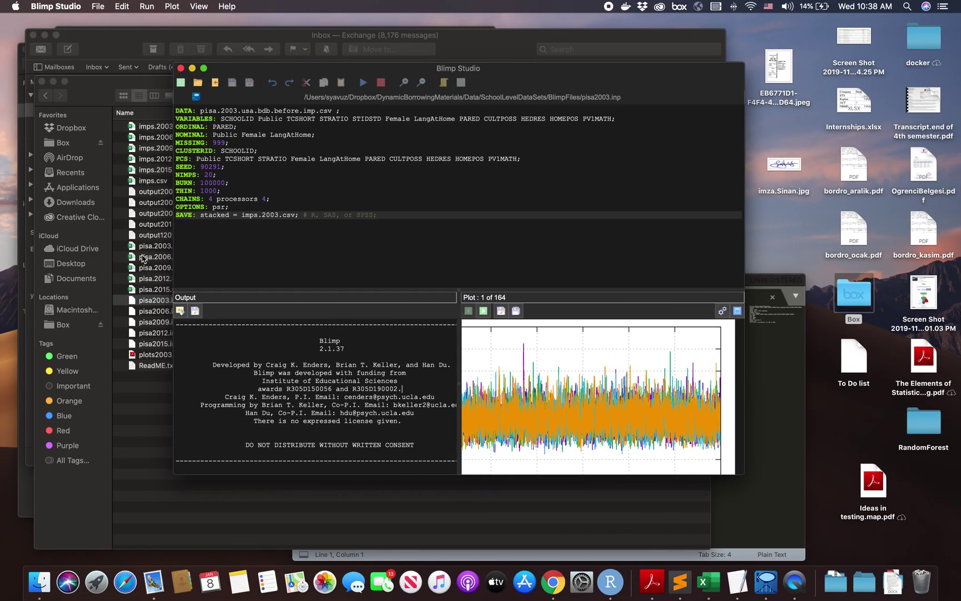
left_click(150, 206)
left_click(150, 206)
left_click(45, 95)
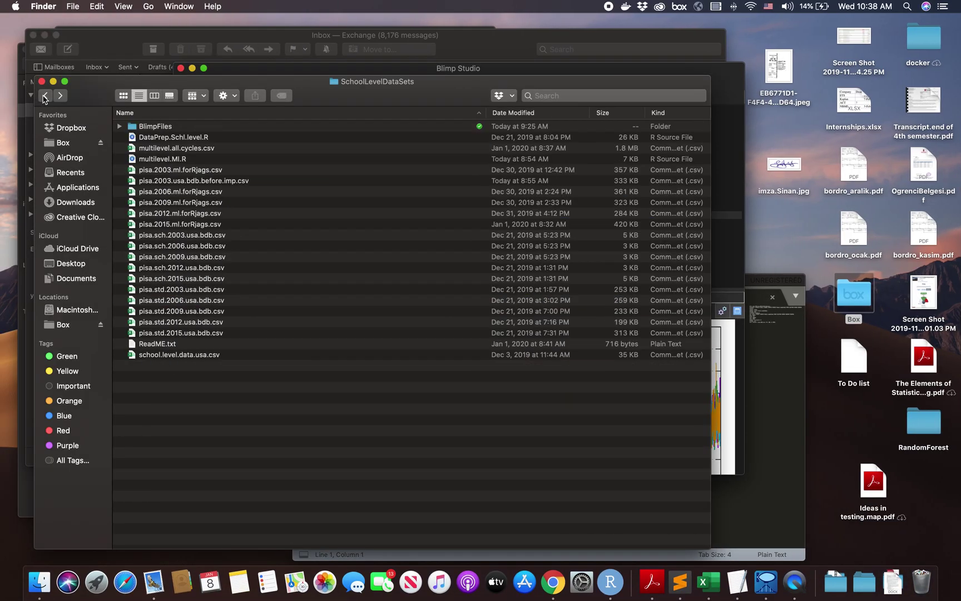
- Open pisa.2003.ml.forRjags.csv in Excel and select school 15's rows 313–334, columns A–D
double_click(194, 170)
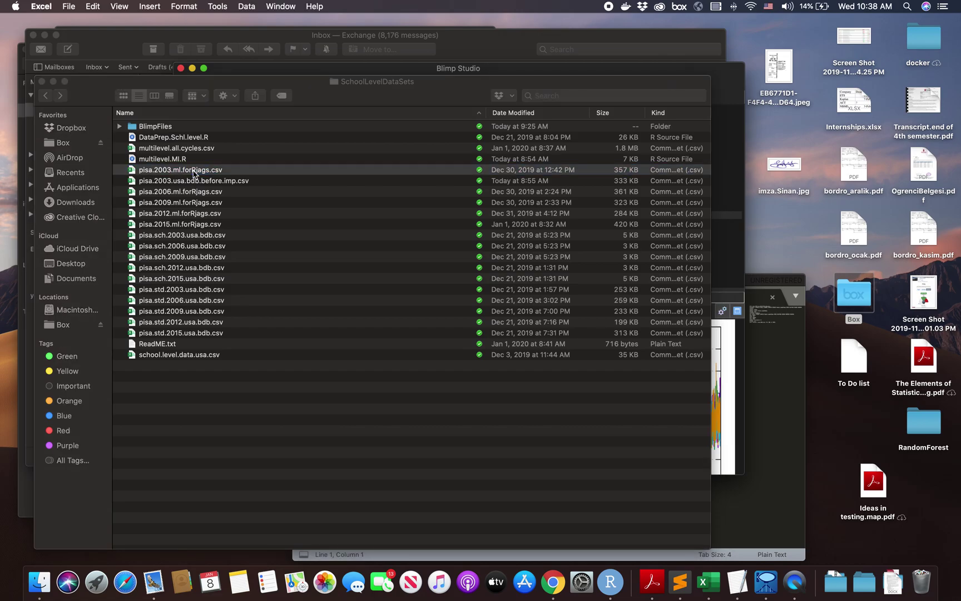
scroll(227, 288, "down", 3)
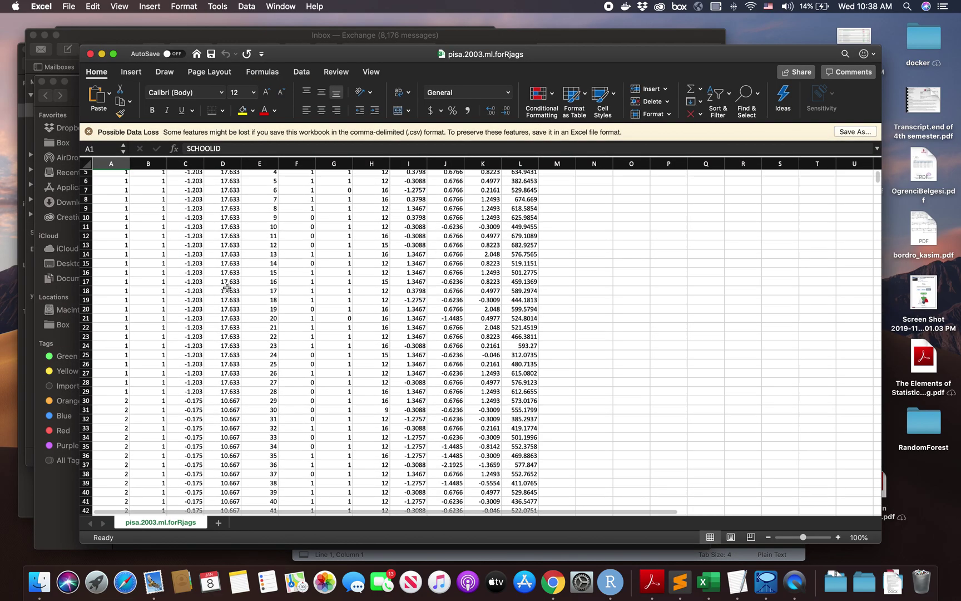
scroll(227, 287, "down", 20)
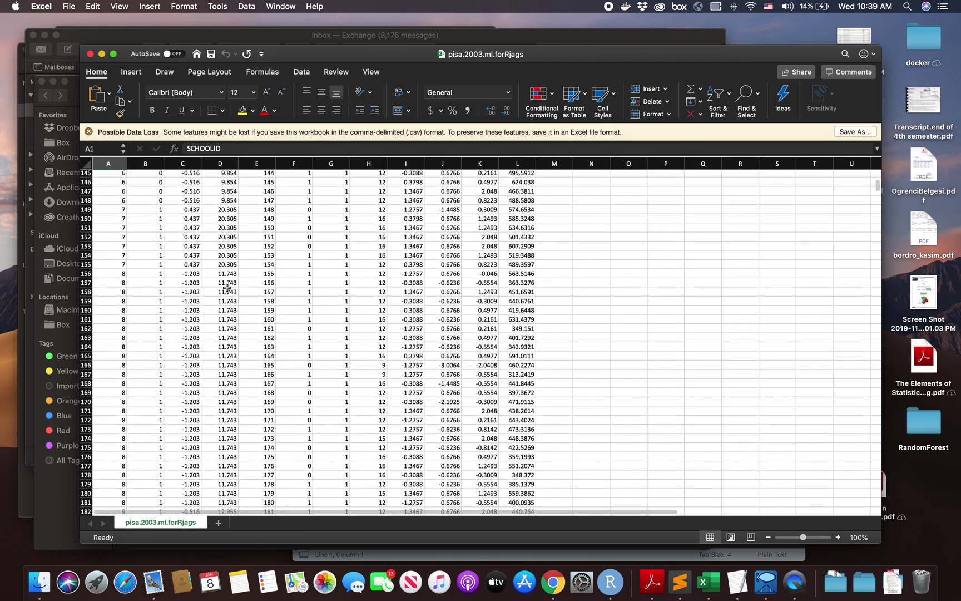
scroll(227, 288, "down", 20)
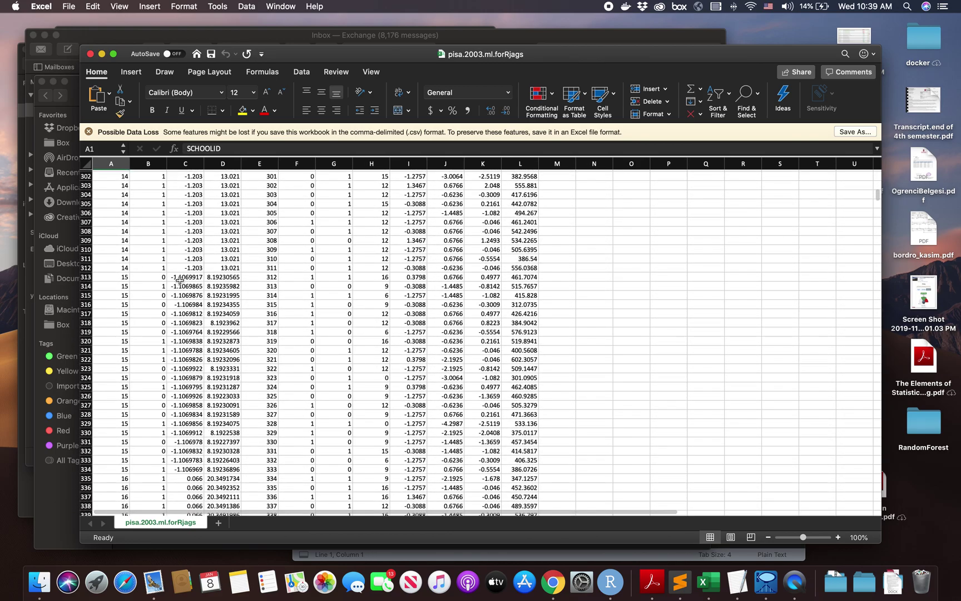
left_click_drag(179, 280, 230, 468)
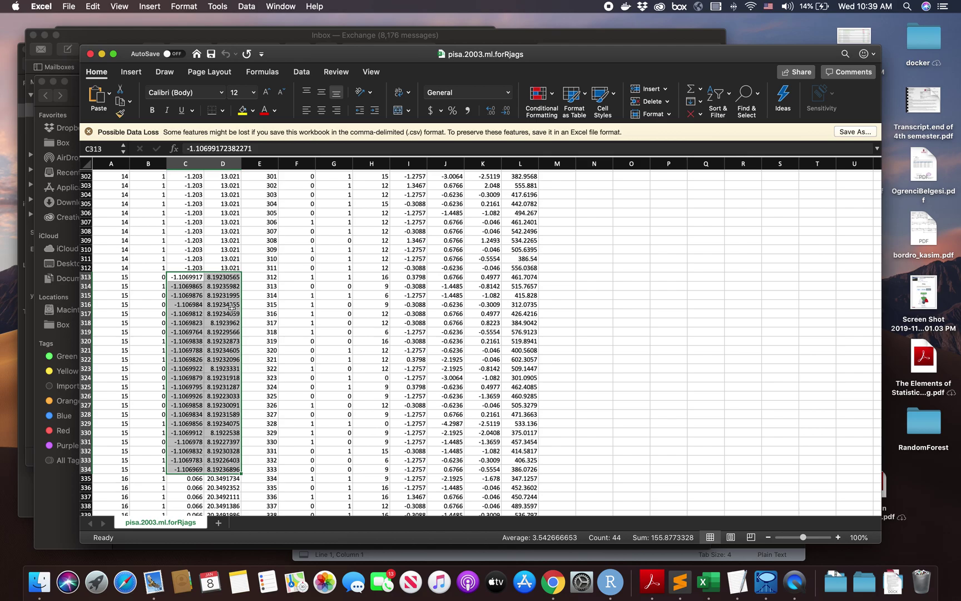
scroll(203, 324, "down", 3)
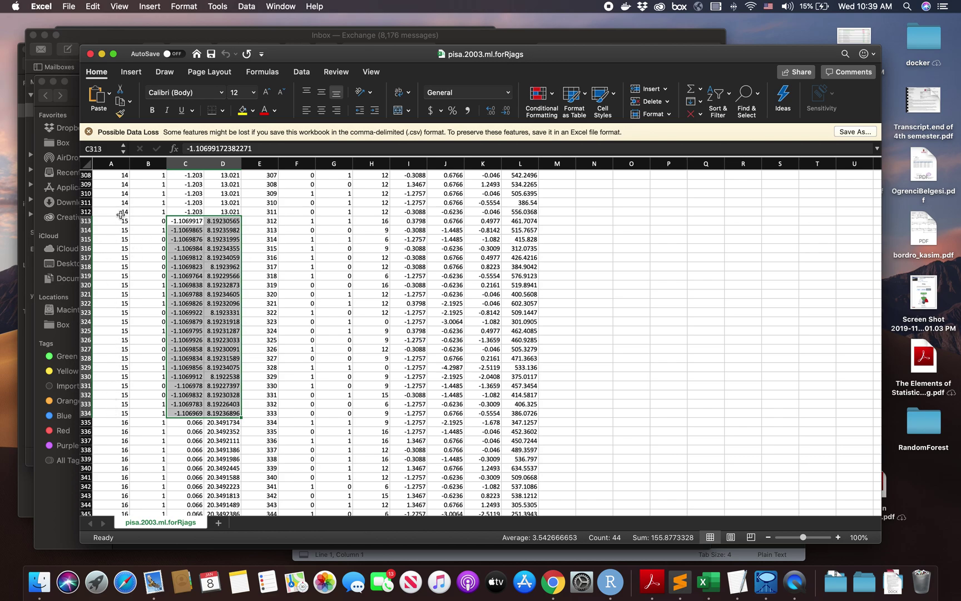
left_click_drag(113, 224, 235, 414)
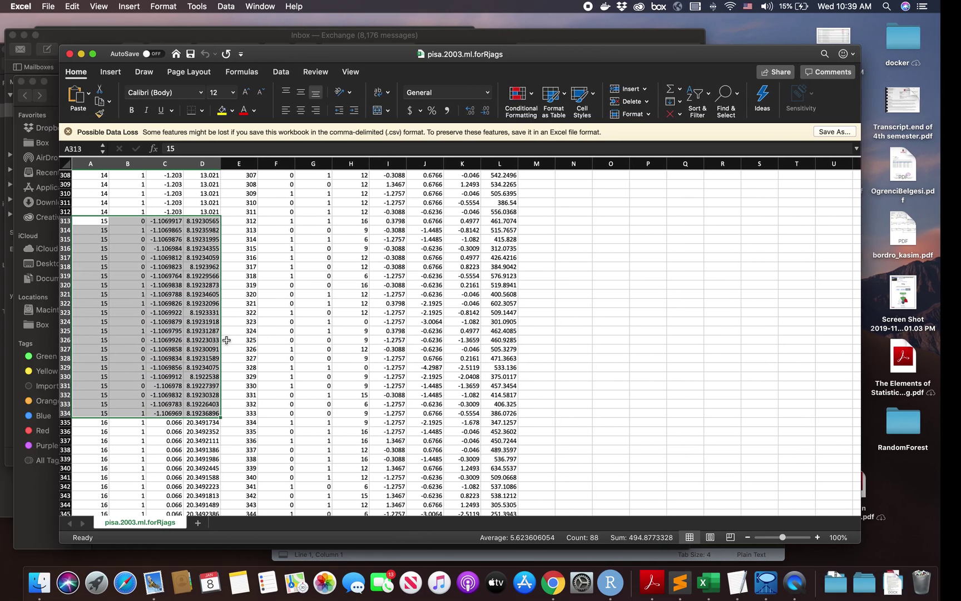
- Stop the running 2003 mice imputation from the RStudio console
key("ctrl+Right")
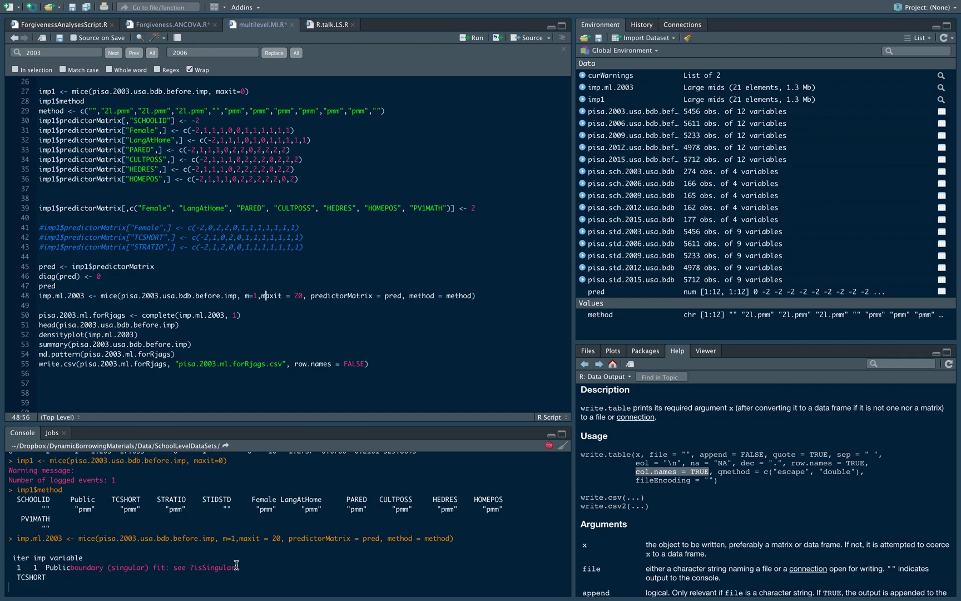
scroll(438, 316, "down", 2)
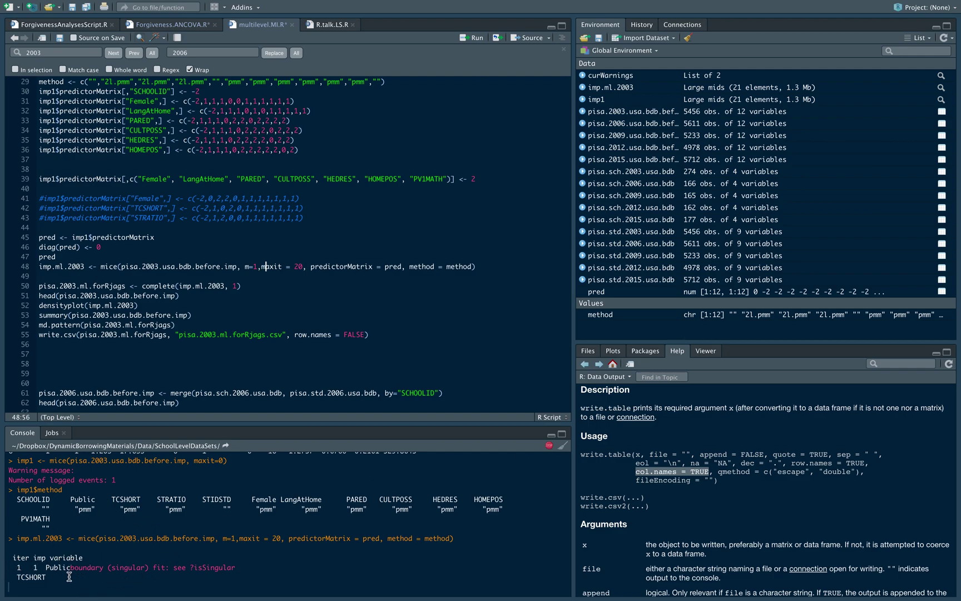
left_click(548, 448)
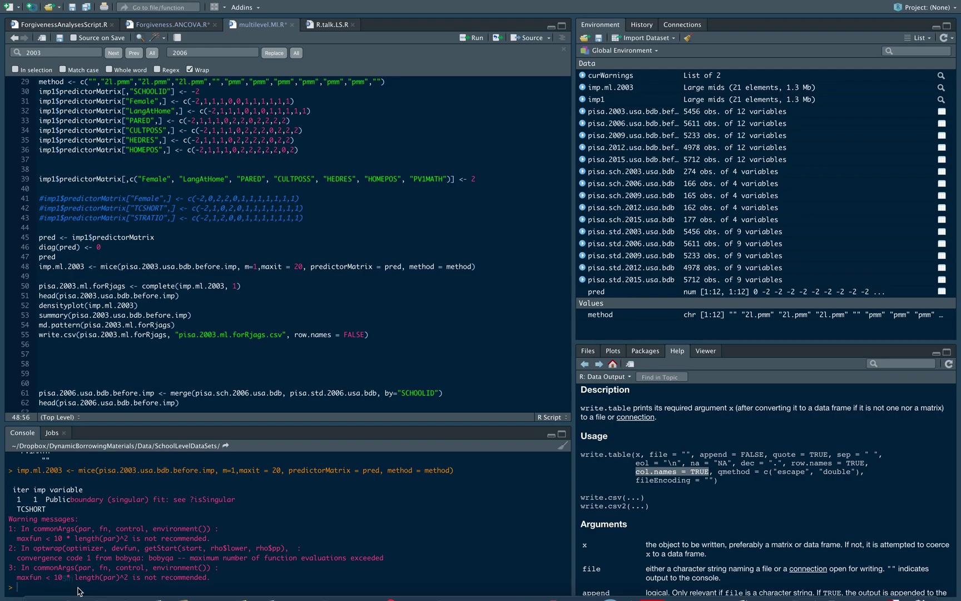
- Clear the Excel selection and bring the Blimp Studio pisa2003 window to the front
key("ctrl+Left")
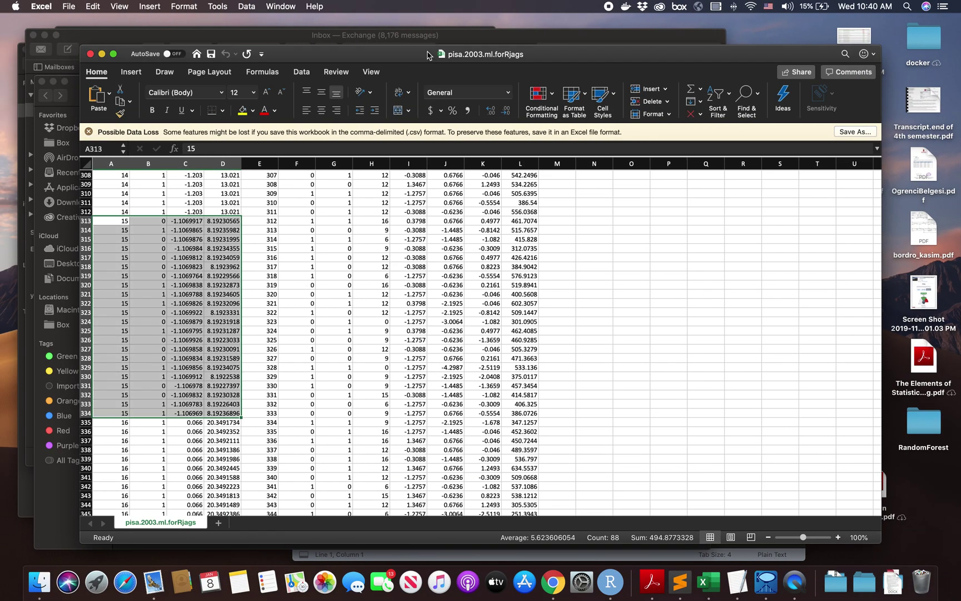
left_click(372, 303)
key("ctrl+Up")
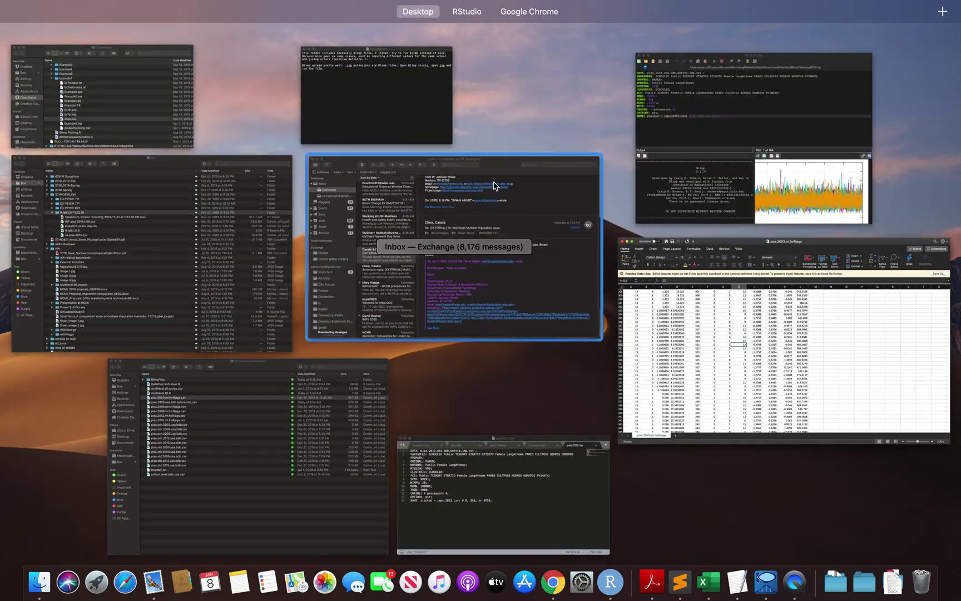
left_click(771, 152)
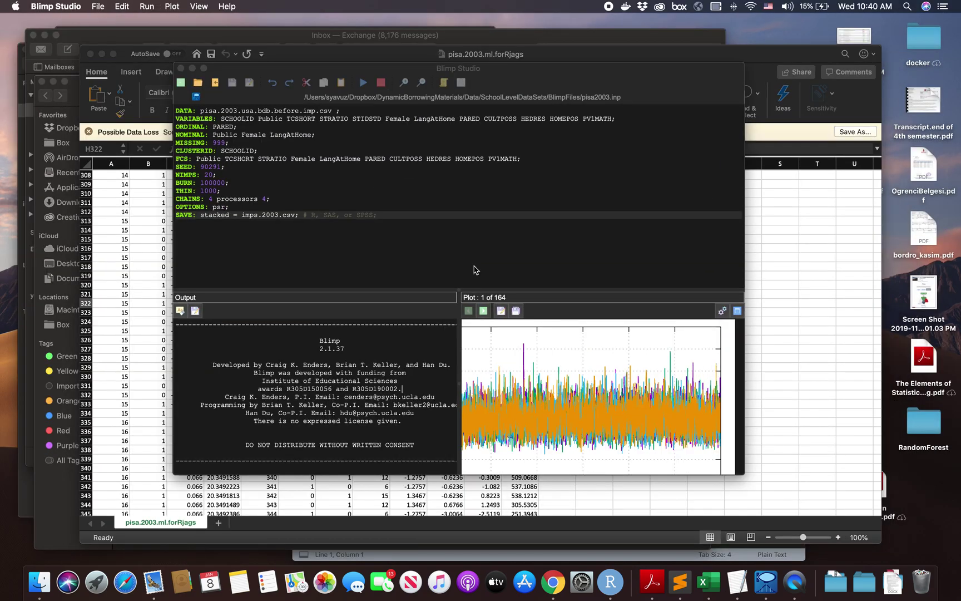
key("ctrl+Right")
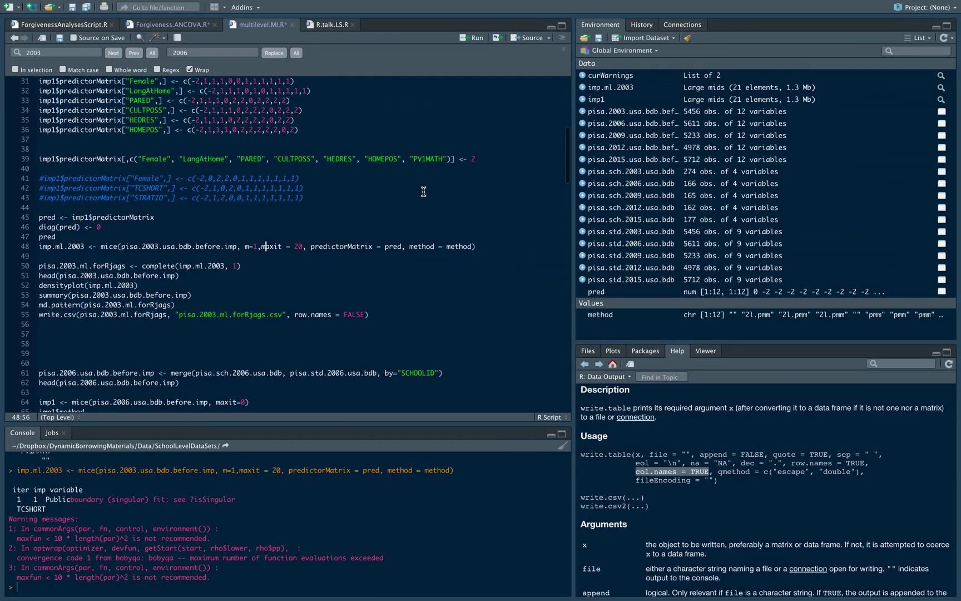
scroll(423, 192, "down", 20)
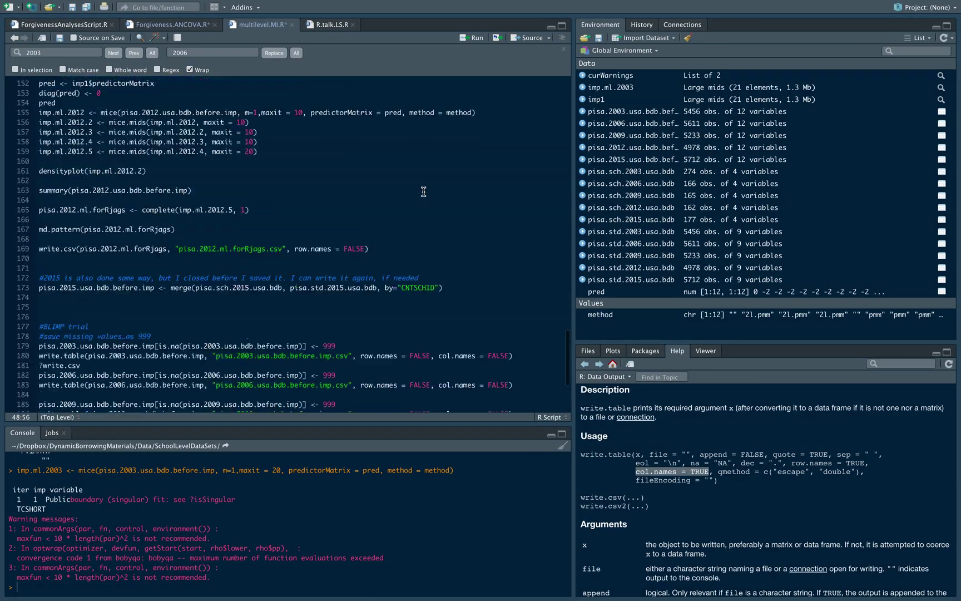
scroll(423, 192, "down", 5)
scroll(102, 176, "up", 12)
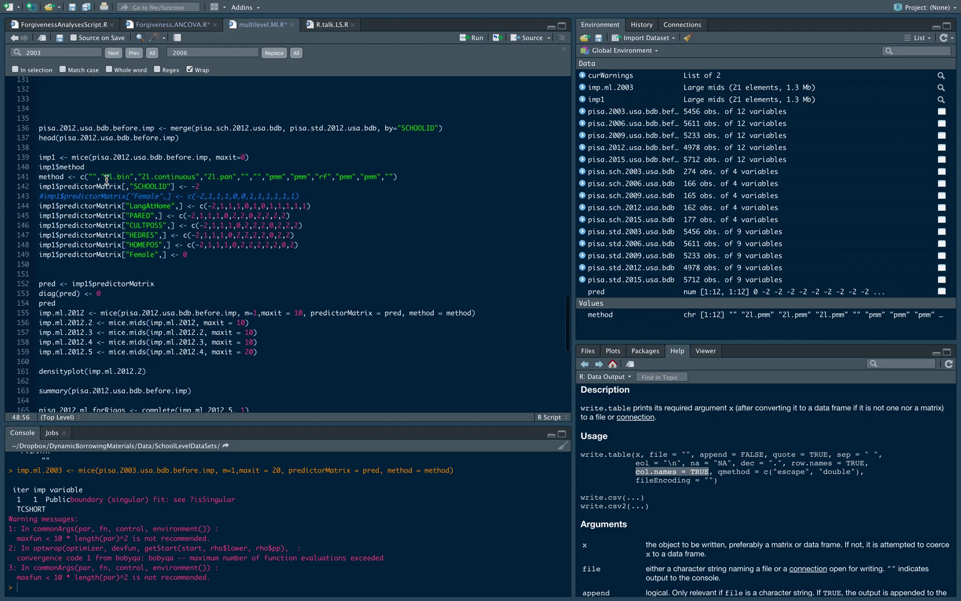
left_click_drag(37, 121, 237, 376)
scroll(269, 286, "down", 11)
left_click(137, 186)
scroll(99, 179, "down", 1)
left_click_drag(41, 164, 69, 177)
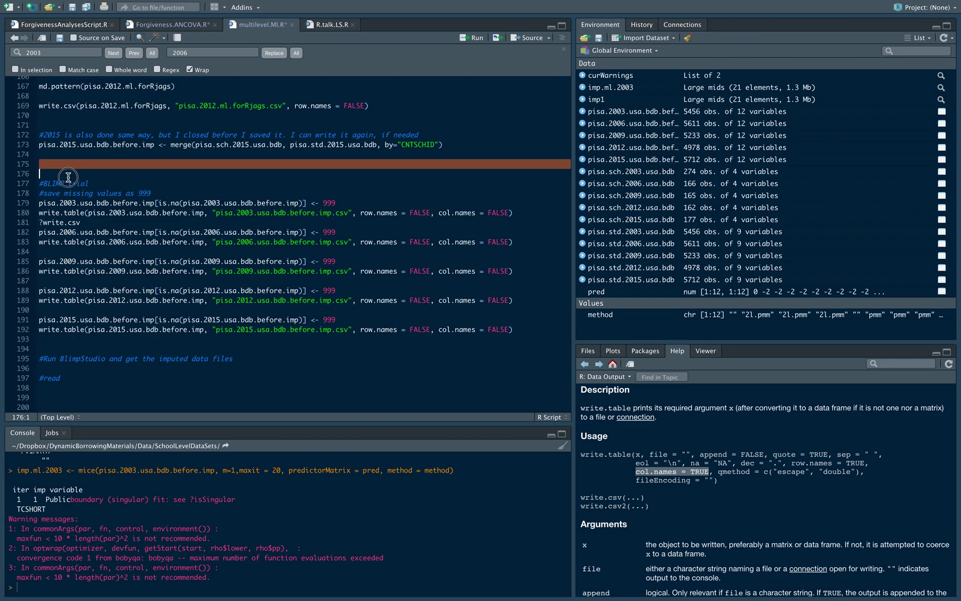
left_click(76, 213)
double_click(66, 222)
key("BackSpace")
key("BackSpace")
scroll(66, 222, "up", 1)
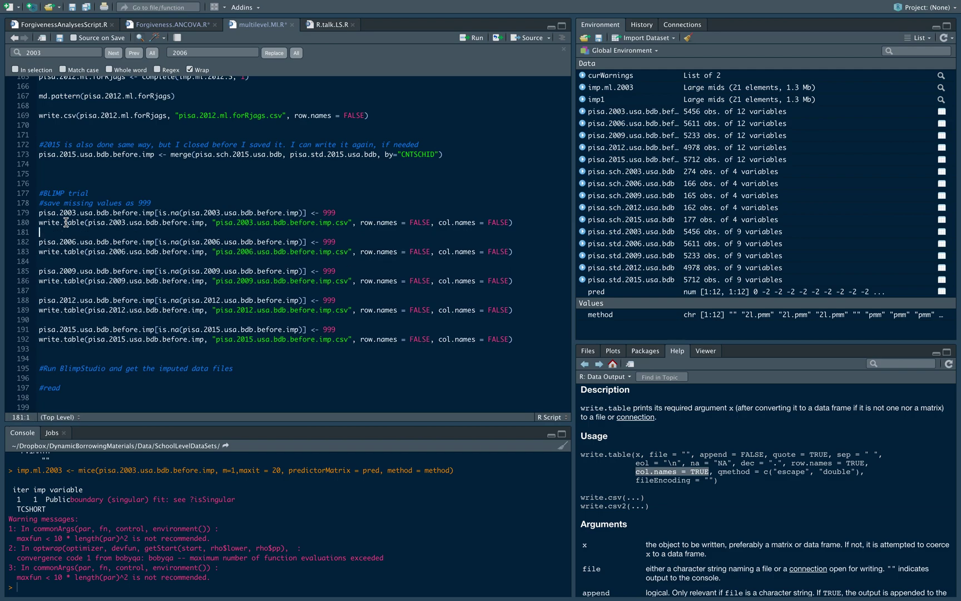
left_click_drag(38, 212, 154, 218)
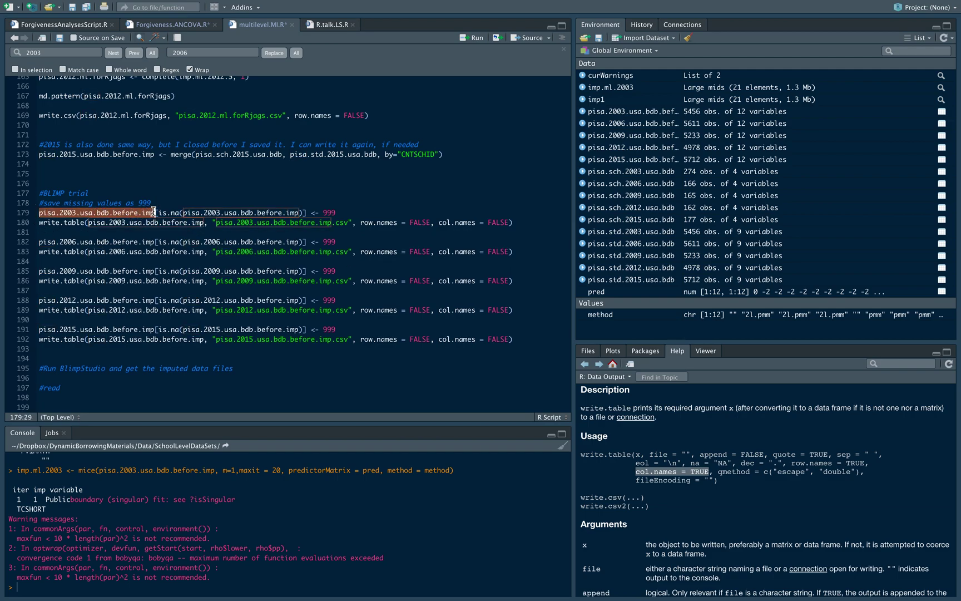
left_click(269, 213)
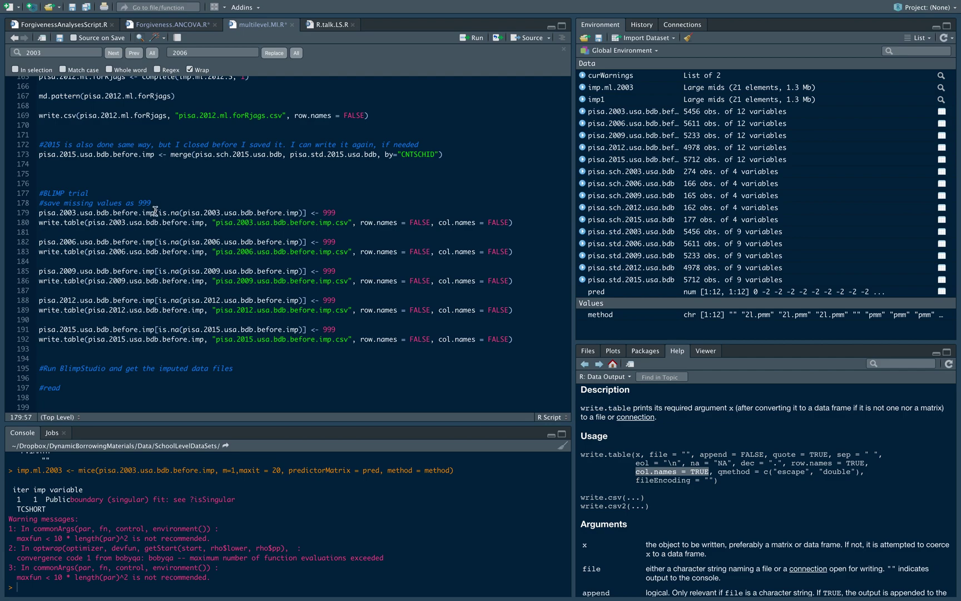
left_click_drag(155, 212, 304, 214)
left_click(328, 213)
left_click_drag(39, 223, 84, 222)
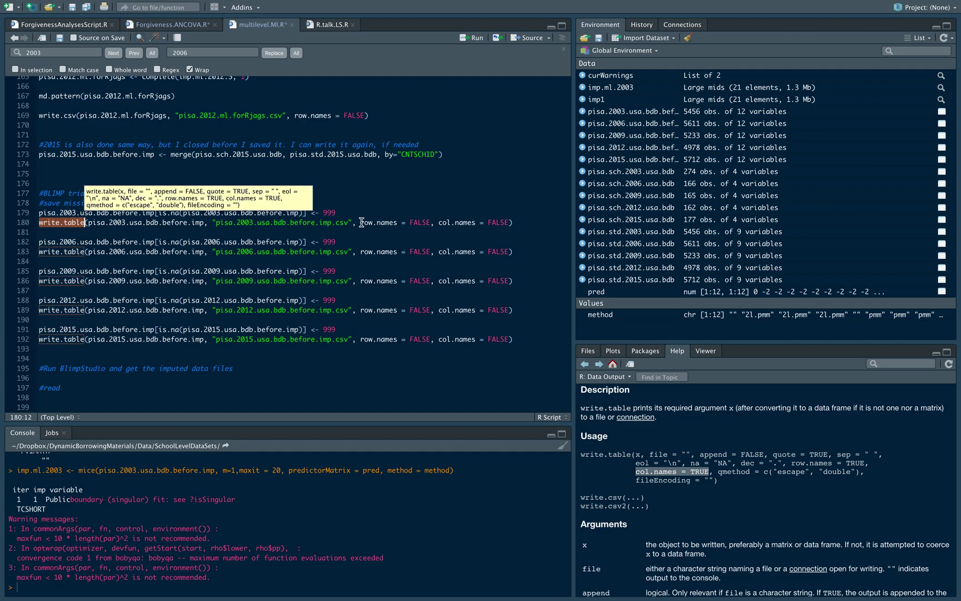
left_click_drag(356, 223, 429, 223)
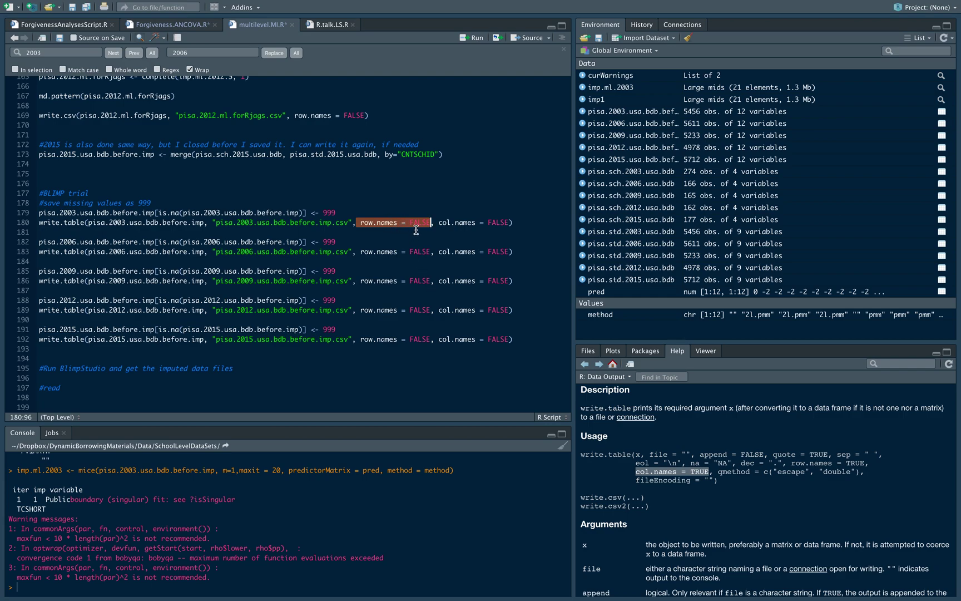
left_click_drag(356, 223, 499, 222)
left_click(499, 222)
left_click(85, 222, "shift")
left_click(163, 222)
scroll(164, 222, "down", 1)
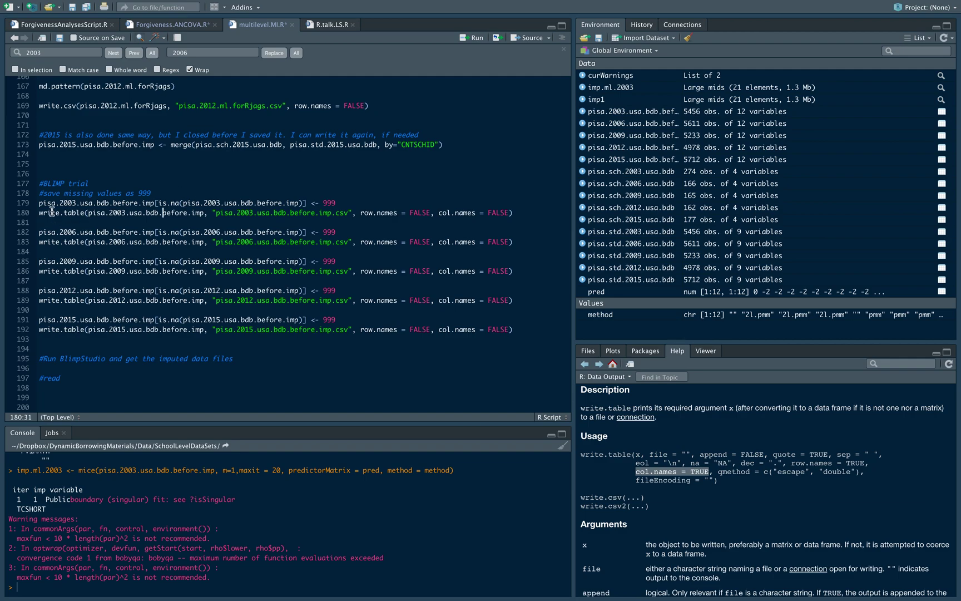
left_click(27, 215)
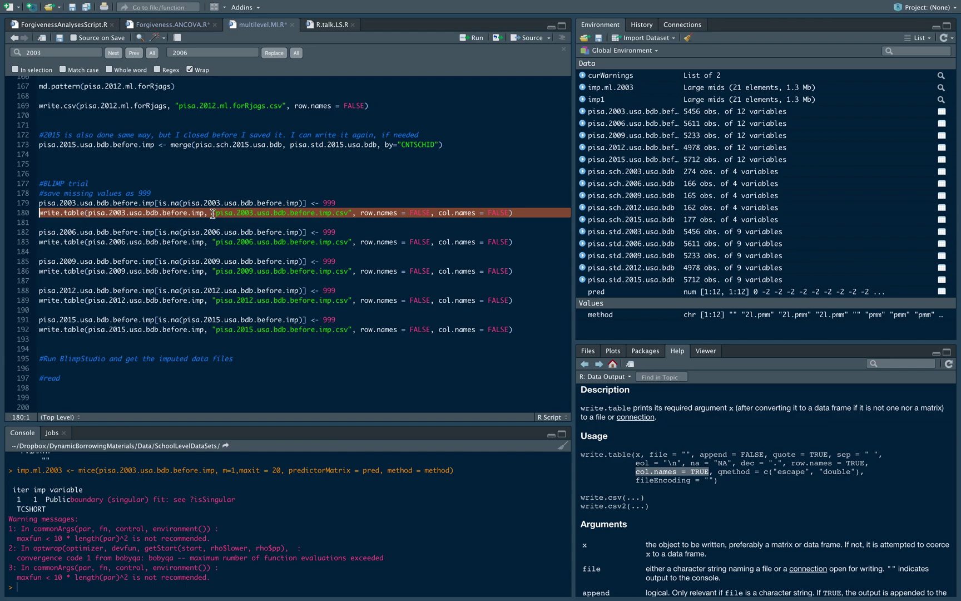
- Open BlimpFiles and load pisa.2003.usa.bdb.before.imp.csv in Excel, showing 999 missing codes
key("super+Tab")
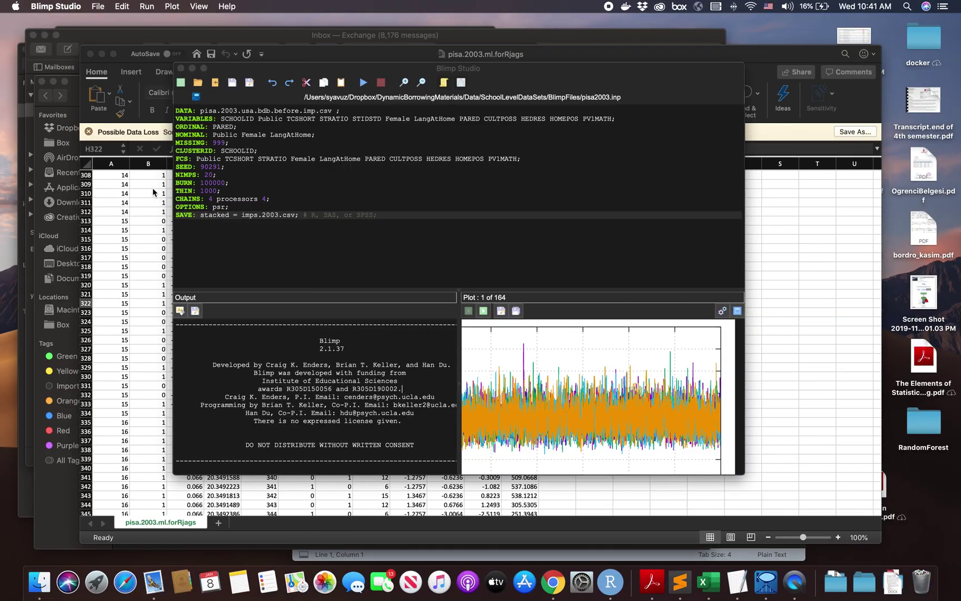
left_click(151, 188)
key("ctrl+Up")
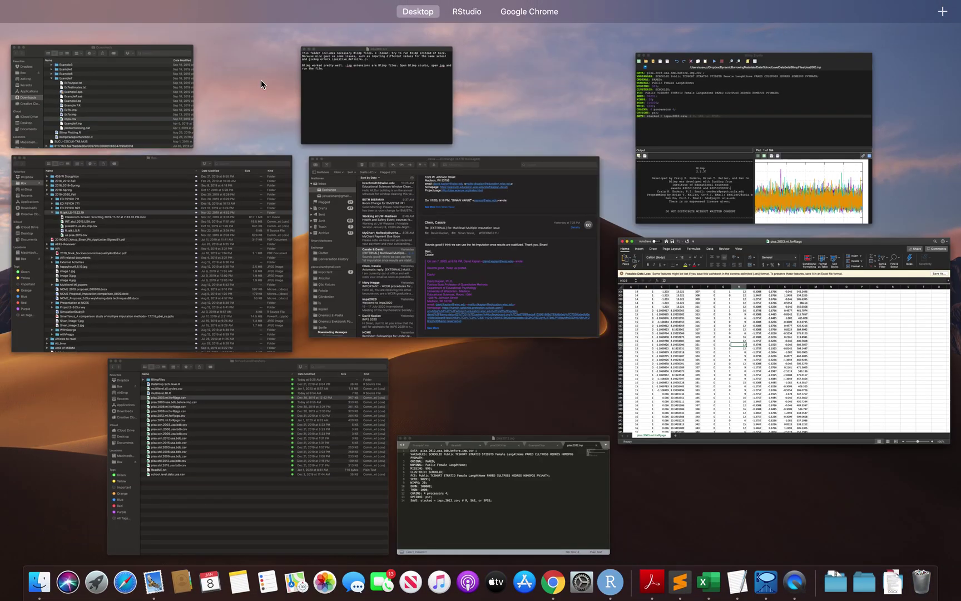
left_click(293, 426)
double_click(162, 126)
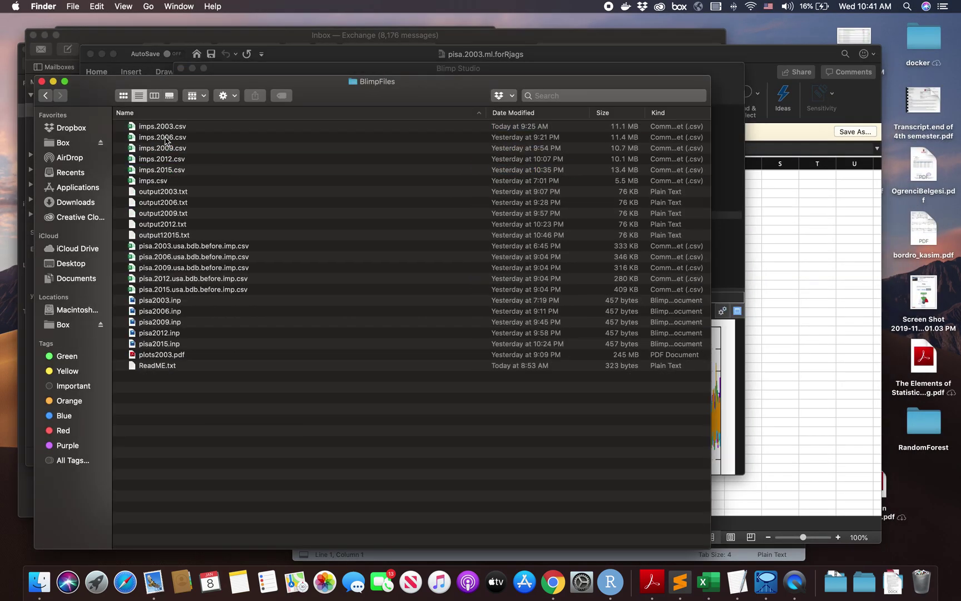
left_click(180, 131)
key("ctrl+Right")
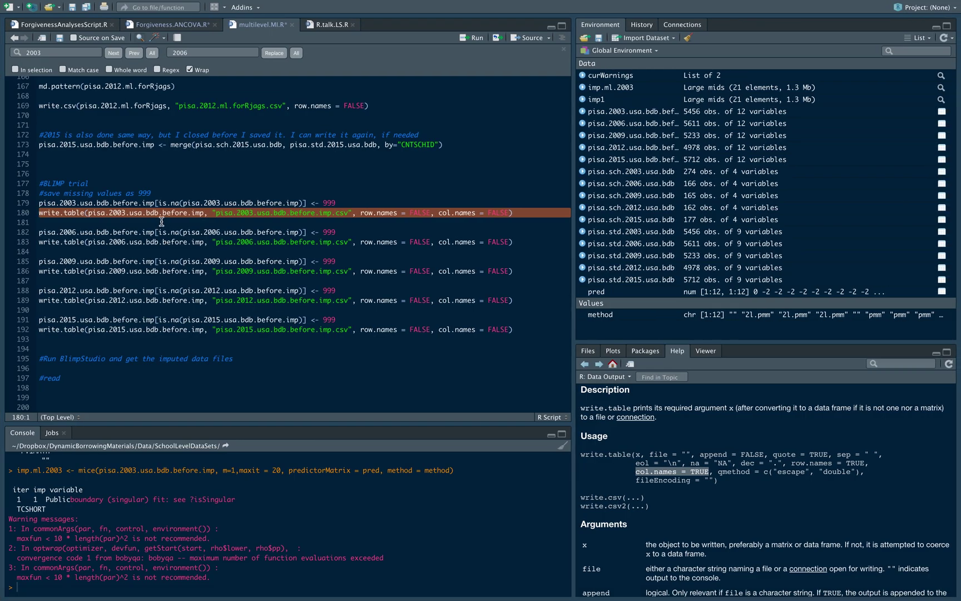
double_click(291, 213)
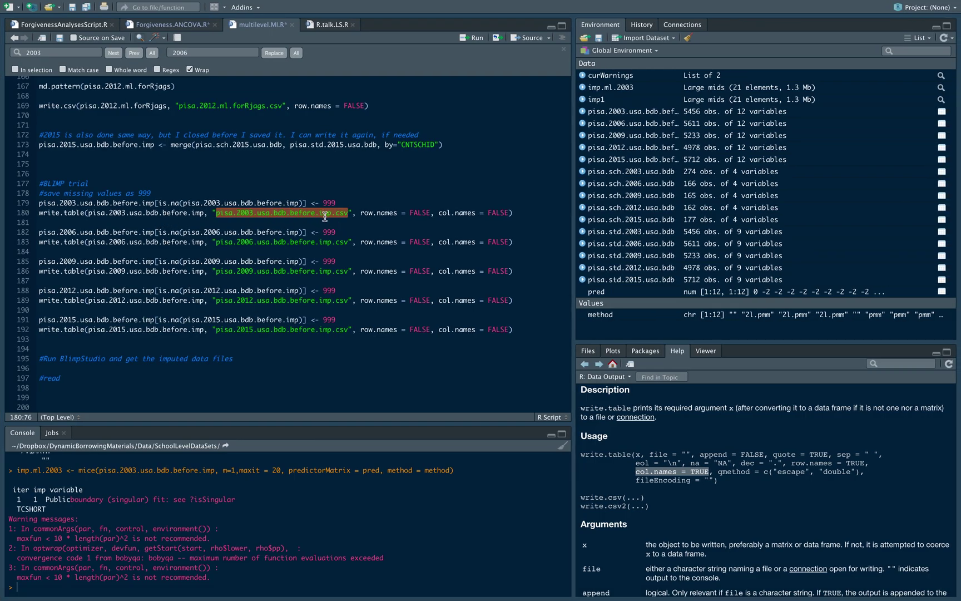
key("ctrl+Left")
double_click(218, 247)
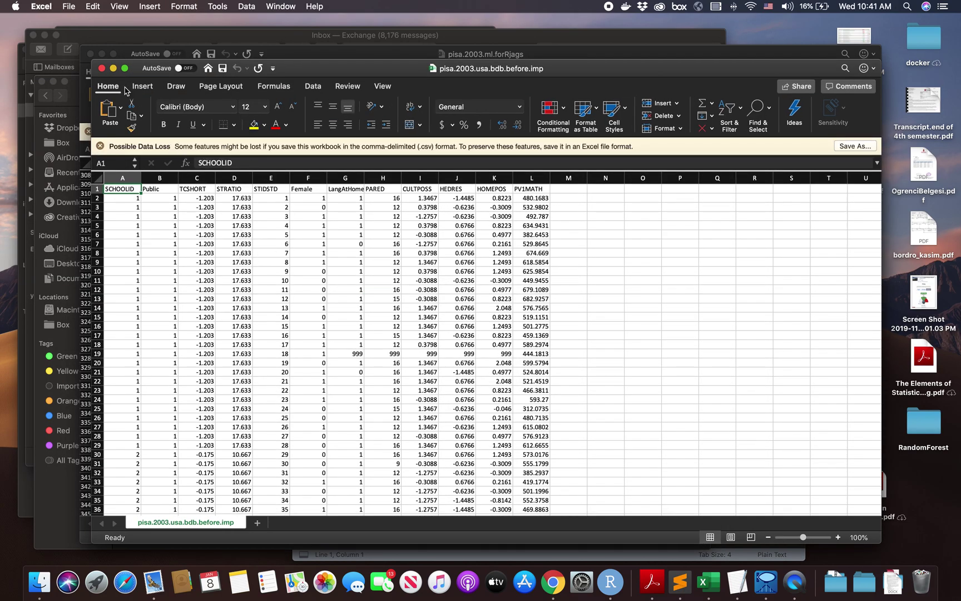
- Close the workbook and return Finder to the SchoolLevelDataSets folder
left_click(101, 69)
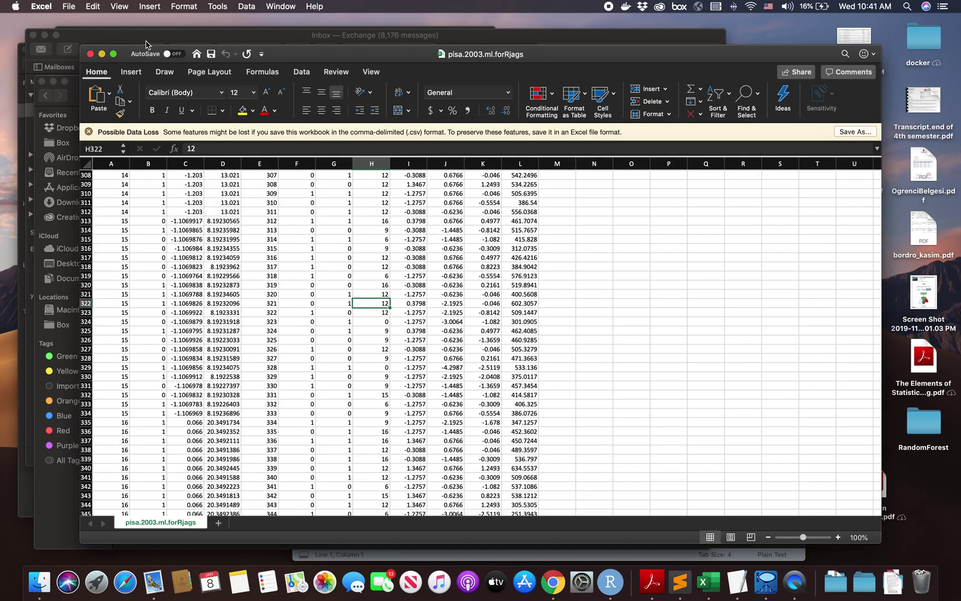
left_click(148, 45)
key("ctrl+Up")
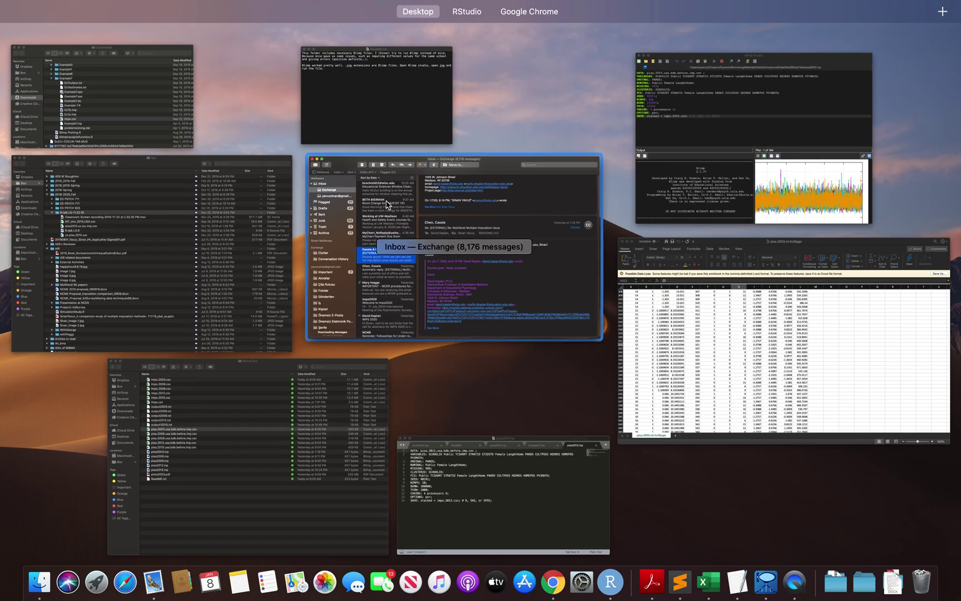
left_click(315, 455)
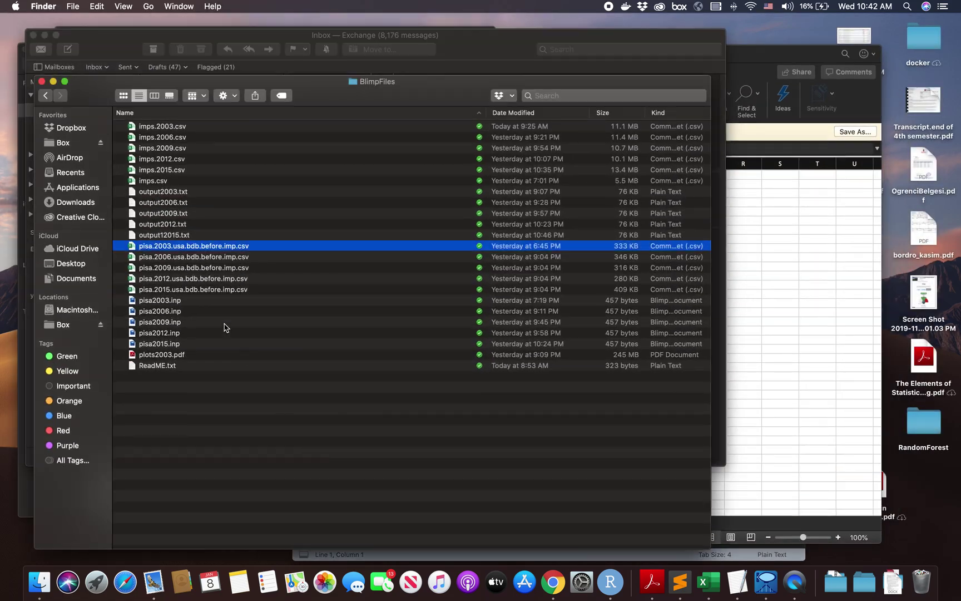
left_click(45, 94)
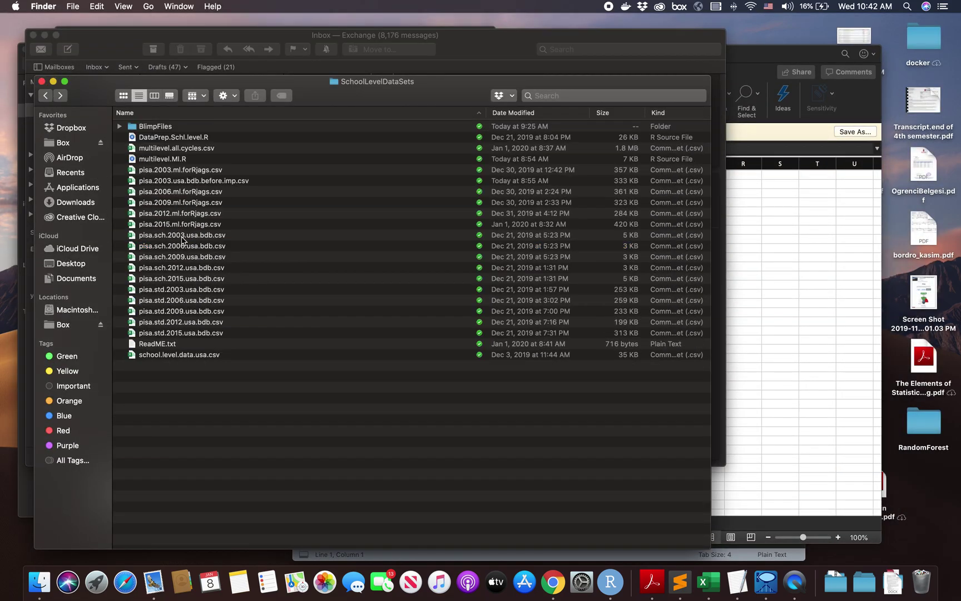
- Move pisa.2003.usa.bdb.before.imp.csv into BlimpFiles, replacing the old copy, and open it in Excel
left_click_drag(195, 185, 166, 131)
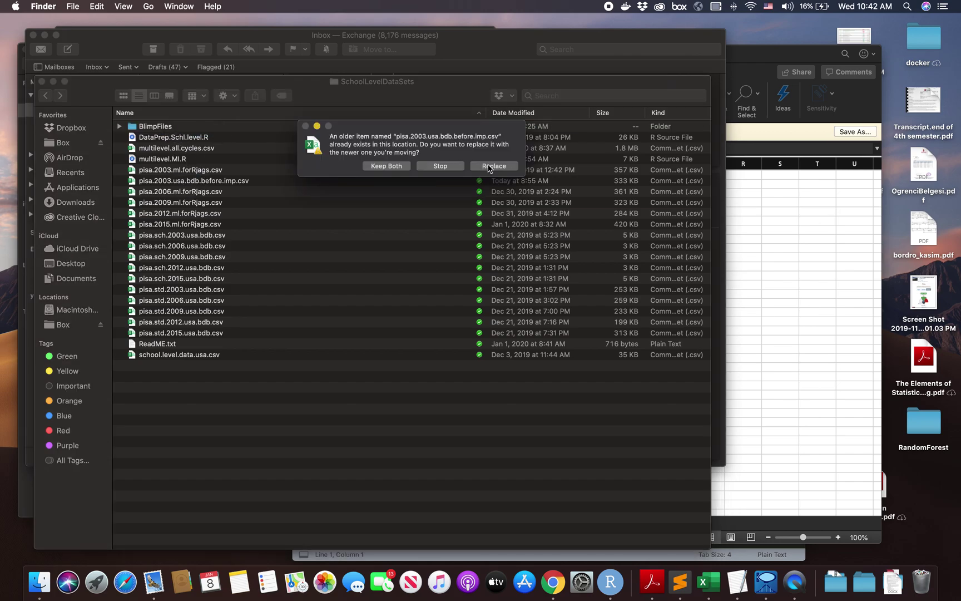
left_click(493, 166)
left_click(156, 126)
double_click(156, 127)
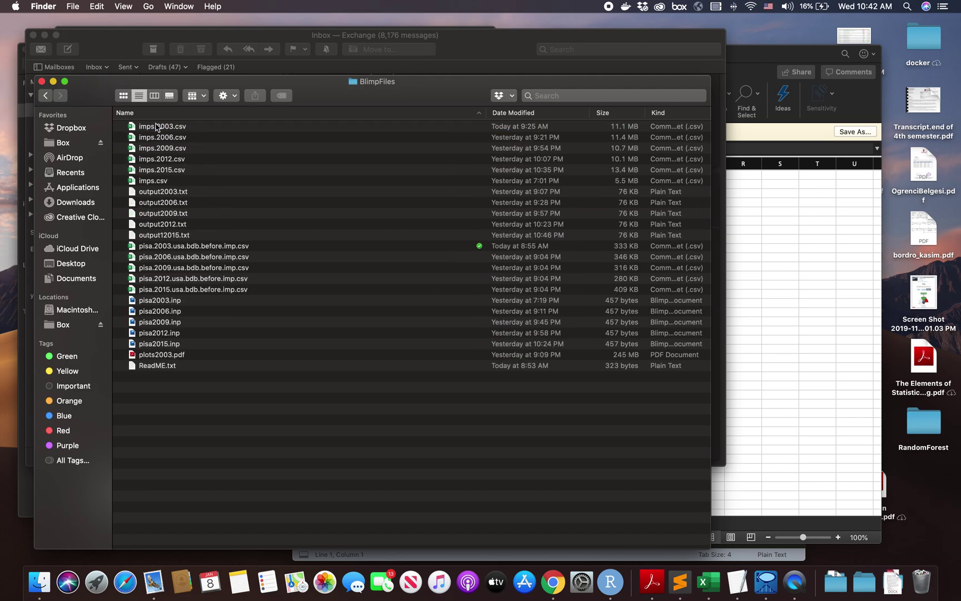
double_click(196, 247)
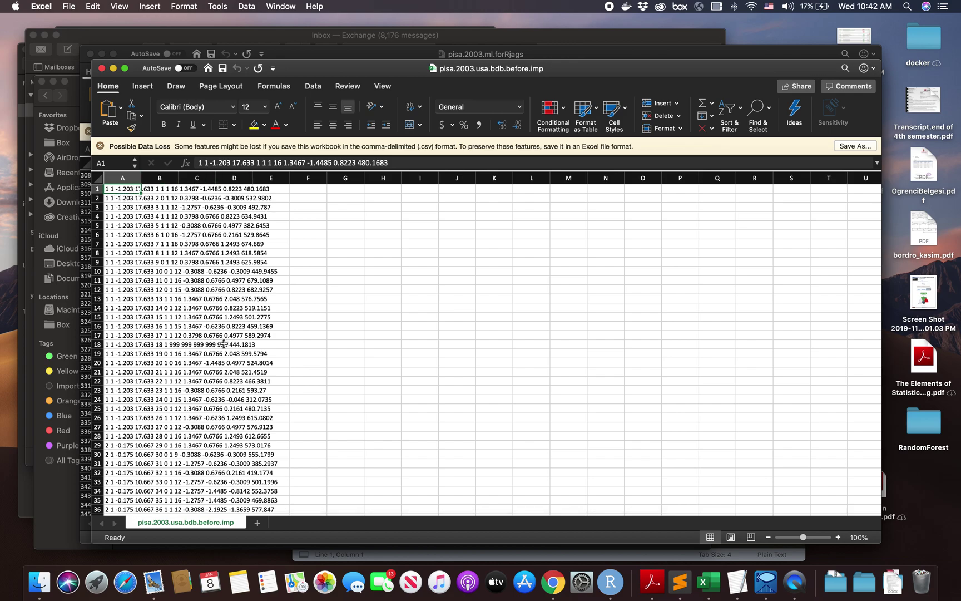
- Scroll the before-imputation sheet to check its 999 codes, then close pisa.2003.usa.bdb.before.imp
scroll(223, 344, "down", 20)
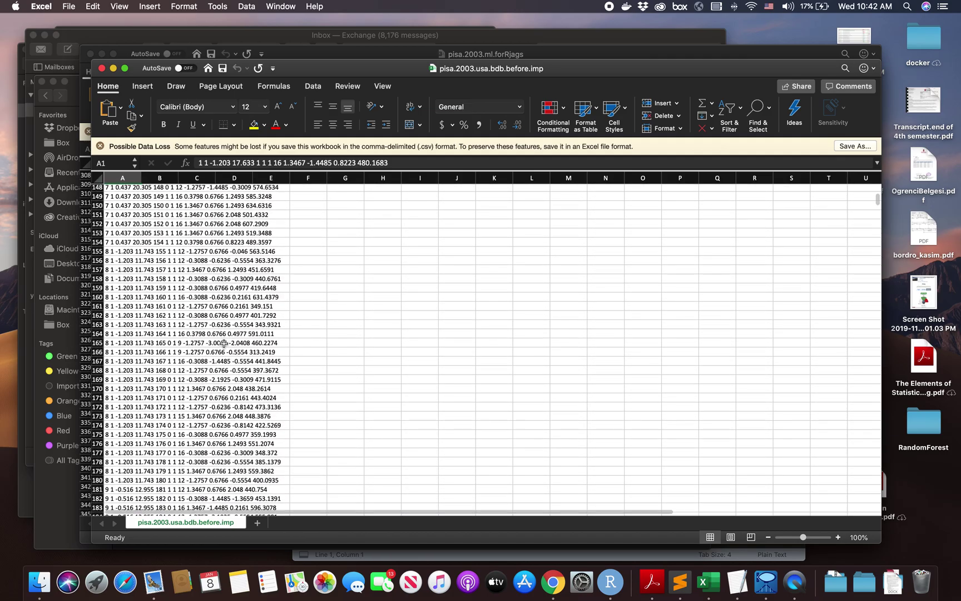
scroll(223, 344, "down", 20)
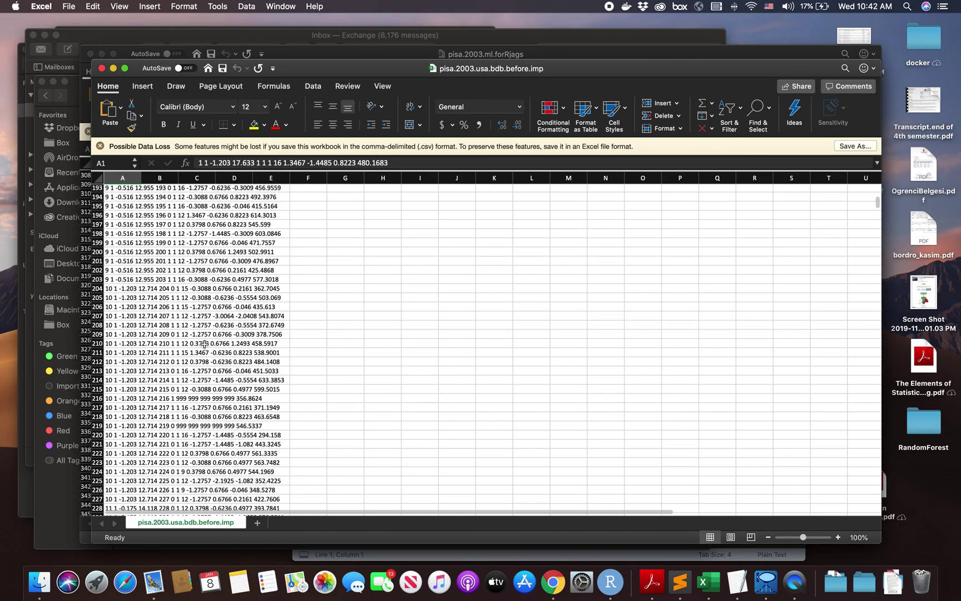
scroll(205, 344, "down", 16)
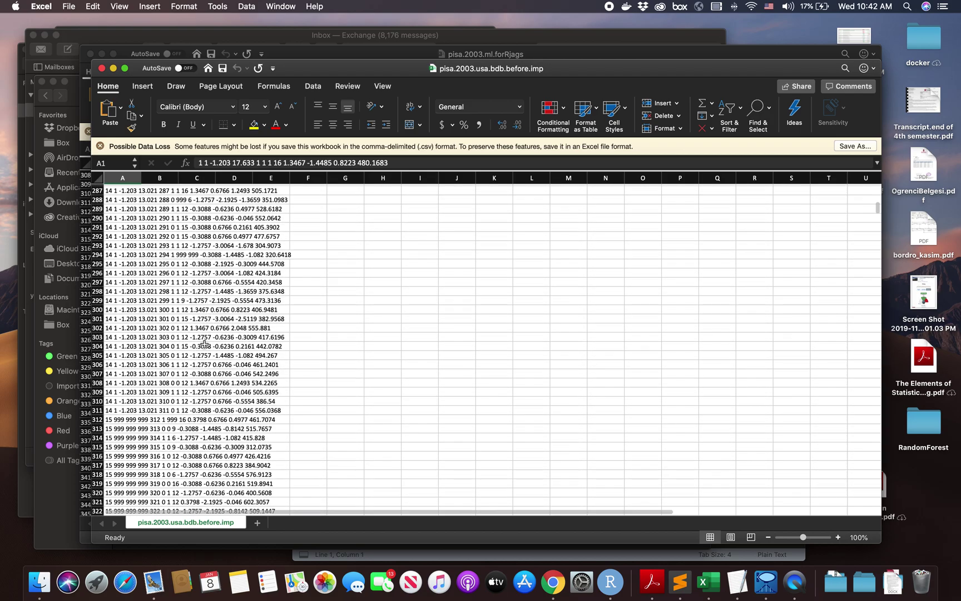
scroll(205, 344, "down", 4)
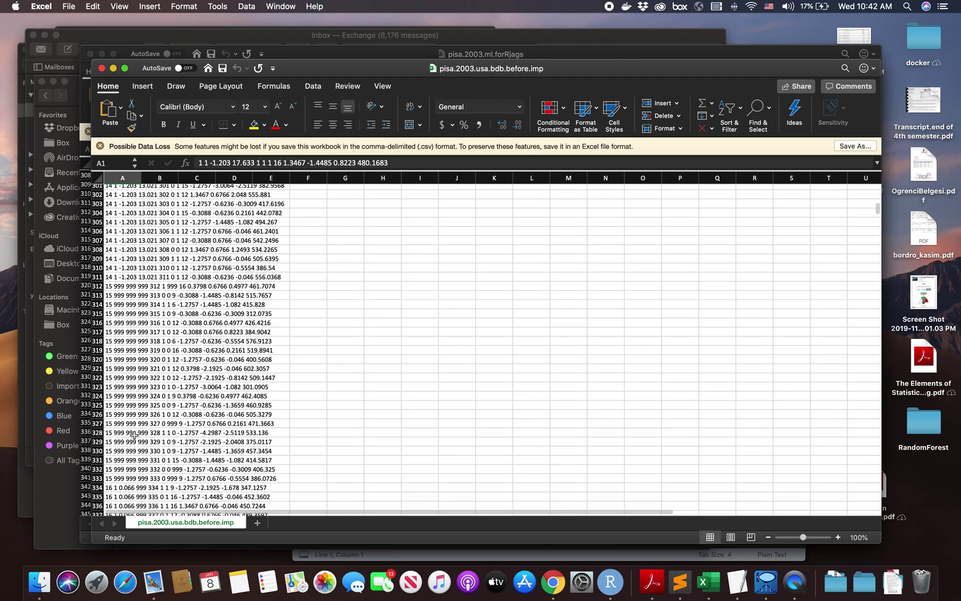
scroll(144, 308, "down", 3)
scroll(136, 285, "down", 4)
scroll(137, 285, "down", 14)
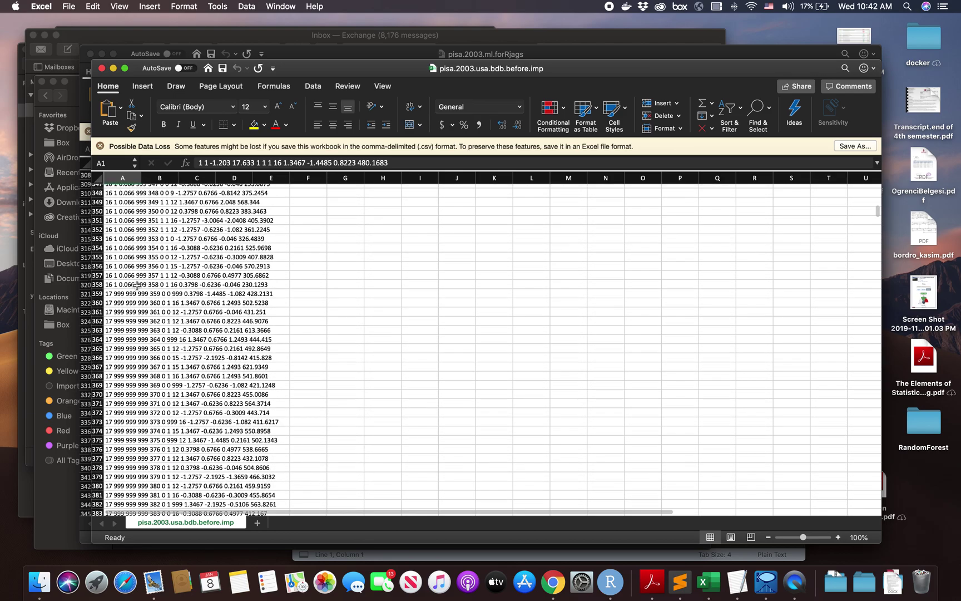
scroll(136, 285, "up", 19)
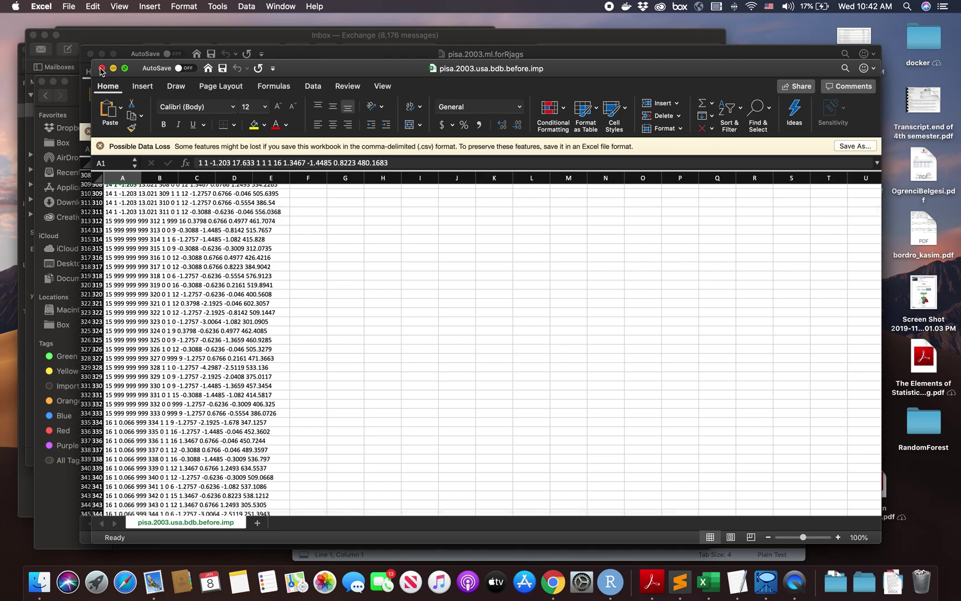
left_click(102, 69)
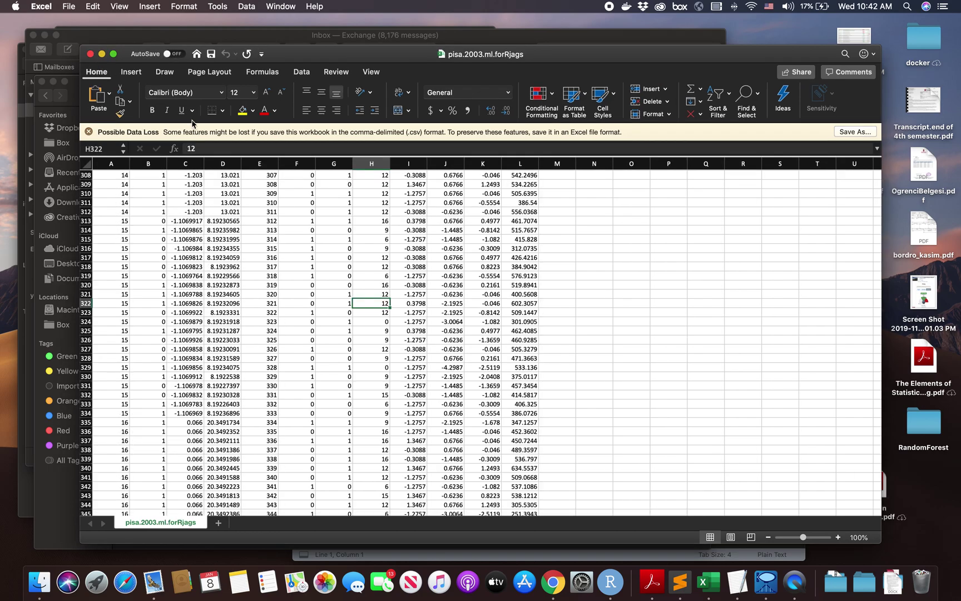
- Highlight the script's DATA through FCS lines, move Blimp Studio up-right, and raise the BlimpFiles folder
left_click(90, 54)
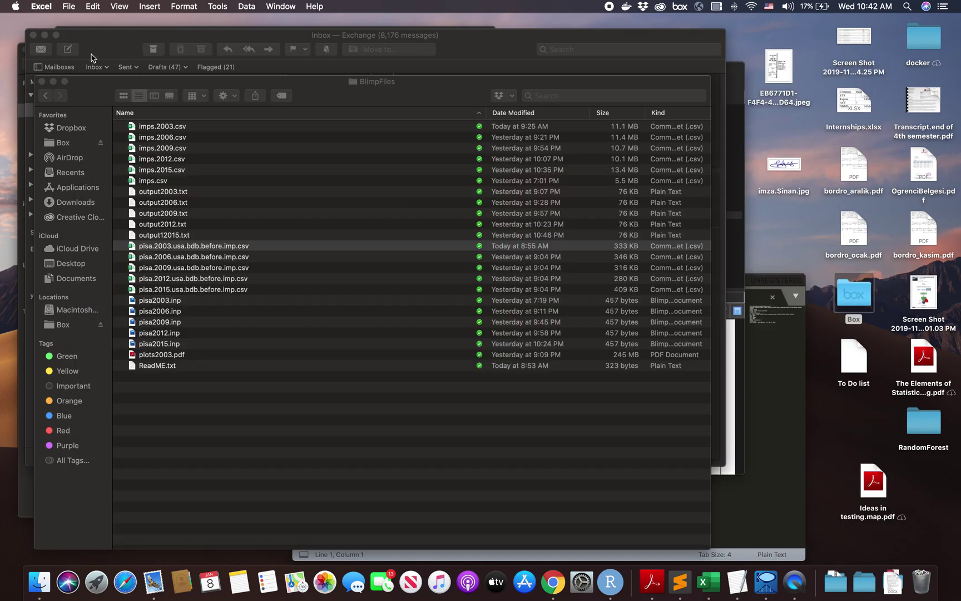
left_click(729, 257)
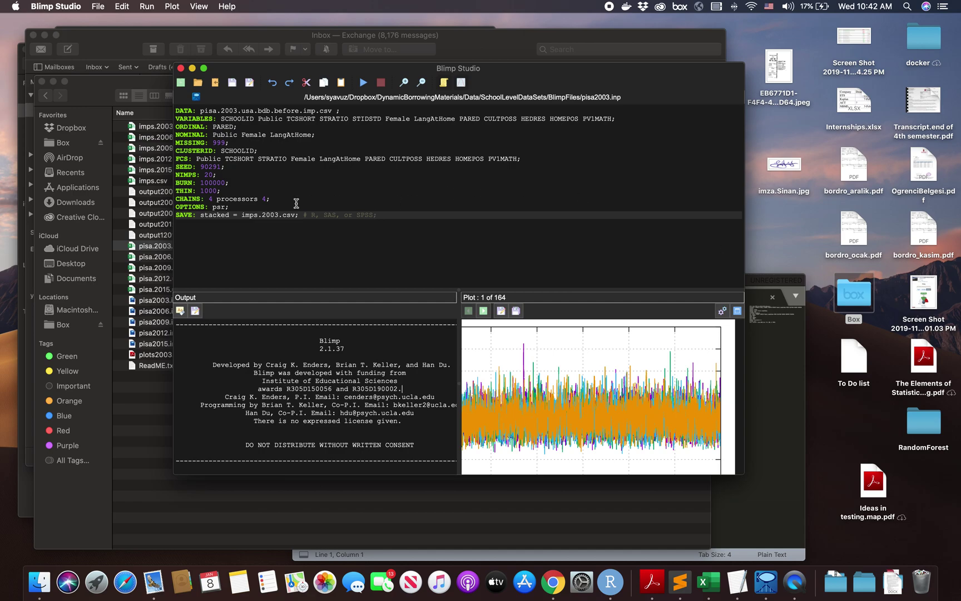
left_click(184, 114)
left_click_drag(184, 114, 350, 193)
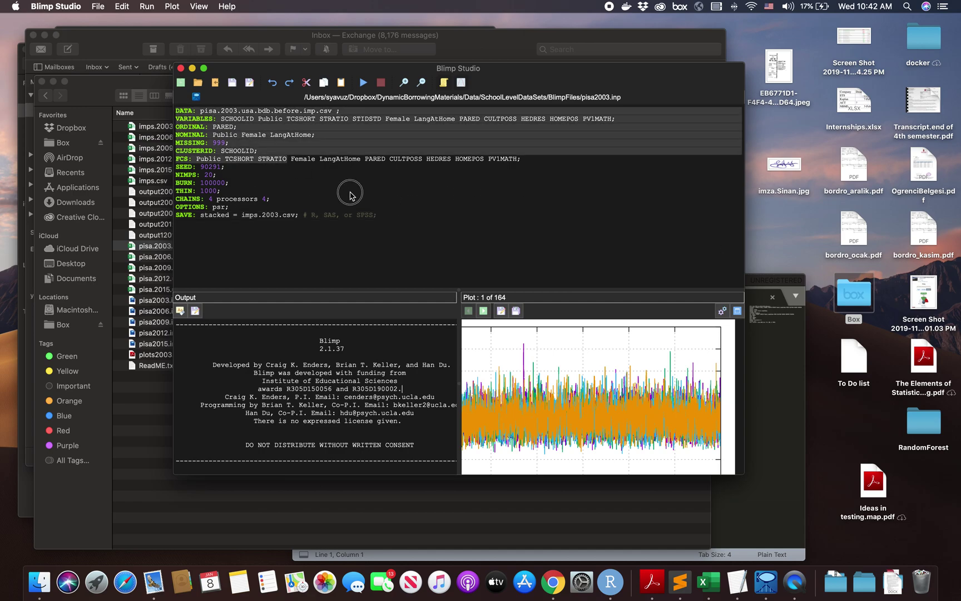
left_click(410, 228)
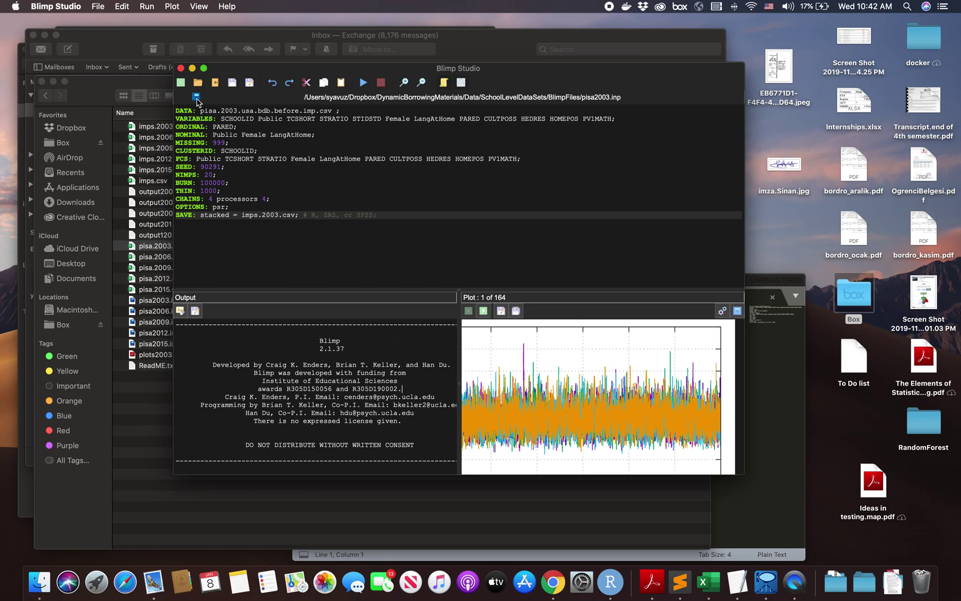
left_click_drag(381, 70, 543, 58)
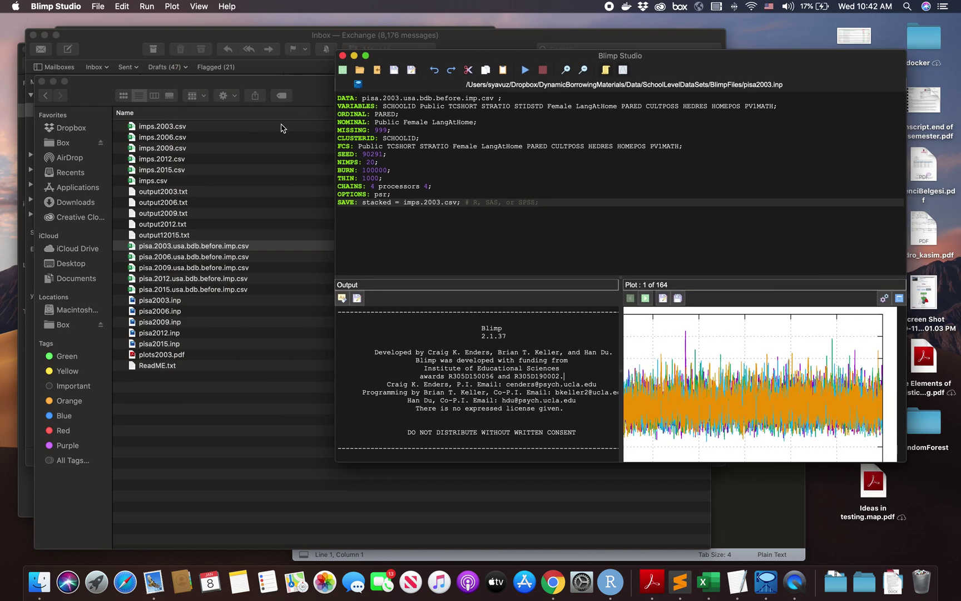
left_click(167, 303)
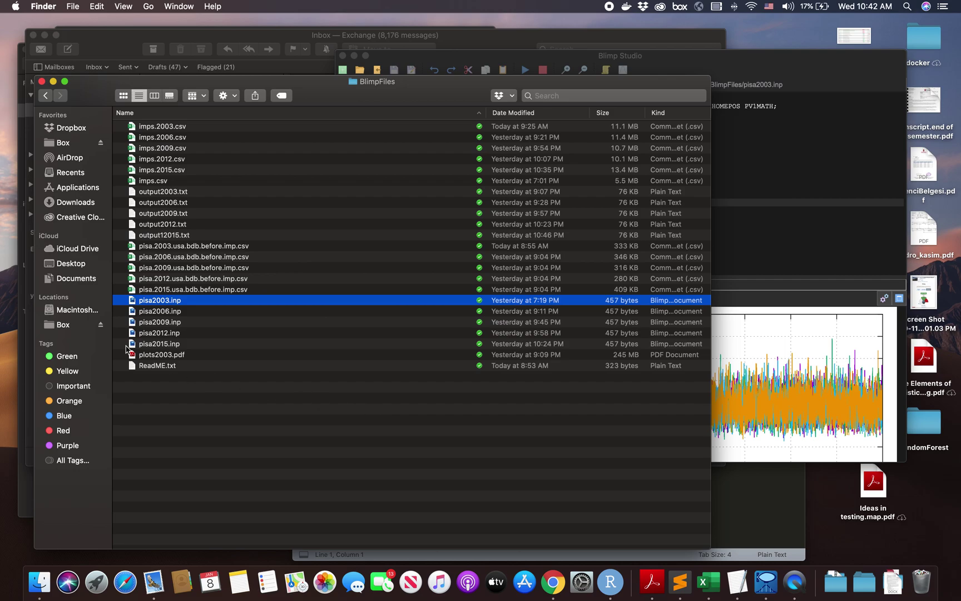
- Bring Sublime Text forward and move its window up-left beside the BlimpFiles folder
left_click(680, 582)
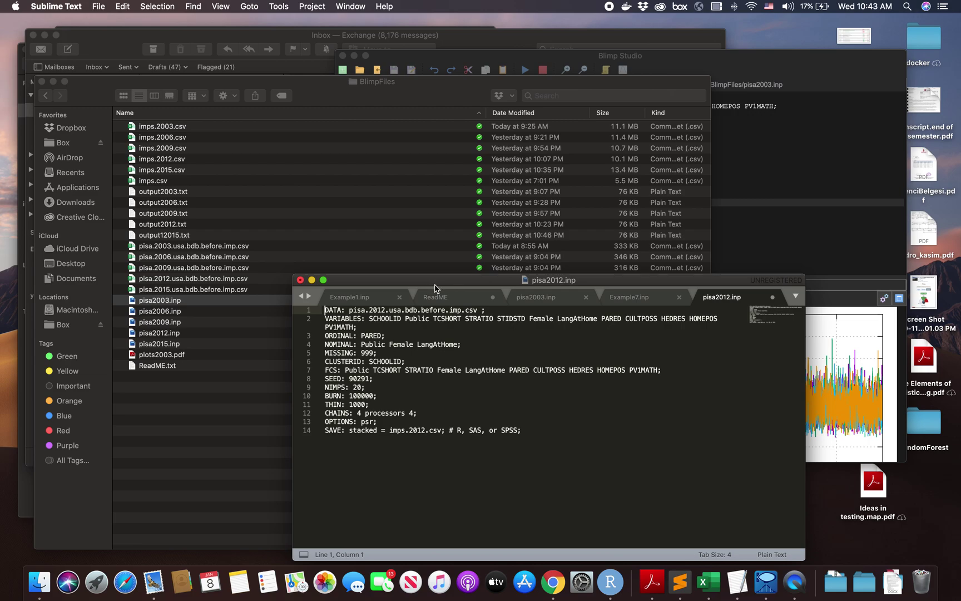
left_click_drag(434, 283, 353, 150)
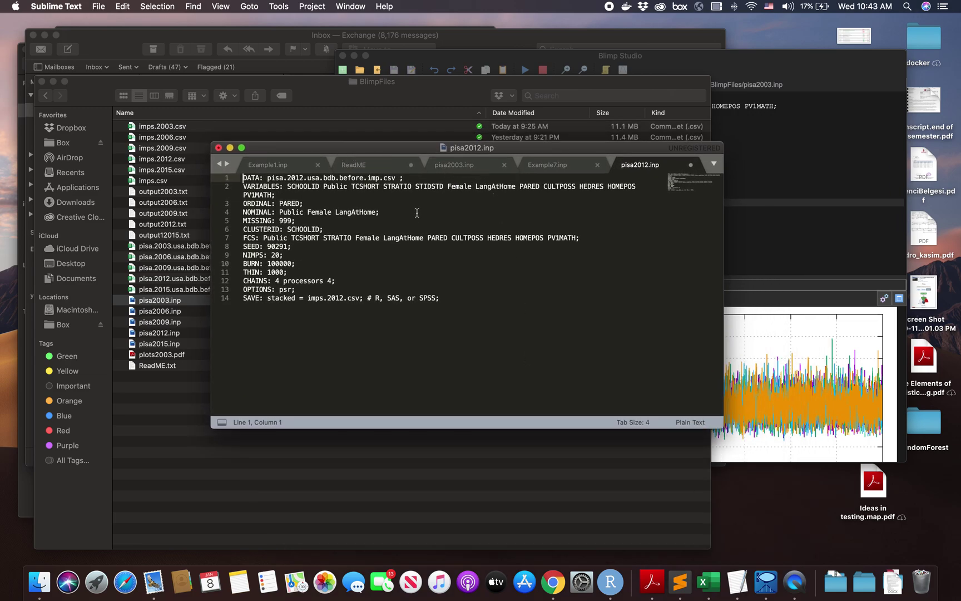
left_click(54, 8)
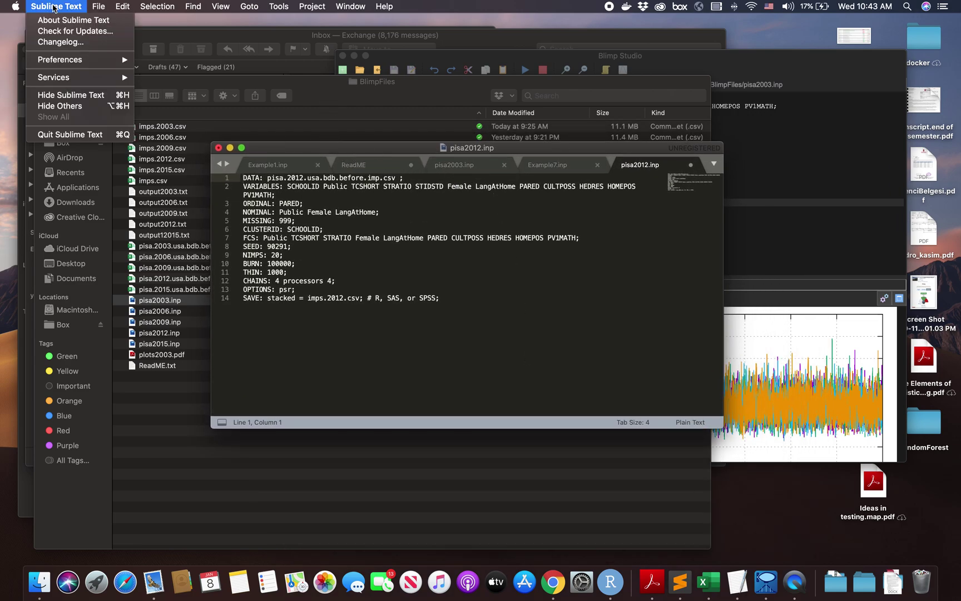
left_click(429, 336)
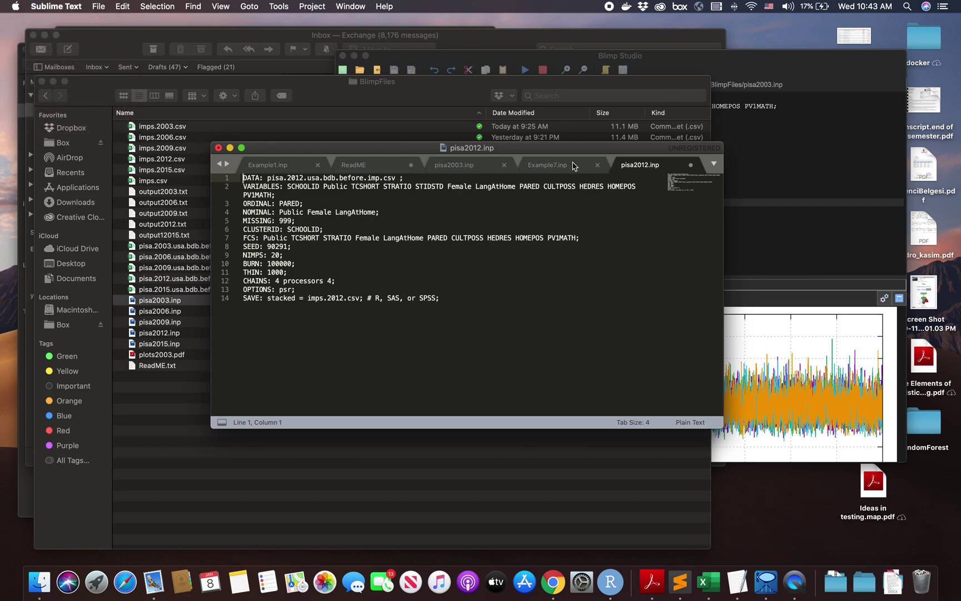
left_click(436, 255)
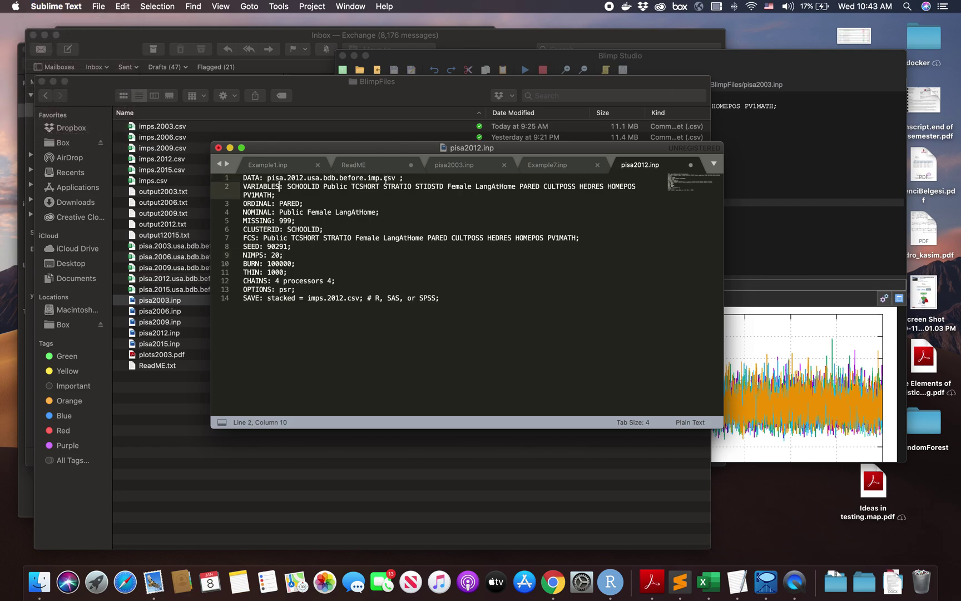
- Switch to pisa2003.inp and mark the DATA line naming the input file
left_click(465, 166)
left_click(314, 253)
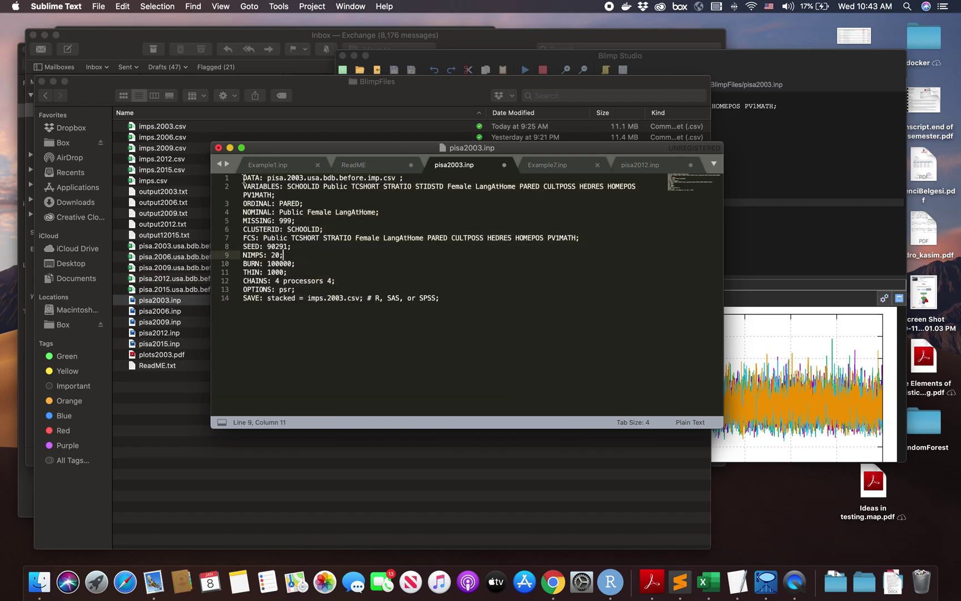
left_click_drag(243, 178, 423, 178)
left_click(398, 220)
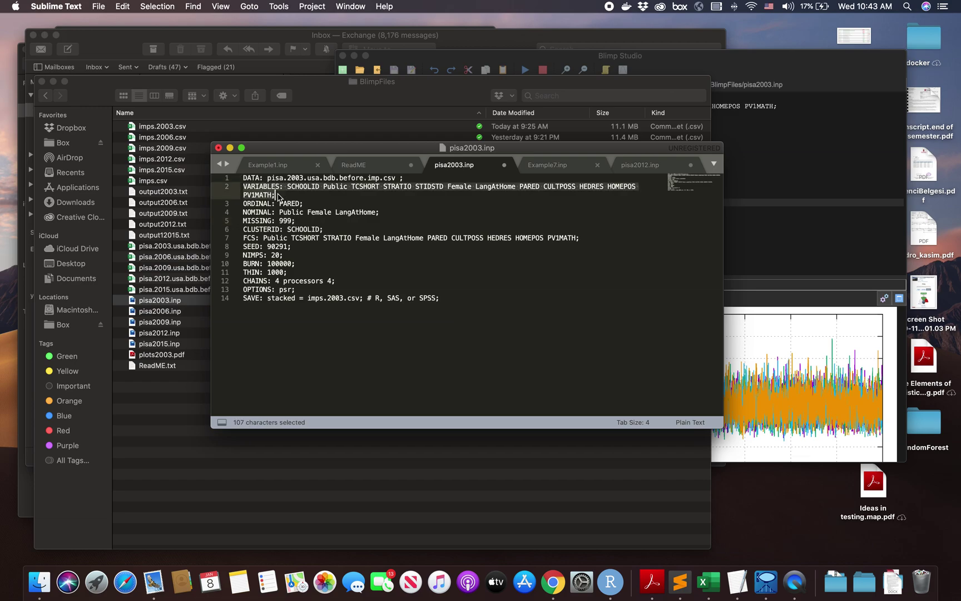
left_click(307, 186)
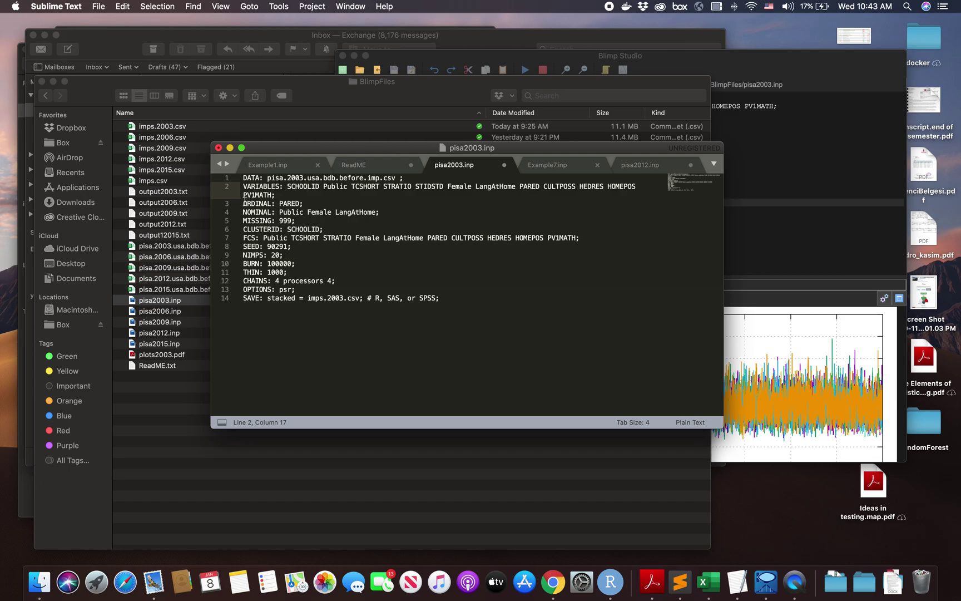
- Mark the ORDINAL: PARED line, the NOMINAL Public, Female, LangAtHome line, and MISSING: 999
left_click_drag(244, 201, 305, 202)
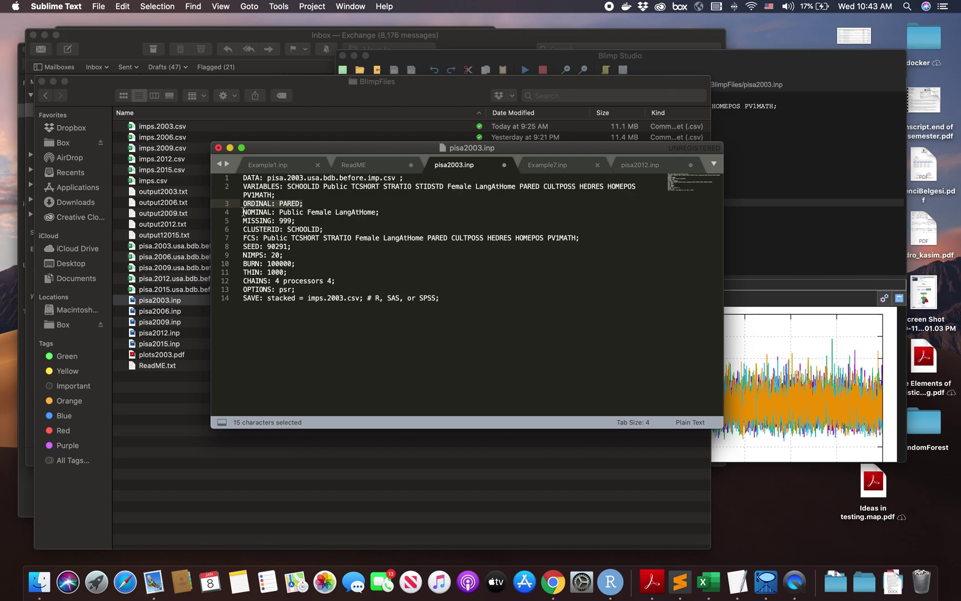
left_click_drag(242, 212, 389, 209)
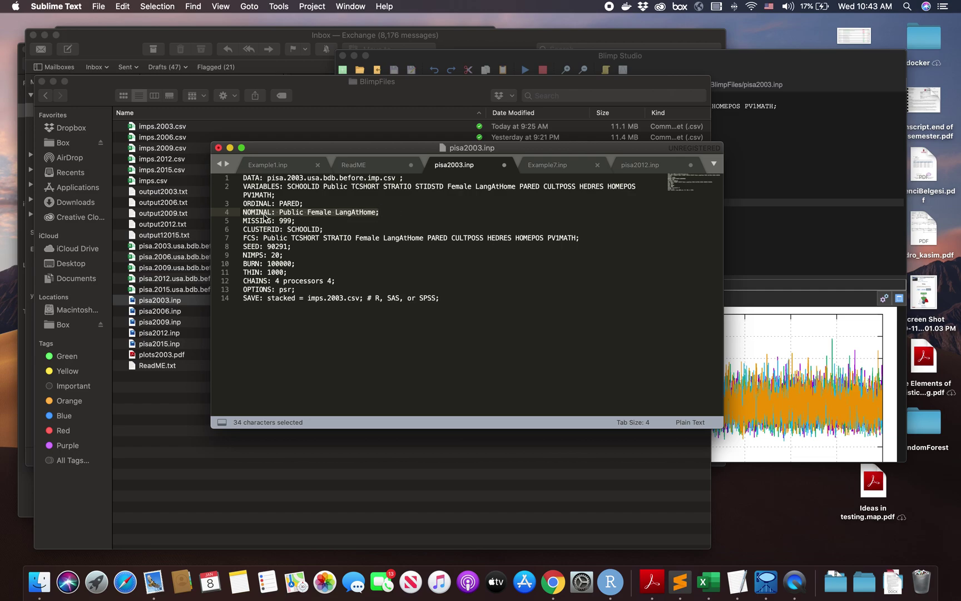
triple_click(259, 222)
left_click(260, 222)
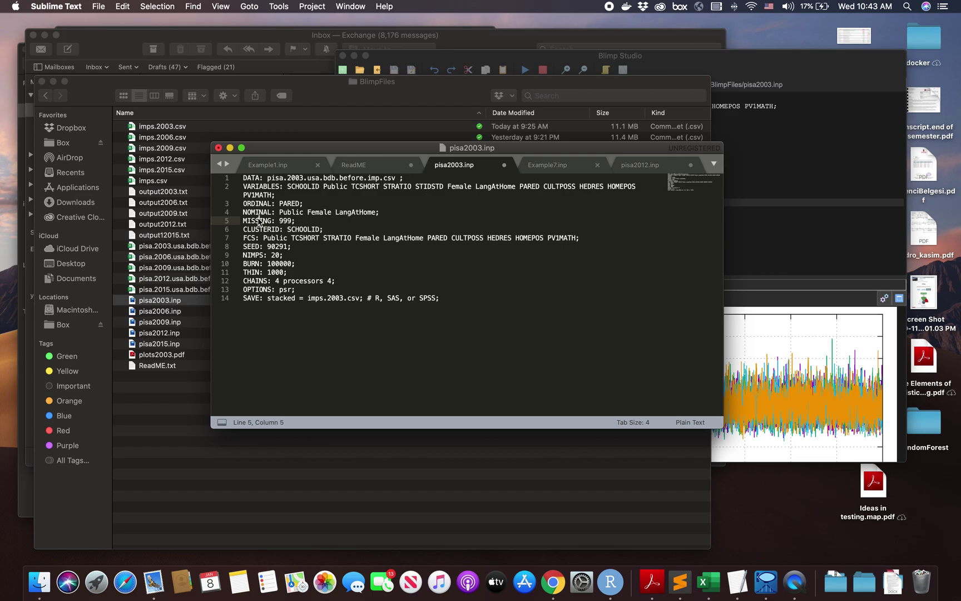
double_click(285, 221)
left_click(259, 229)
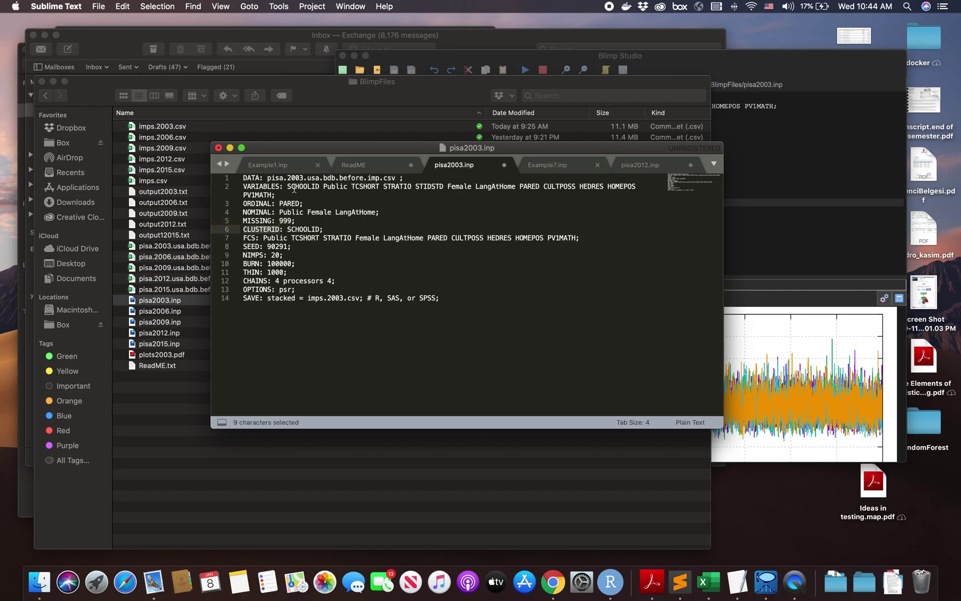
- Mark SCHOOLID in the VARIABLES list and as the cluster identifier on line 6
left_click(299, 186)
double_click(298, 186)
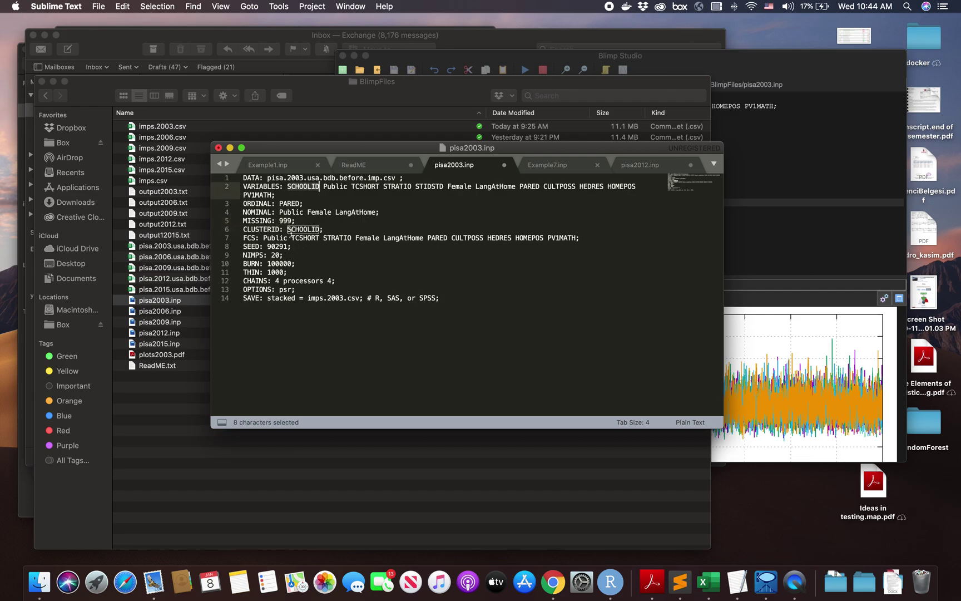
left_click_drag(287, 229, 334, 230)
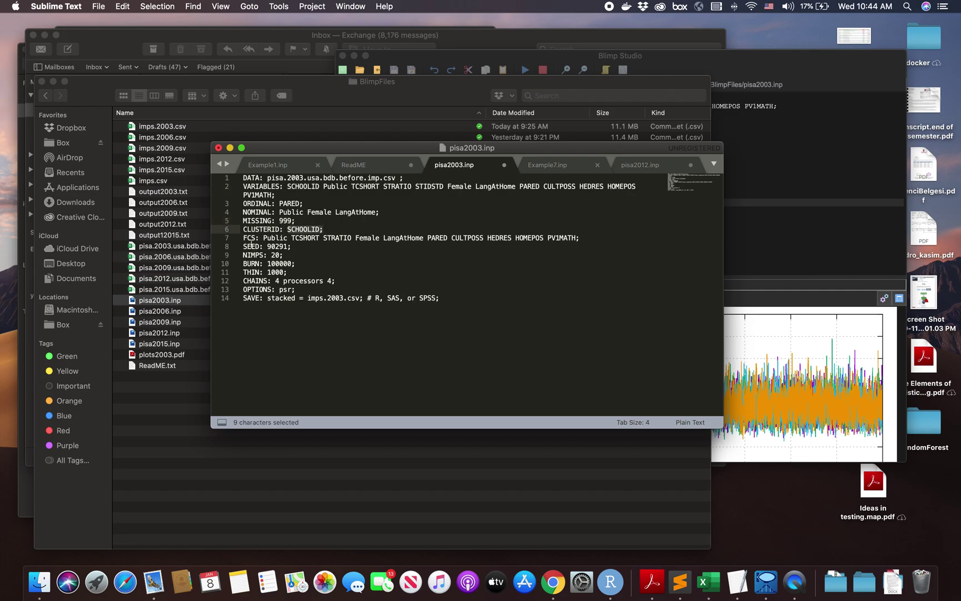
left_click_drag(244, 238, 260, 243)
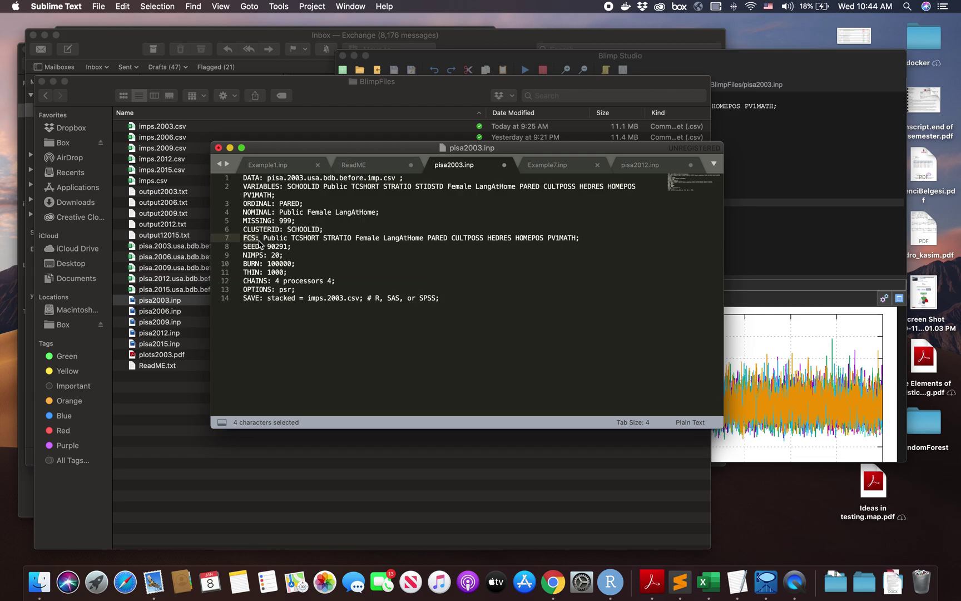
left_click_drag(260, 243, 252, 240)
key("ctrl+Right")
key("ctrl+Right")
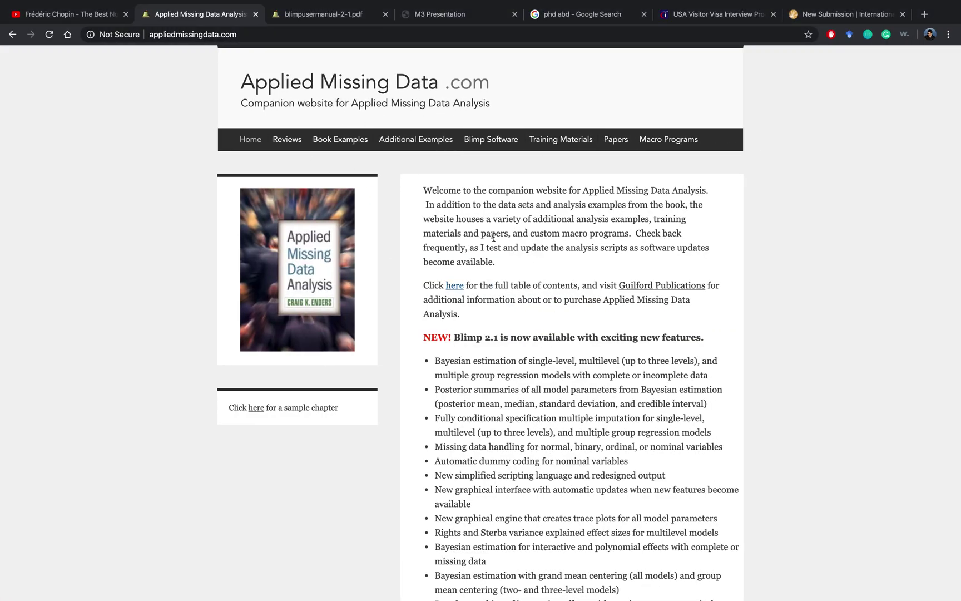
key("ctrl+Left")
key("ctrl+Left")
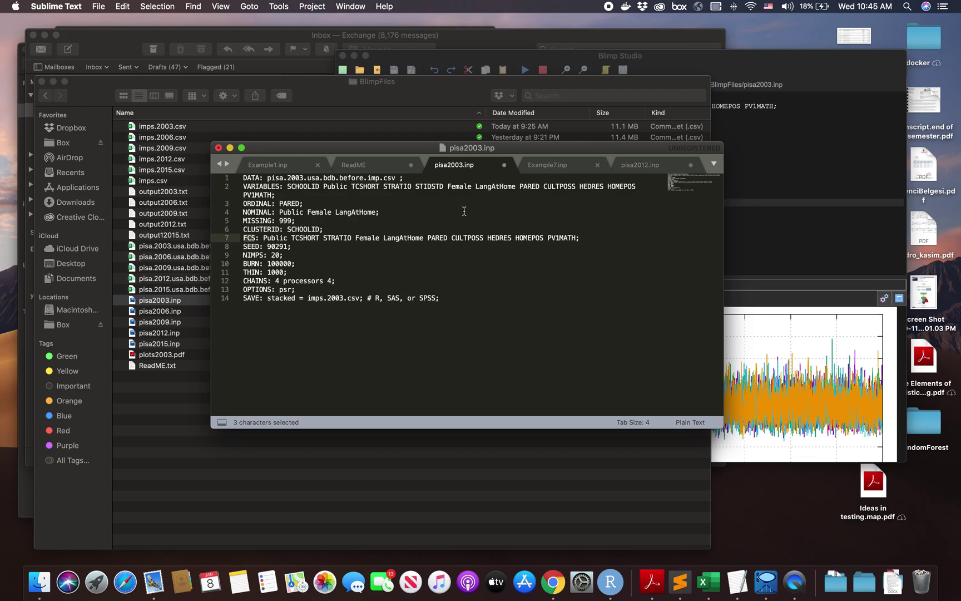
left_click_drag(264, 238, 582, 234)
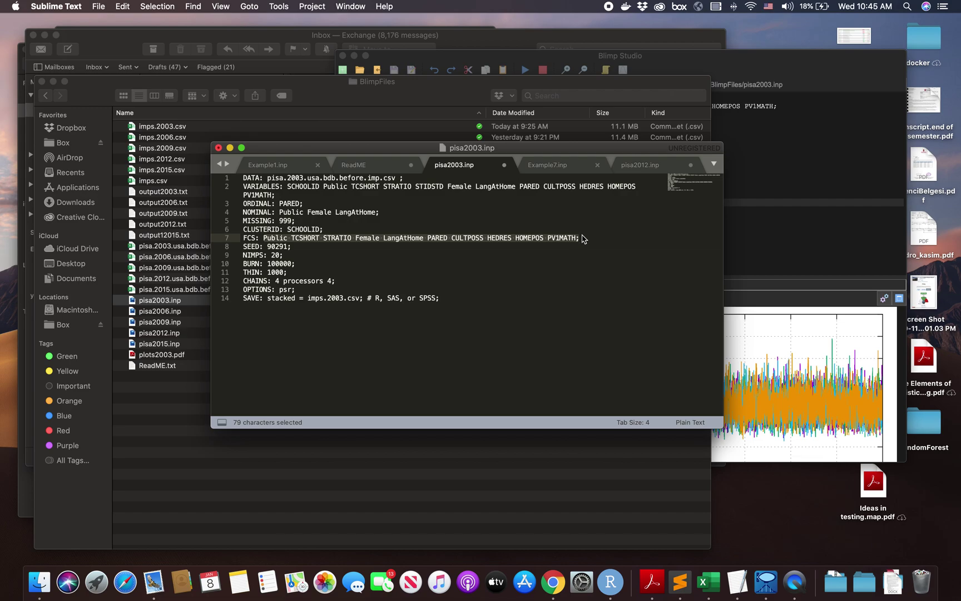
left_click(266, 239)
double_click(272, 240)
double_click(300, 241)
double_click(331, 240)
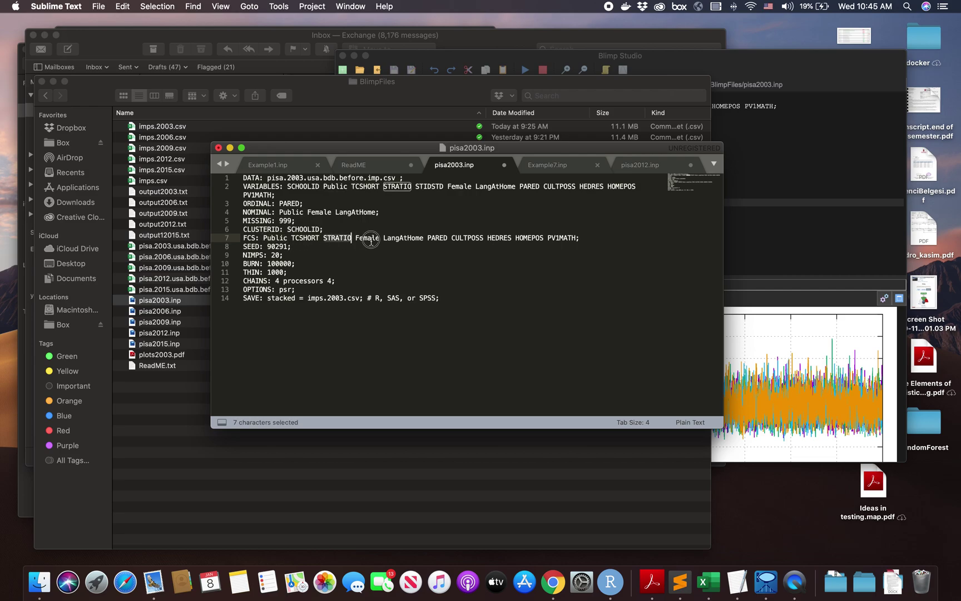
double_click(369, 241)
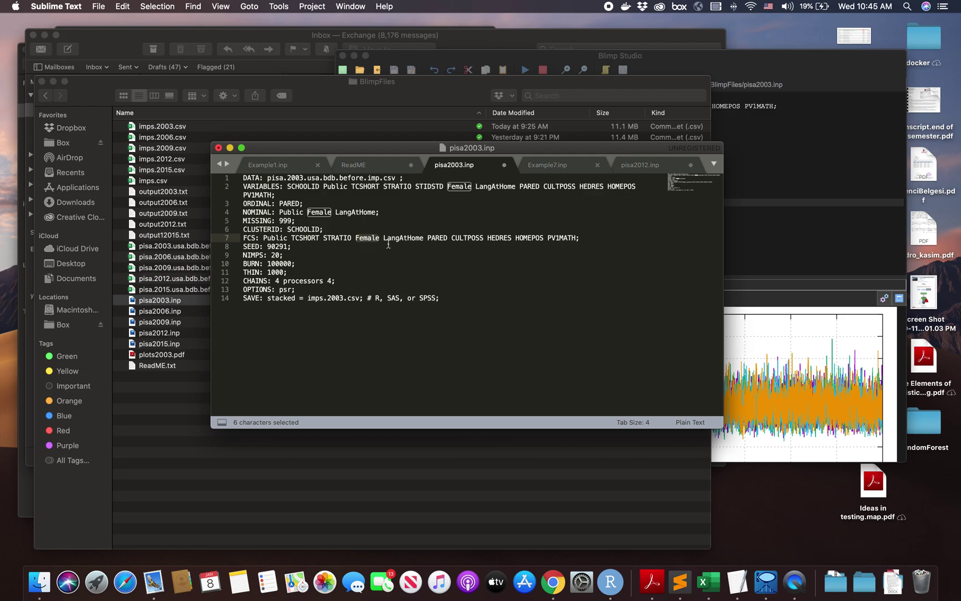
double_click(433, 188)
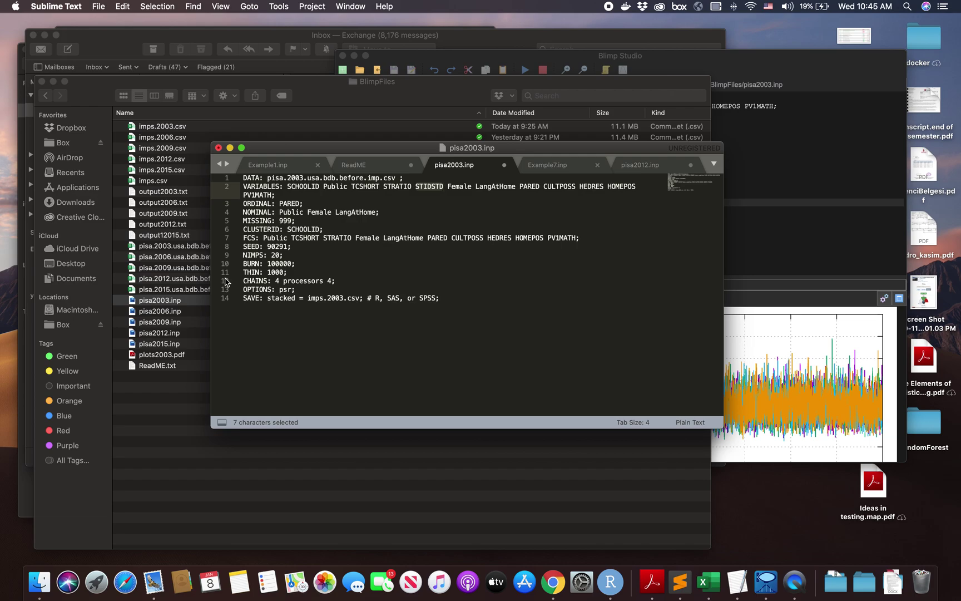
mouse_move(244, 245)
left_mouse_down()
mouse_move(301, 247)
mouse_move(262, 255)
mouse_move(302, 266)
mouse_move(242, 265)
left_mouse_up()
left_click(297, 249)
- Return to the browser's 'blimp user guide' search results and dismiss the search suggestions
key("ctrl+Right")
key("ctrl+Right")
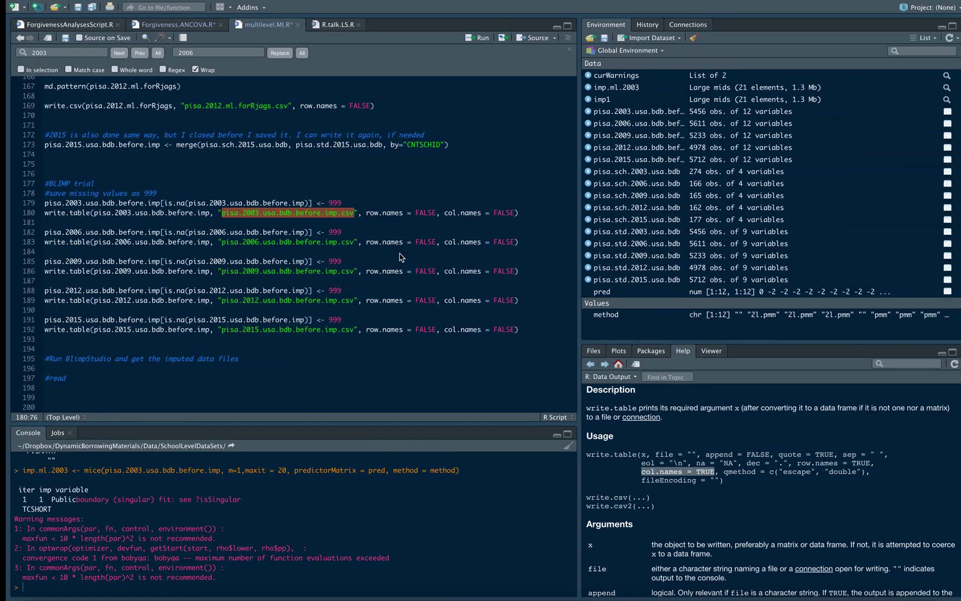
left_click(356, 14)
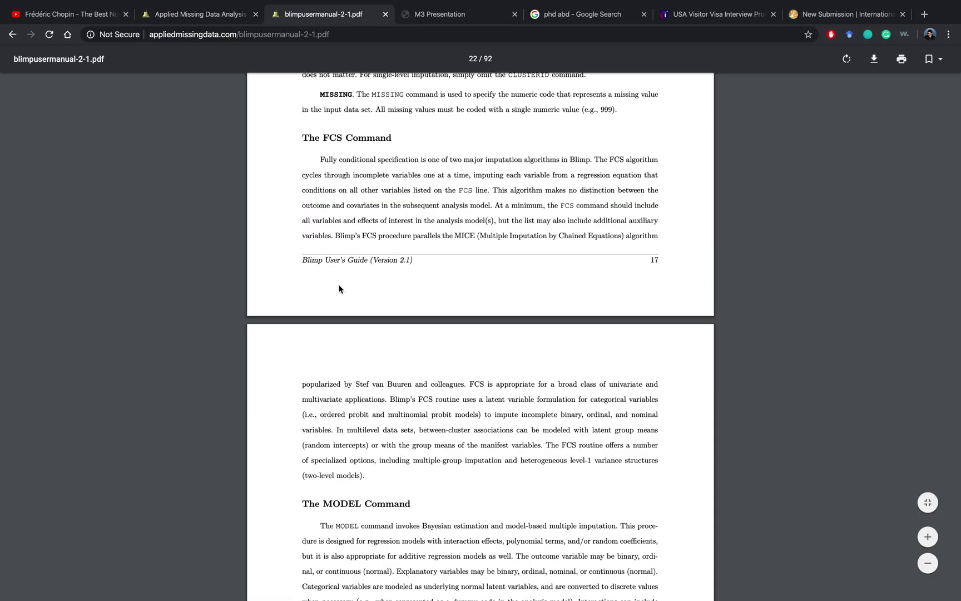
scroll(752, 408, "up", 12)
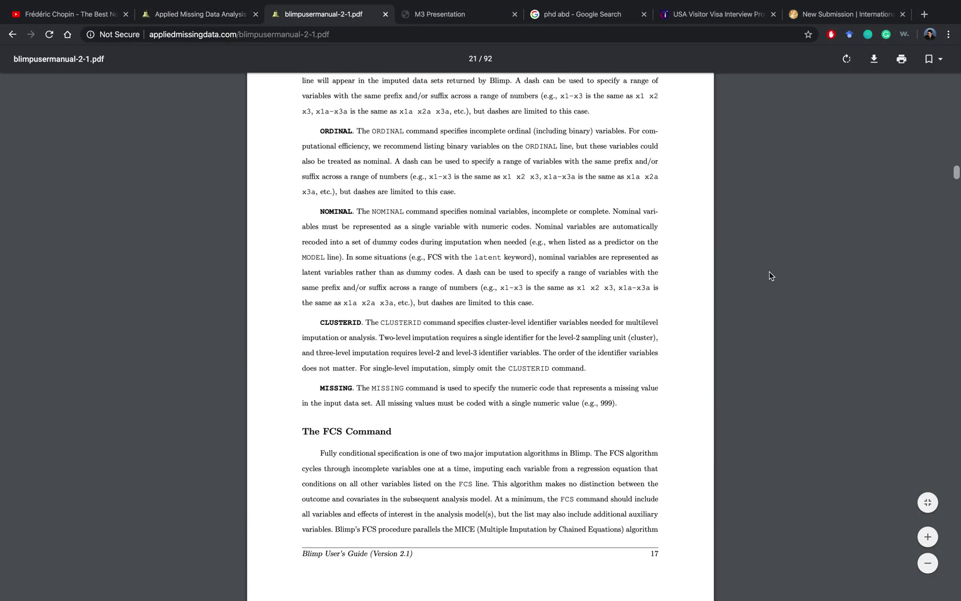
left_click(12, 35)
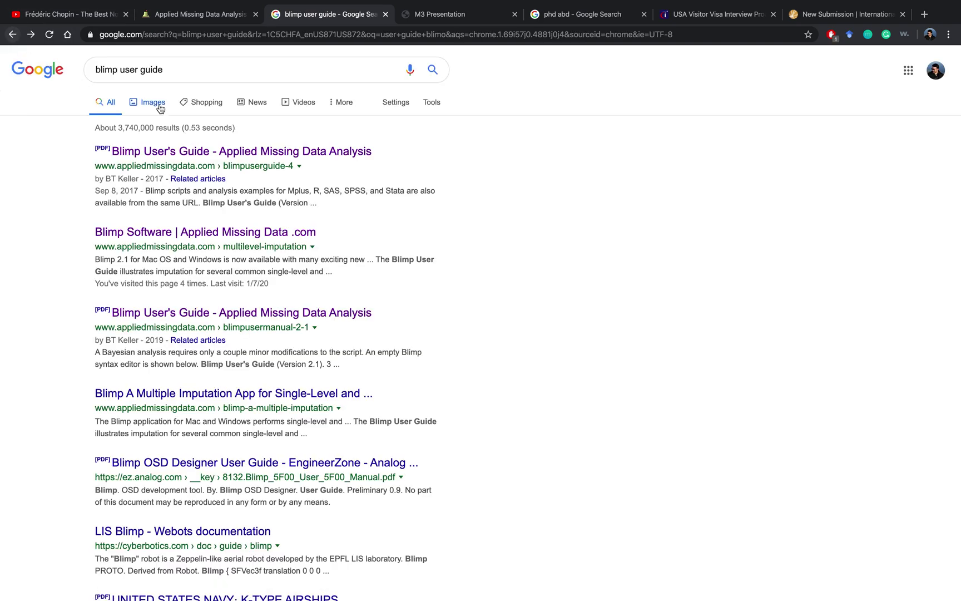
left_click(203, 63)
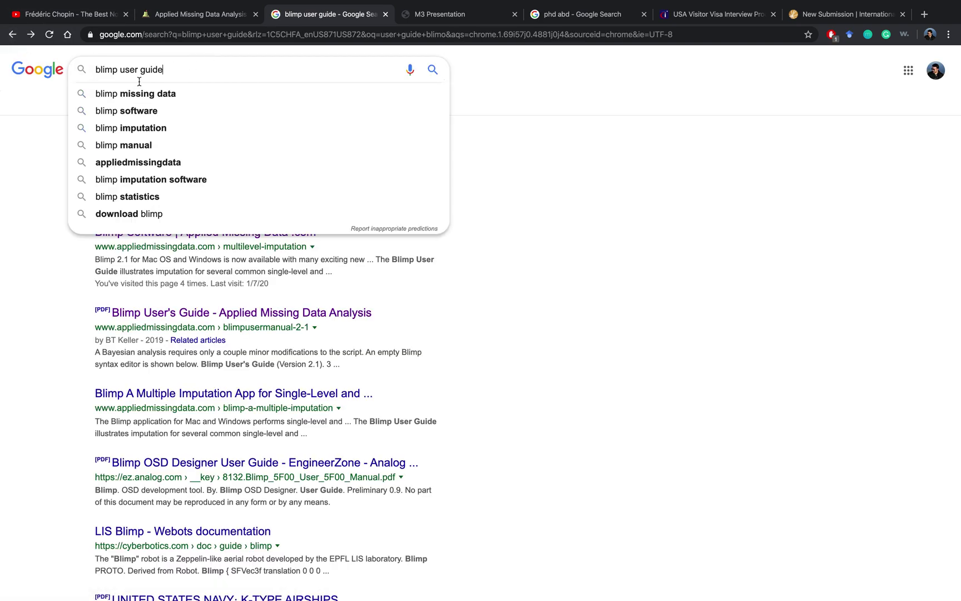
left_click(10, 221)
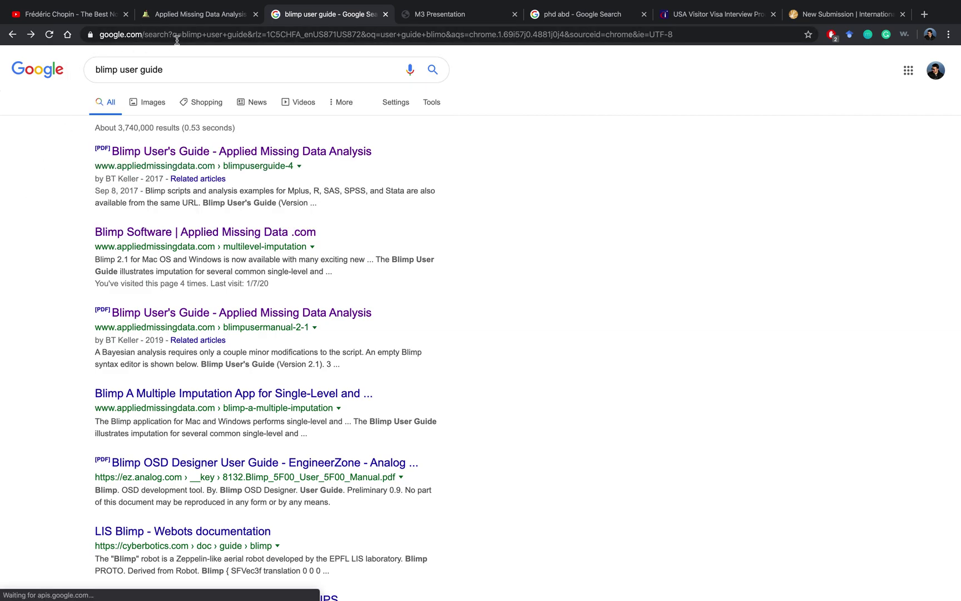
- Switch to the Applied Missing Data Analysis tab and scroll its home page
left_click(199, 17)
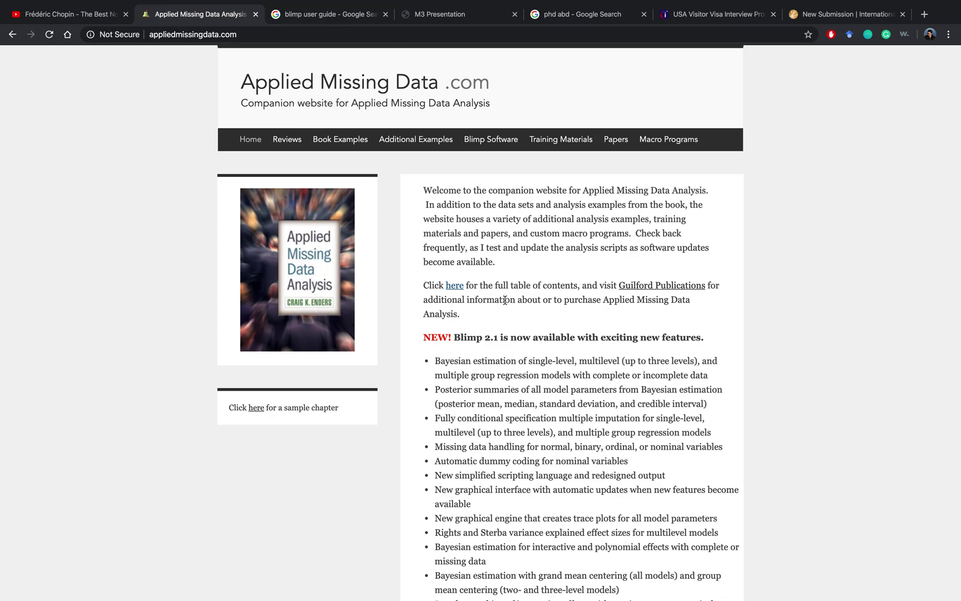
scroll(519, 333, "down", 5)
scroll(520, 336, "up", 6)
scroll(520, 337, "down", 1)
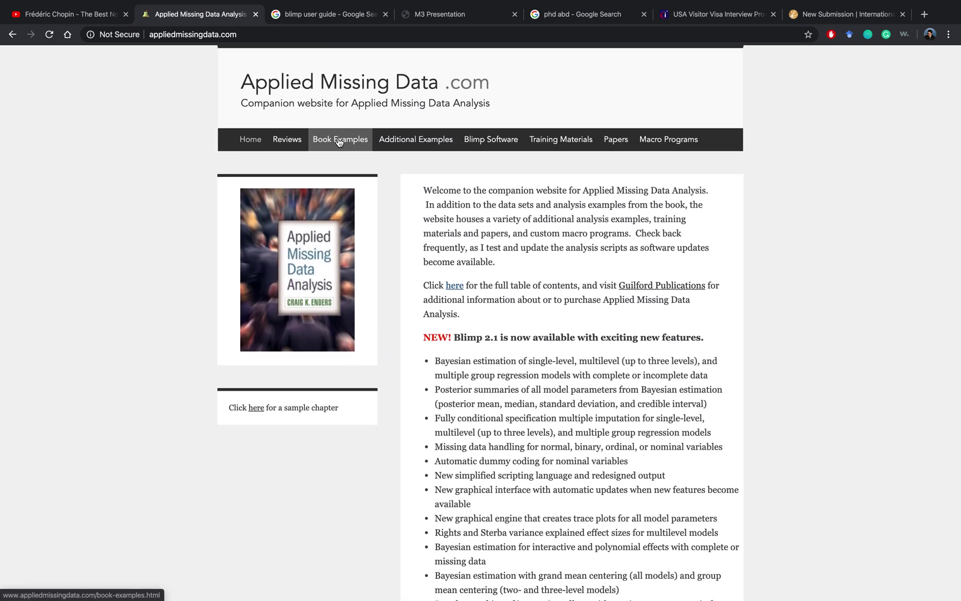
- Open Blimp Software from the nav bar and scroll past Blimp 2.1 downloads to User Guide Examples
left_click(484, 141)
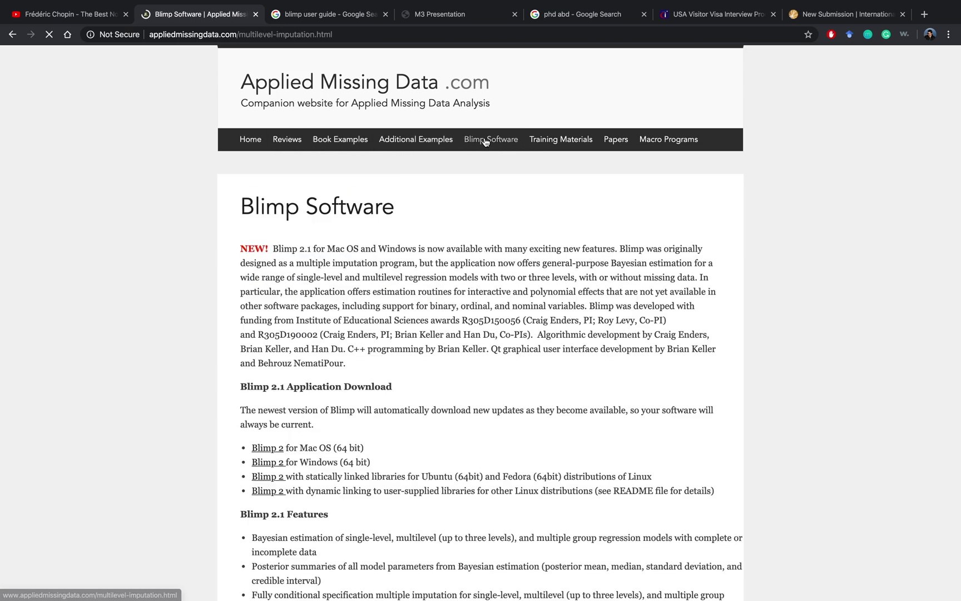
scroll(395, 316, "down", 3)
scroll(394, 315, "down", 2)
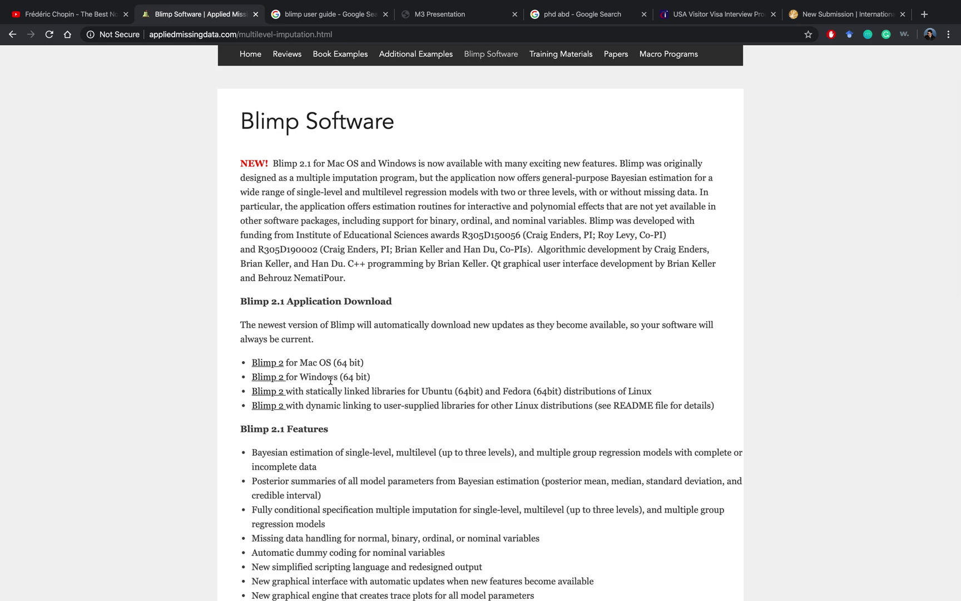
scroll(161, 347, "down", 2)
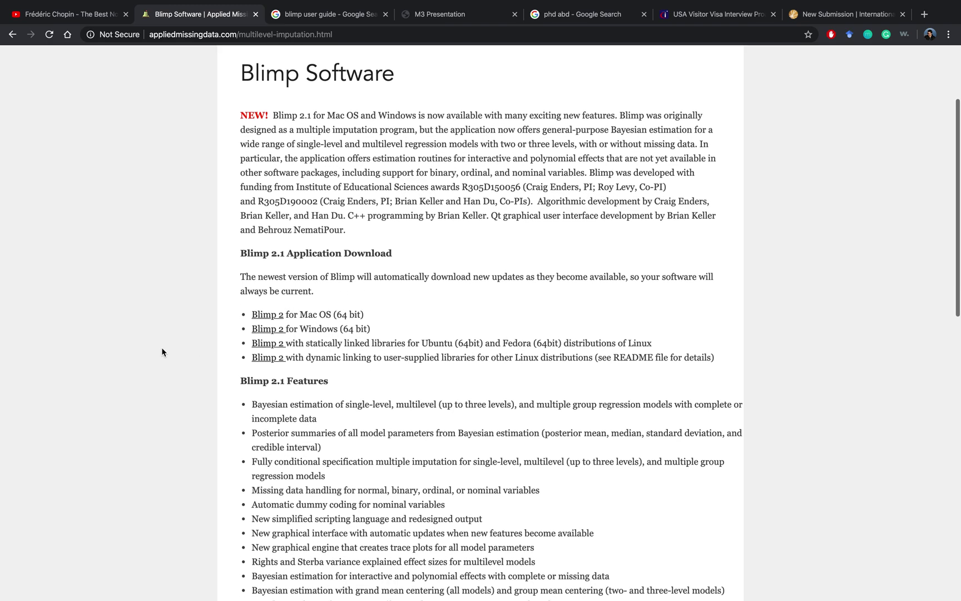
scroll(144, 421, "down", 3)
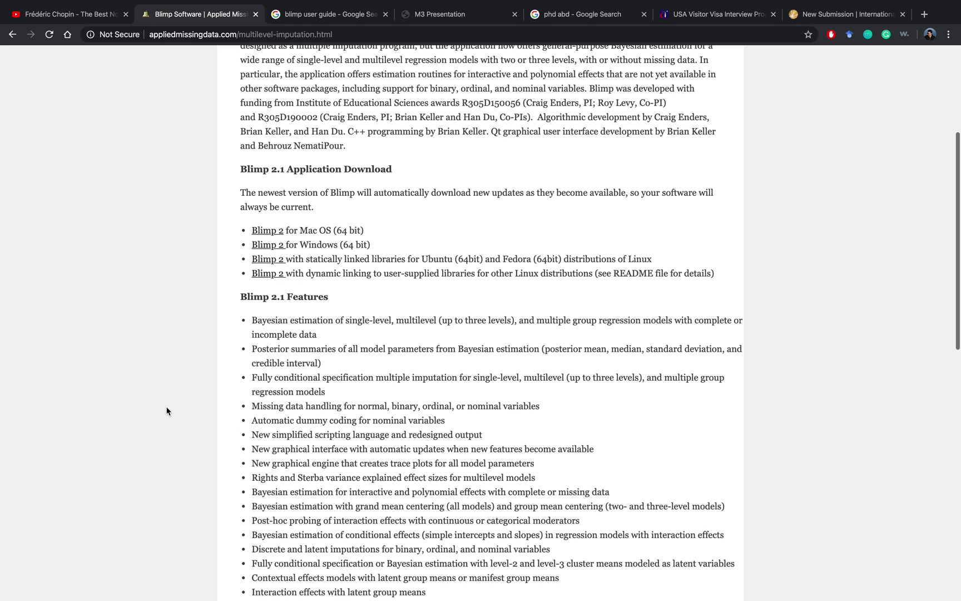
scroll(168, 407, "up", 2)
scroll(167, 410, "down", 10)
scroll(167, 411, "up", 10)
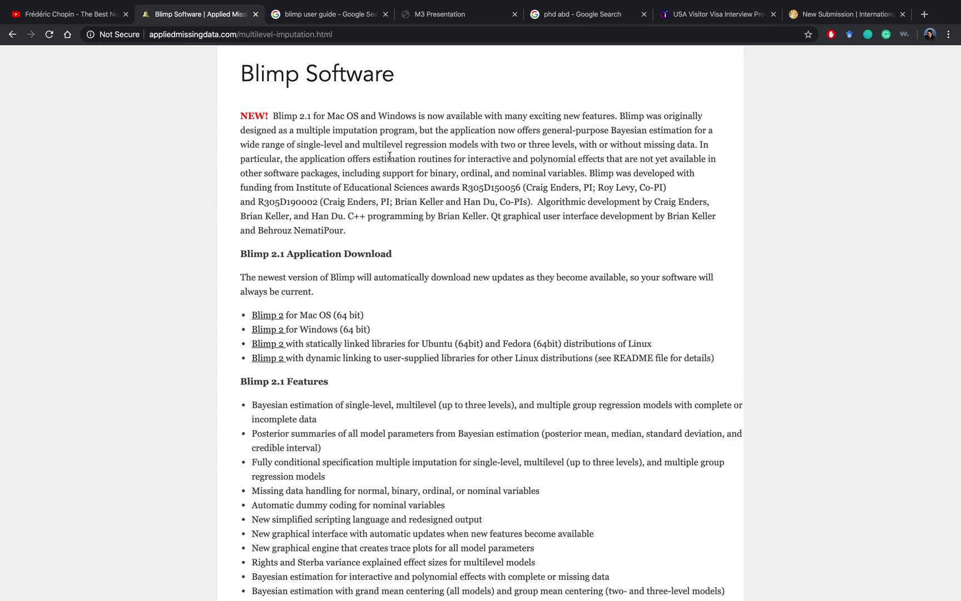
scroll(406, 204, "down", 3)
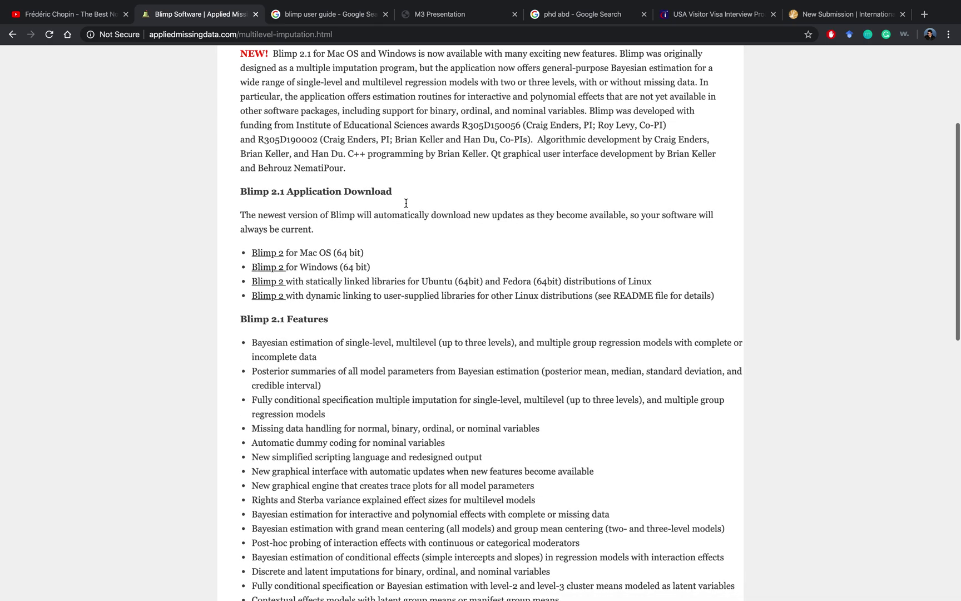
scroll(405, 205, "down", 5)
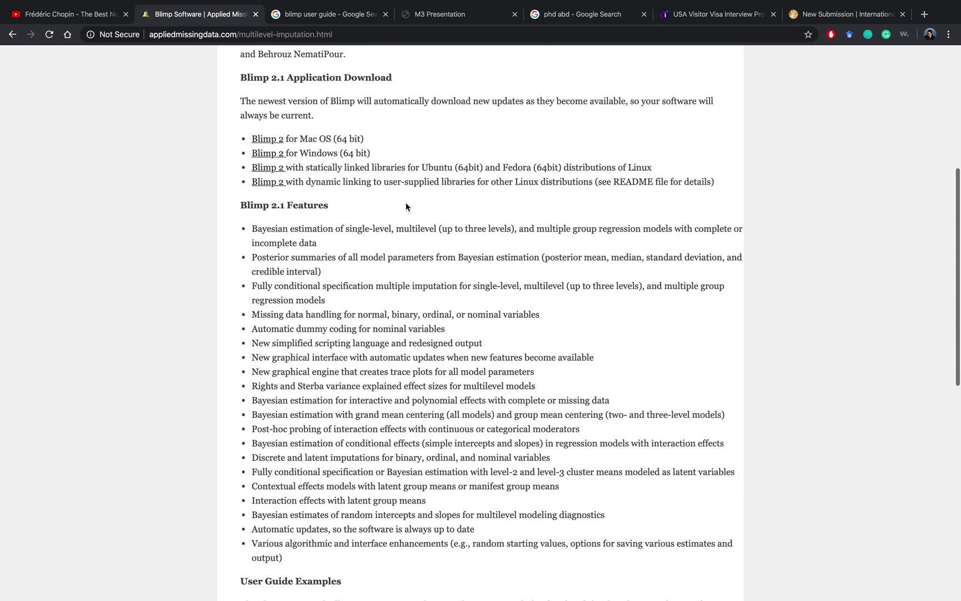
scroll(406, 207, "down", 5)
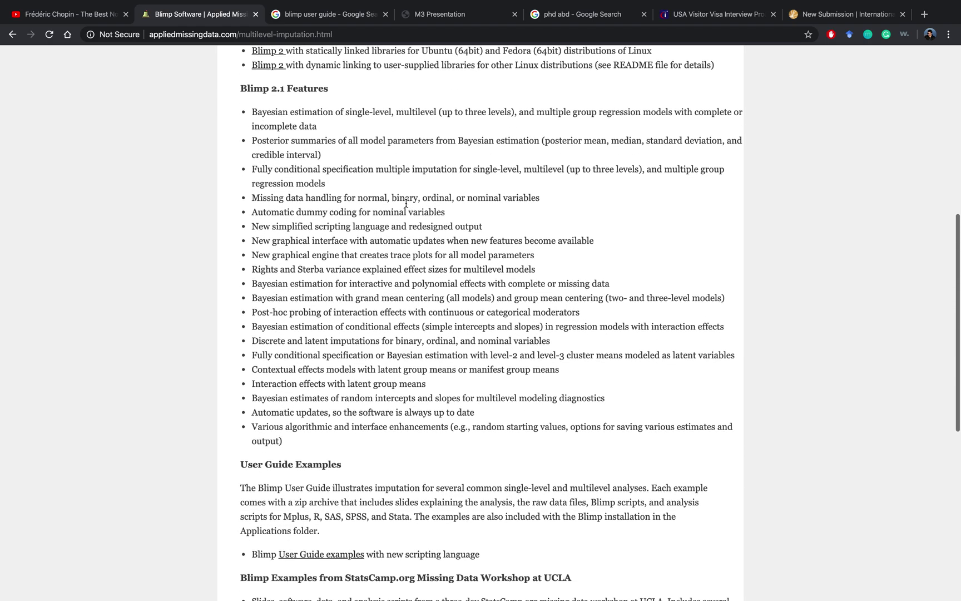
- Return to the 'blimp user guide' results and highlight the 2017 and 2019 guides' author lines
left_click(314, 15)
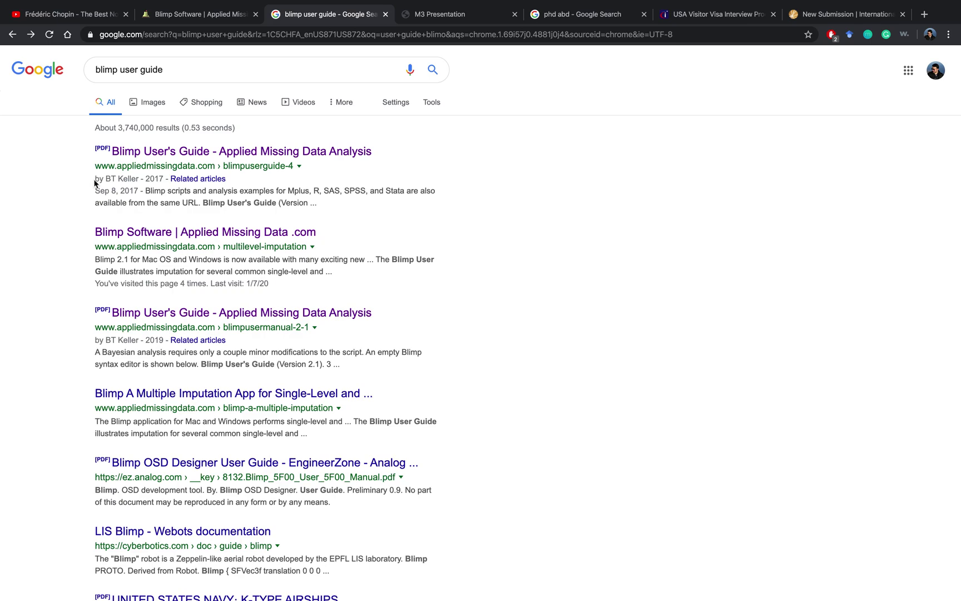
left_click_drag(96, 179, 163, 178)
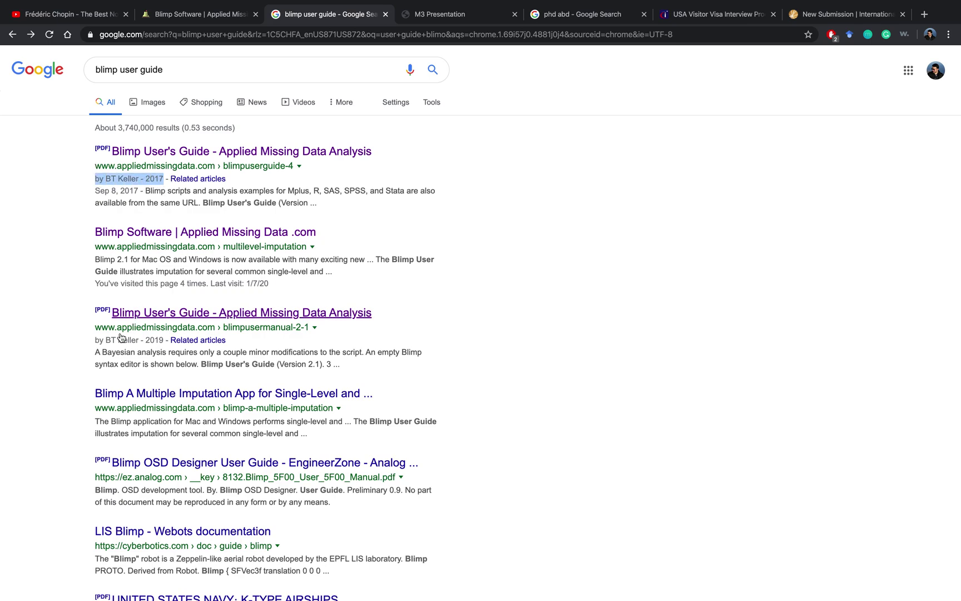
left_click_drag(96, 340, 163, 340)
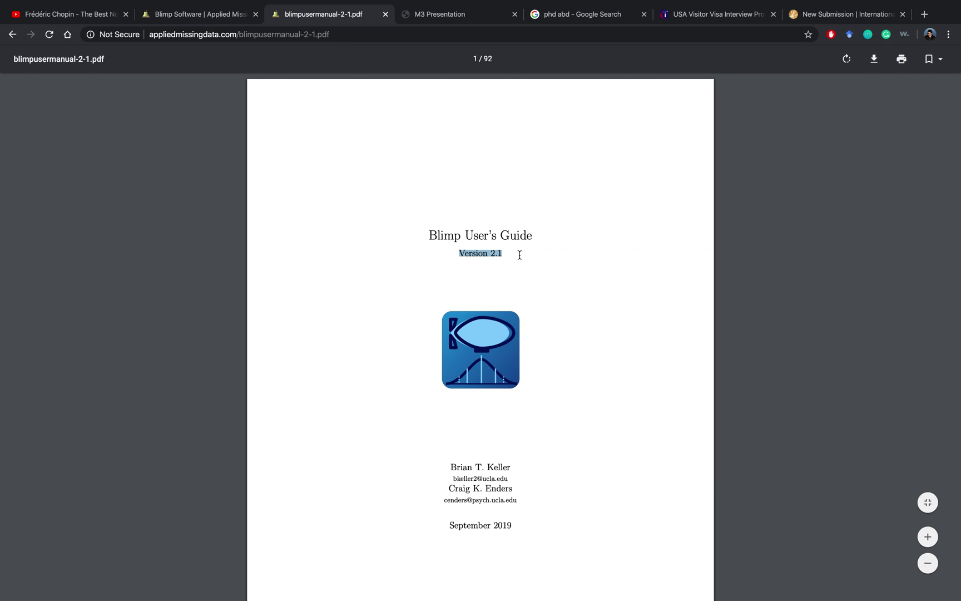
scroll(519, 254, "down", 1)
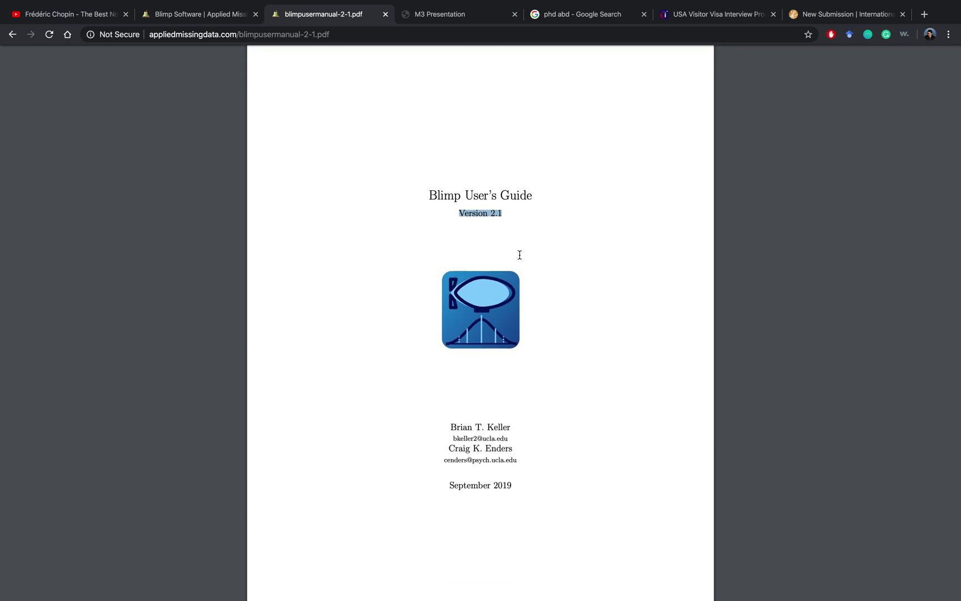
scroll(520, 254, "down", 3)
left_click_drag(449, 281, 519, 323)
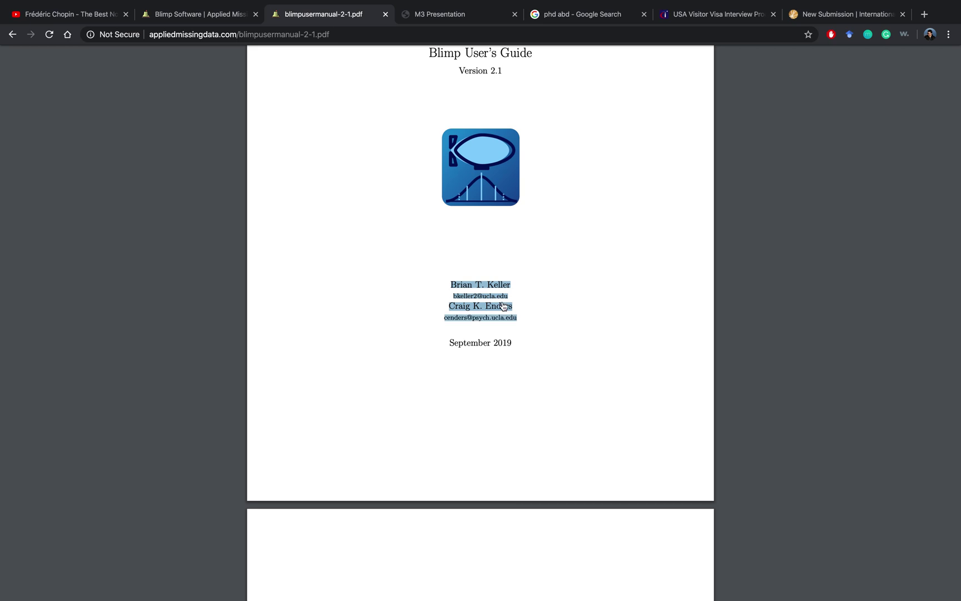
left_click(513, 318)
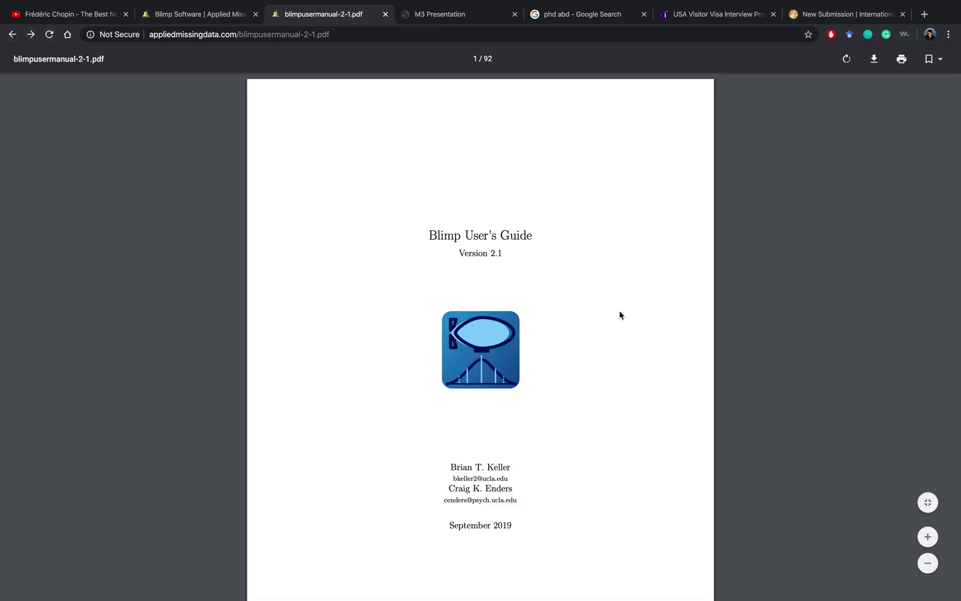
scroll(629, 315, "down", 1)
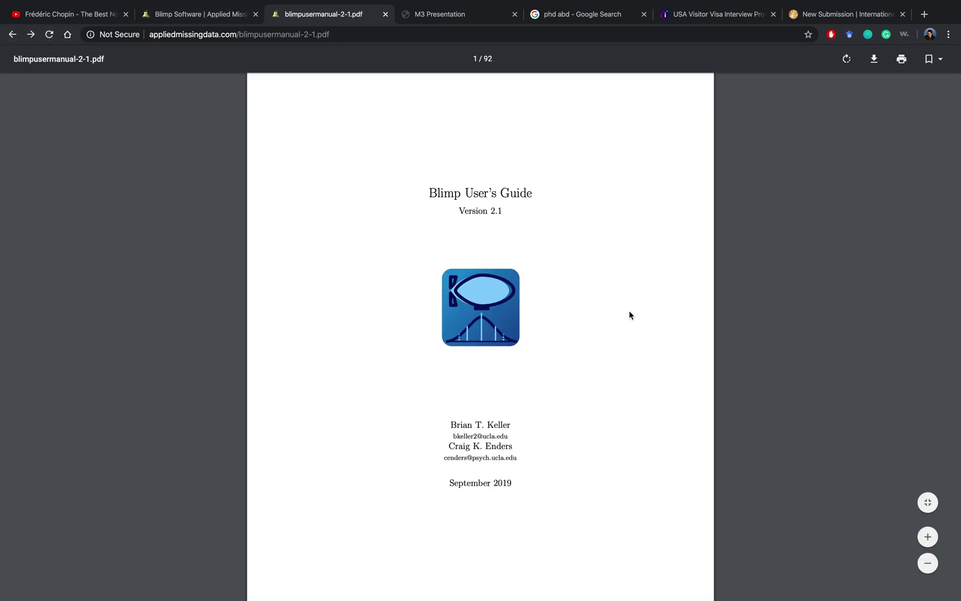
scroll(629, 315, "down", 2)
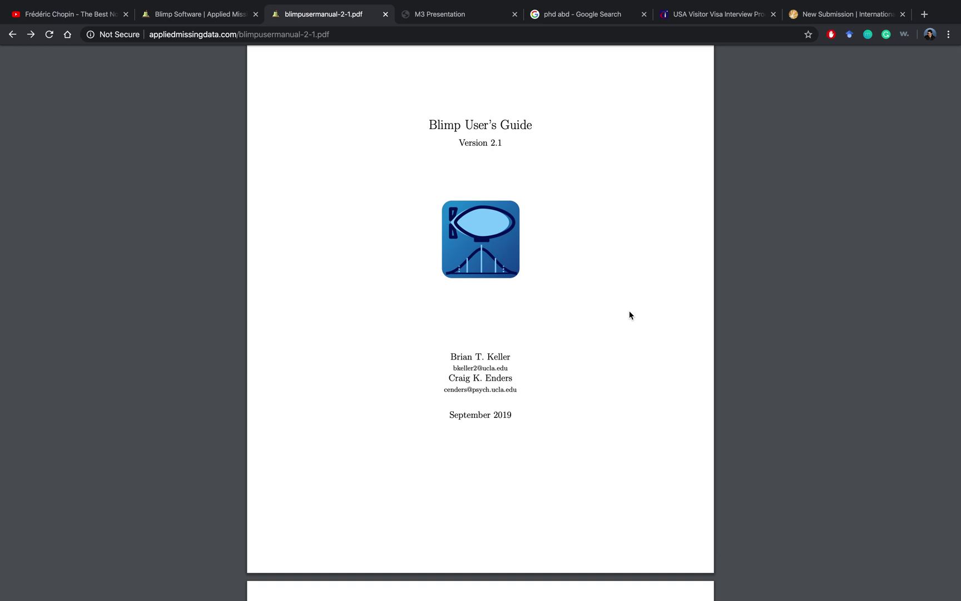
scroll(629, 315, "down", 1)
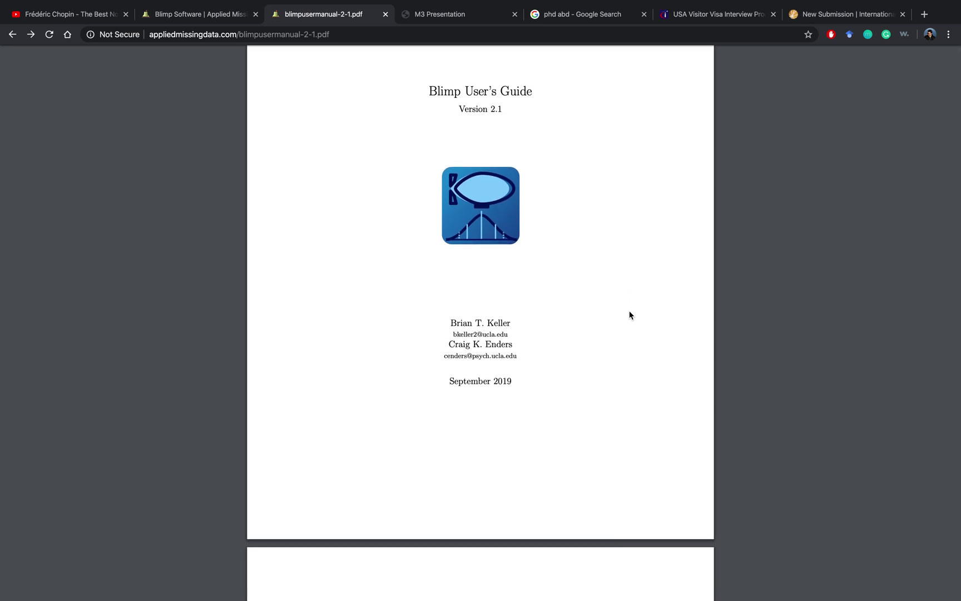
scroll(629, 315, "up", 3)
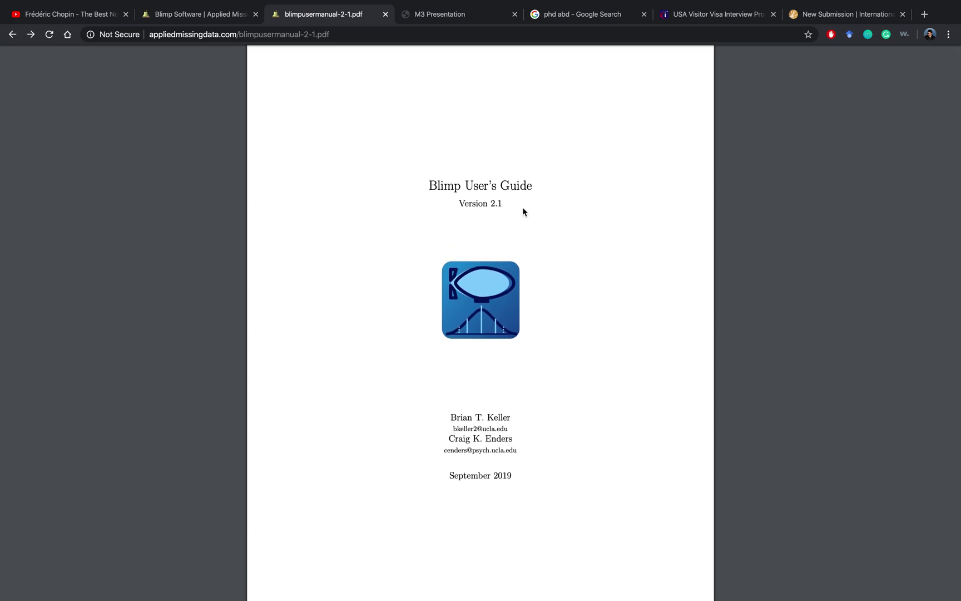
key("ctrl+Left")
key("ctrl+Left")
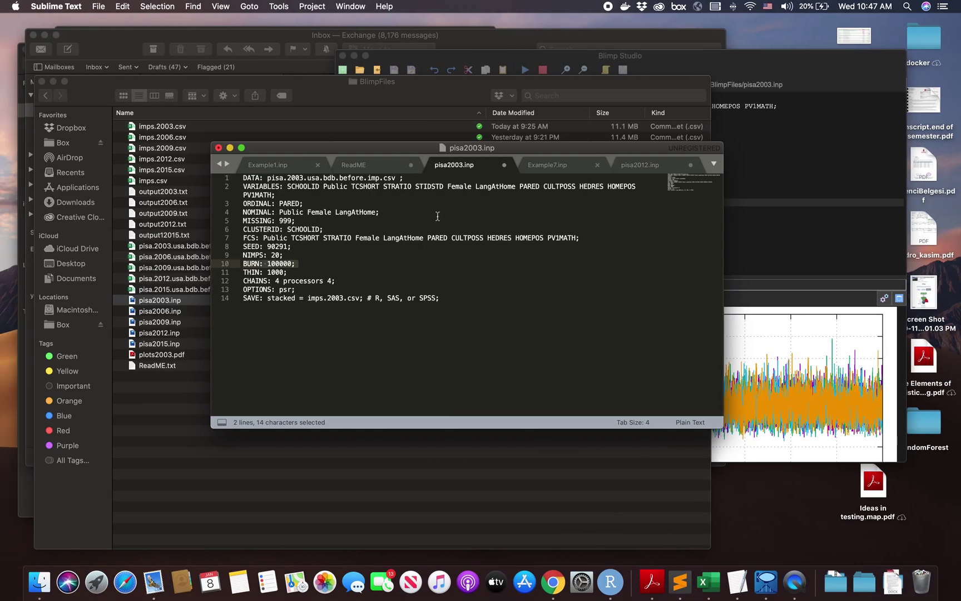
left_click(777, 132)
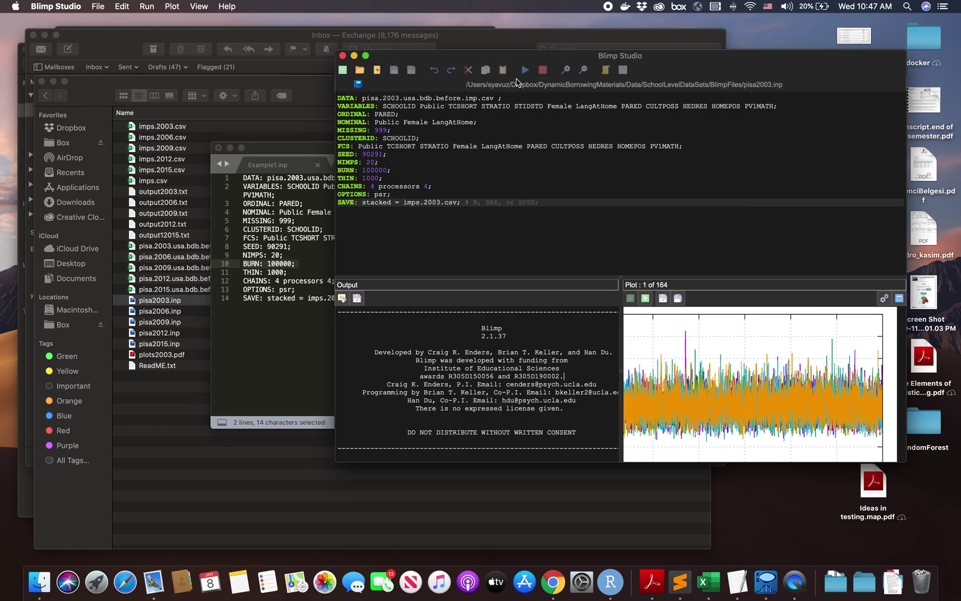
key("ctrl+Right")
key("ctrl+Right")
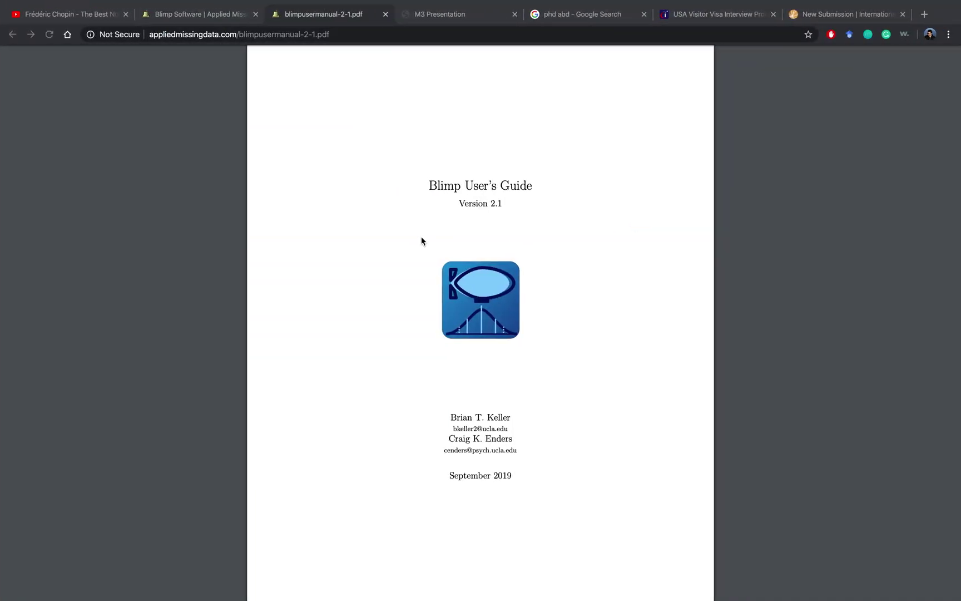
- Scroll the manual from New Features through the Quick Start Guide to page 8's BURN and SAVE explanation
scroll(421, 239, "down", 15)
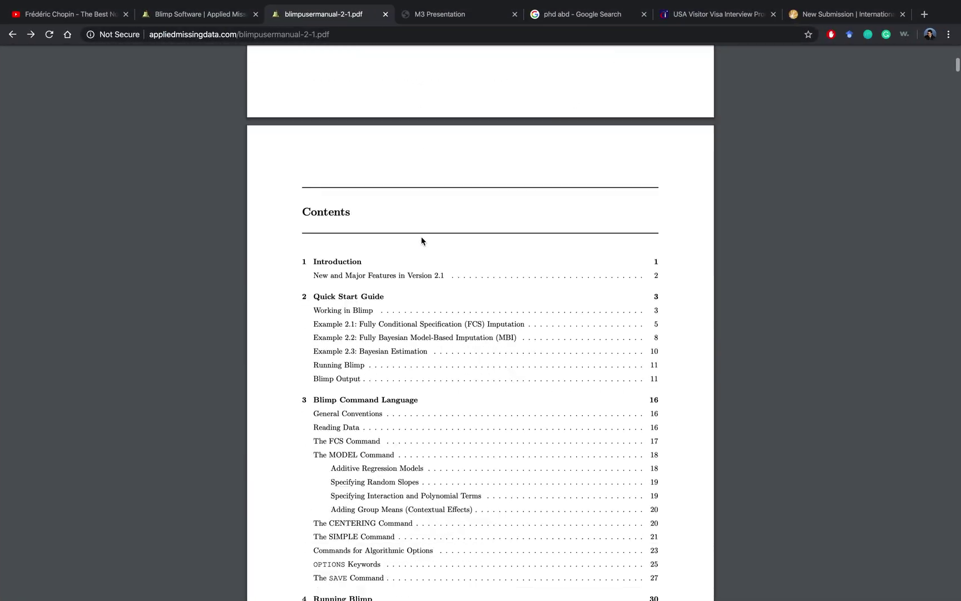
scroll(425, 256, "down", 15)
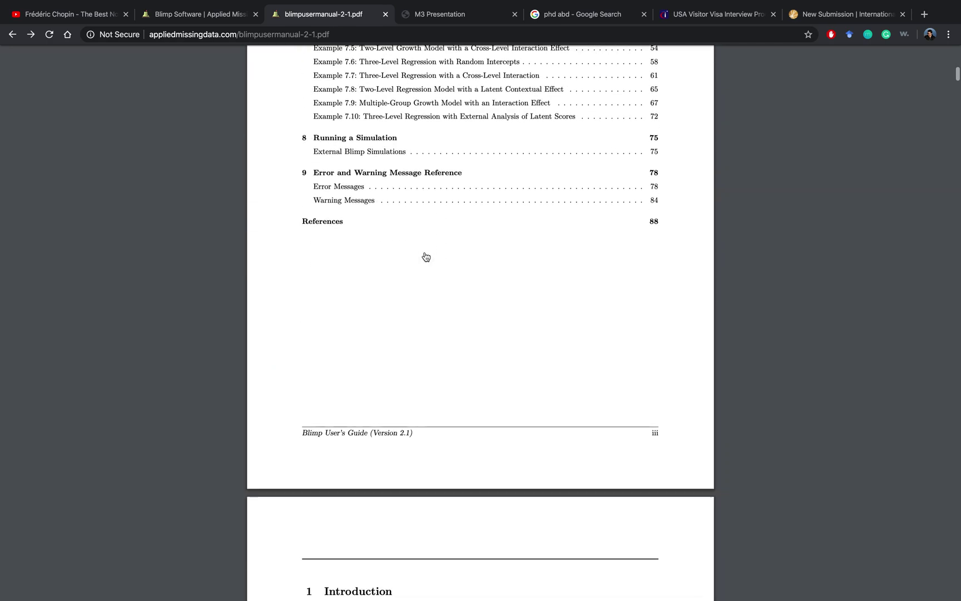
scroll(426, 256, "down", 5)
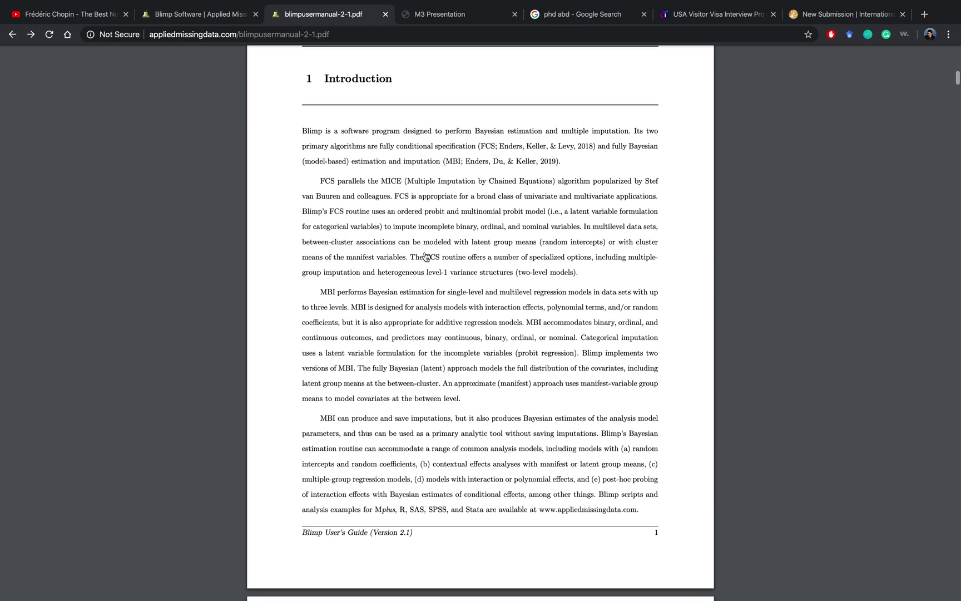
scroll(426, 256, "down", 13)
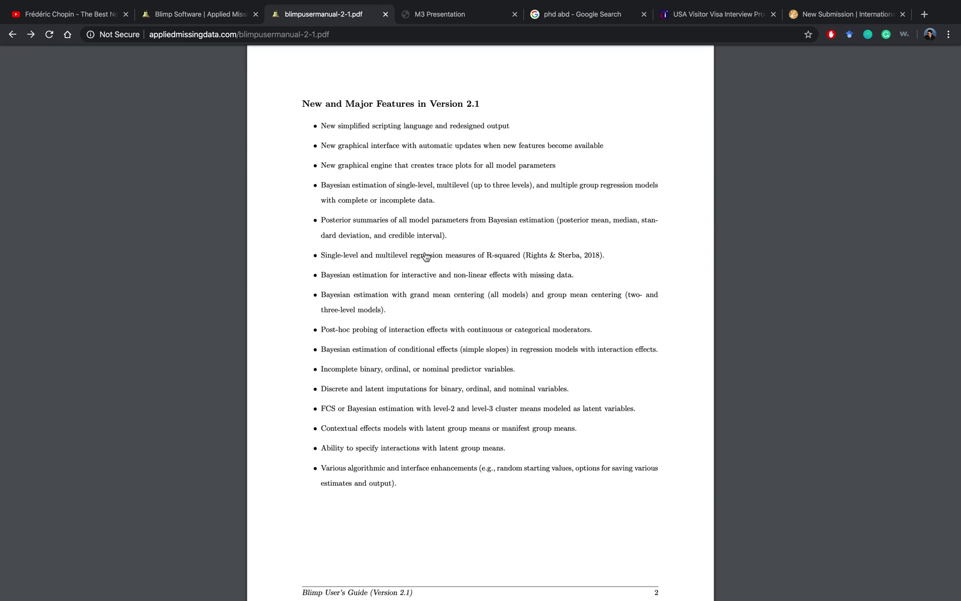
scroll(426, 257, "down", 15)
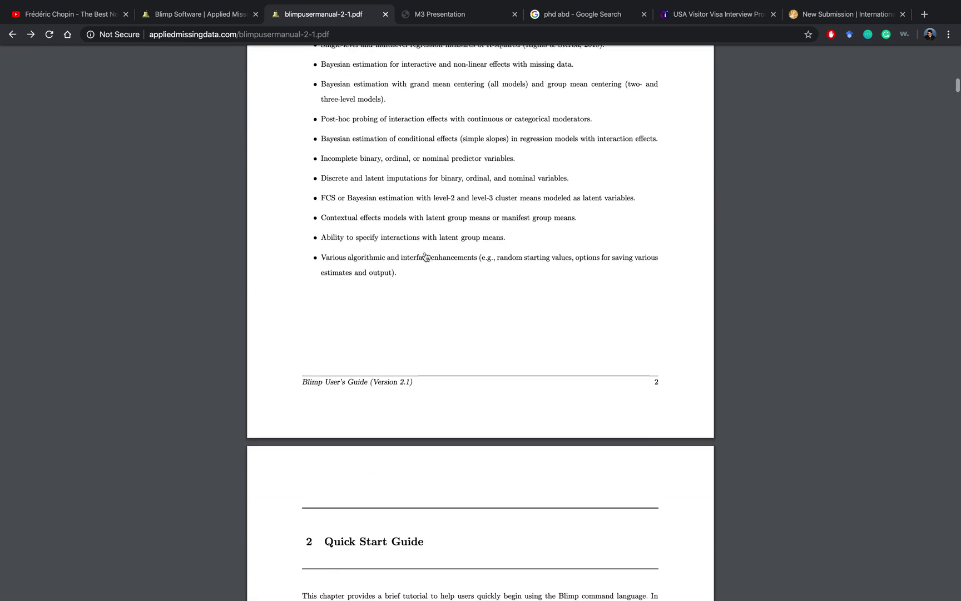
scroll(425, 257, "down", 13)
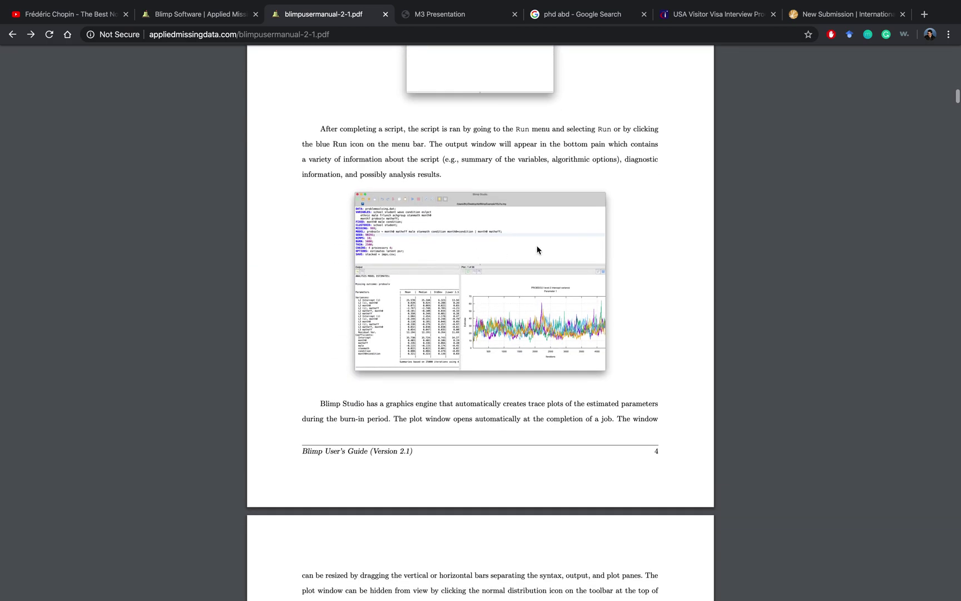
scroll(691, 273, "down", 9)
scroll(691, 272, "down", 13)
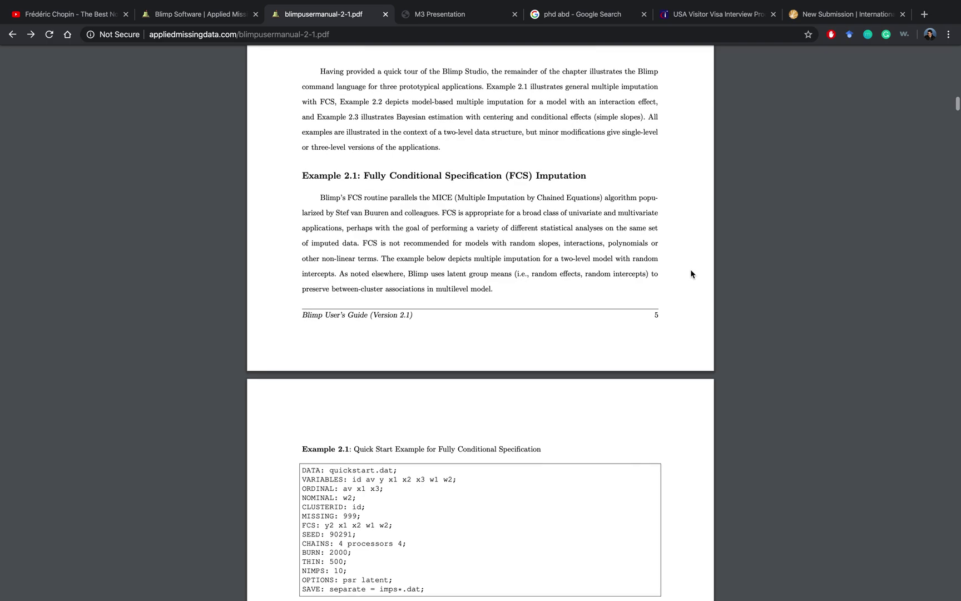
scroll(503, 190, "down", 1)
scroll(506, 193, "up", 1)
scroll(516, 214, "down", 4)
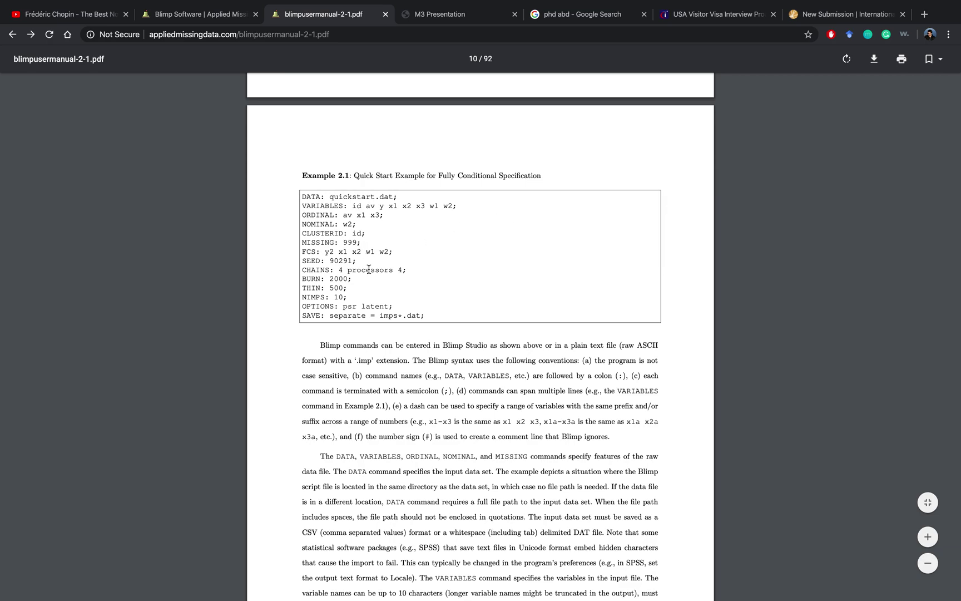
scroll(409, 299, "down", 8)
scroll(409, 300, "up", 7)
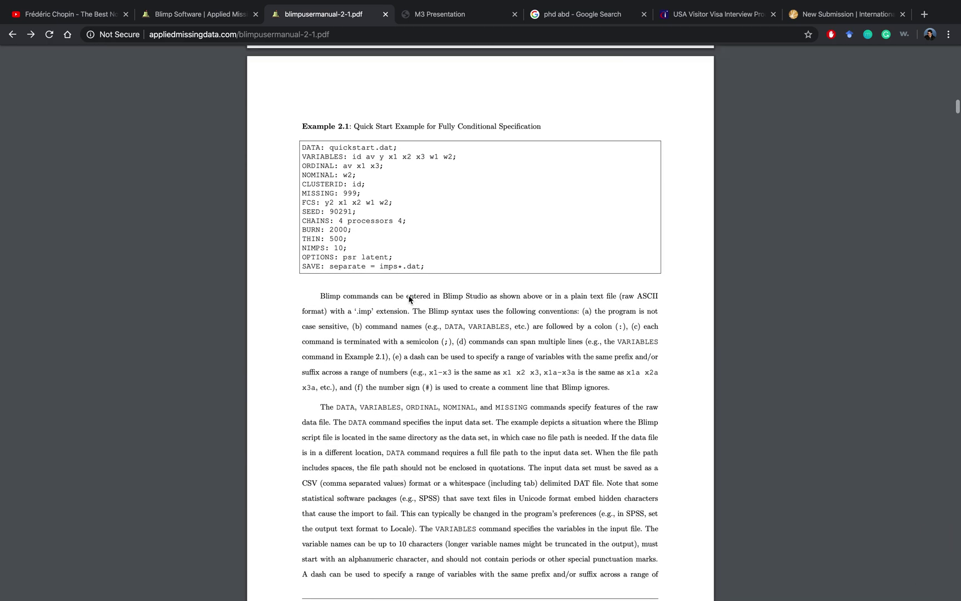
scroll(408, 295, "down", 11)
scroll(409, 295, "down", 2)
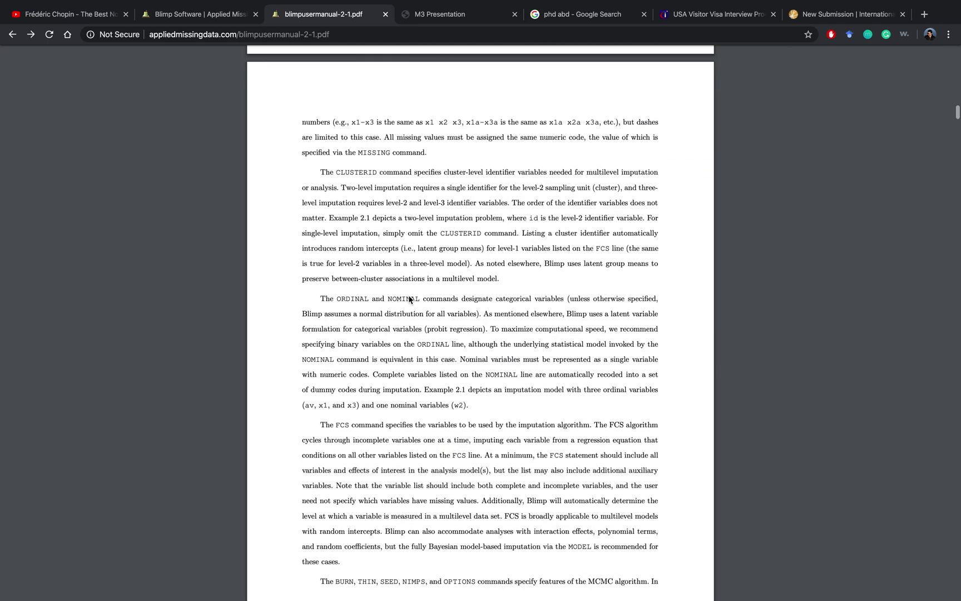
scroll(405, 230, "down", 2)
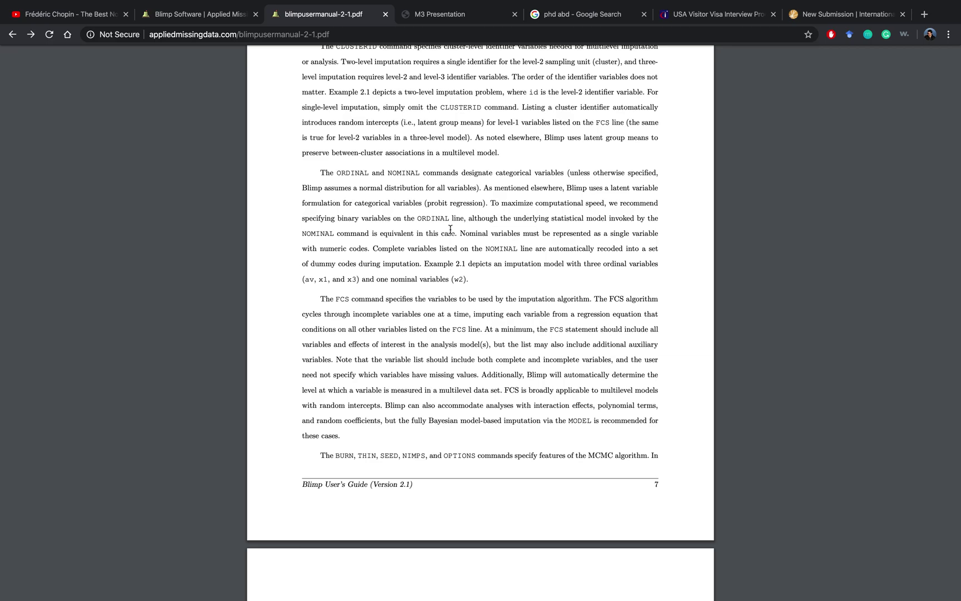
scroll(451, 229, "up", 1)
scroll(451, 229, "down", 1)
scroll(450, 230, "down", 4)
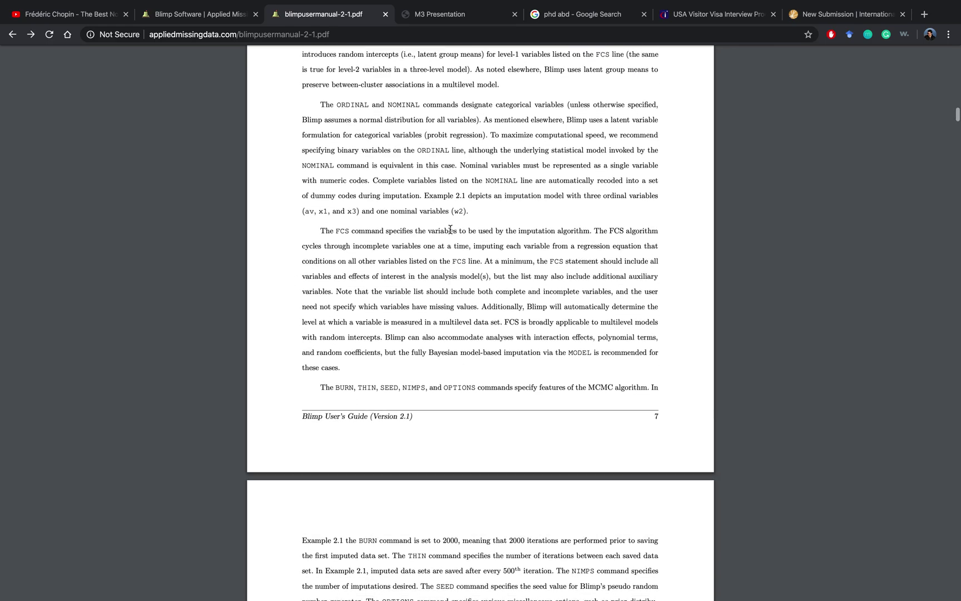
scroll(451, 229, "down", 4)
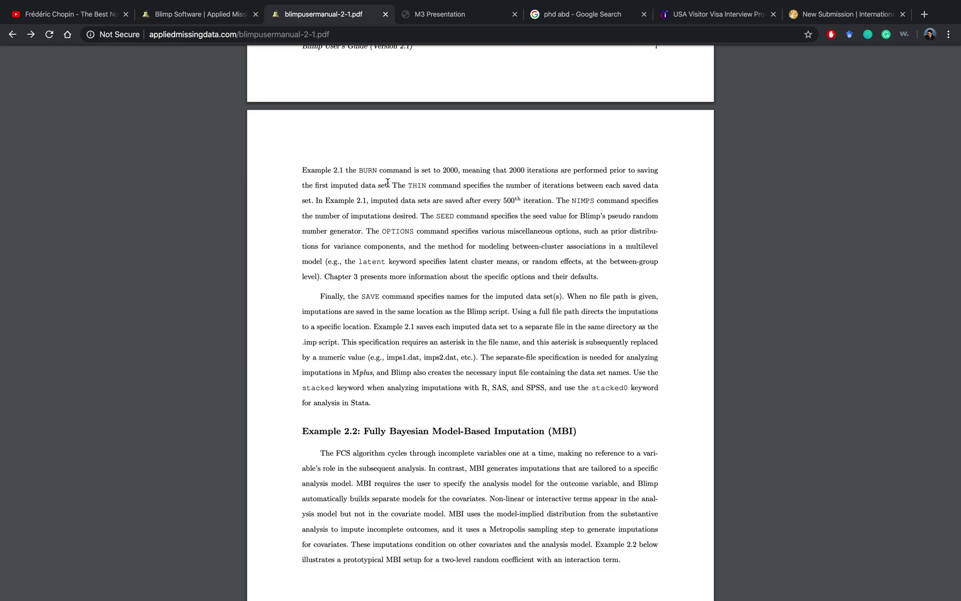
- Highlight the manual's BURN sentence and select BURN's value 100000 in pisa2003.inp
left_click_drag(390, 184, 300, 171)
key("ctrl+Left")
key("ctrl+Left")
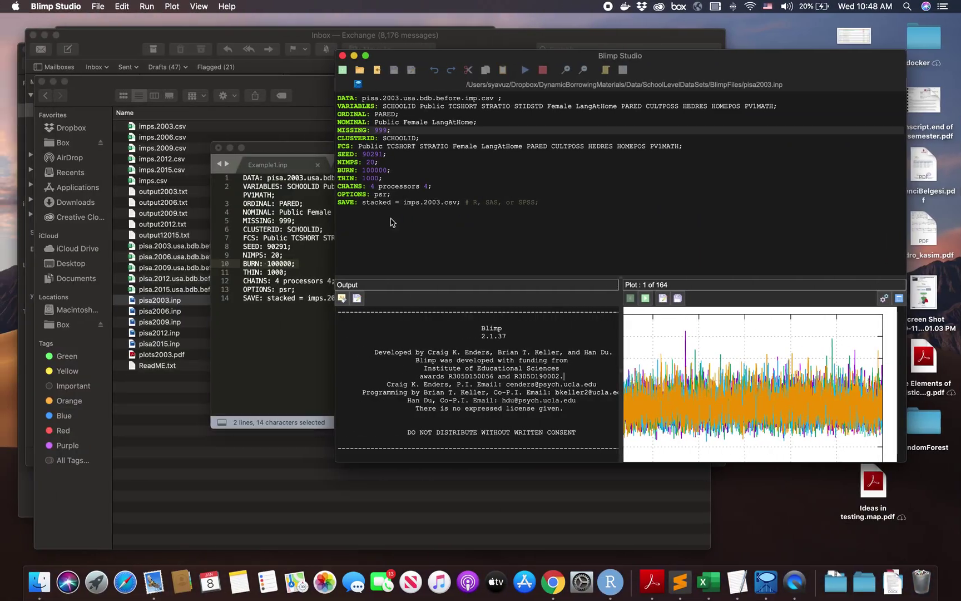
left_click(296, 272)
double_click(286, 264)
- Highlight the manual's THIN sentence, then return to the script editor
key("ctrl+Right")
key("ctrl+Right")
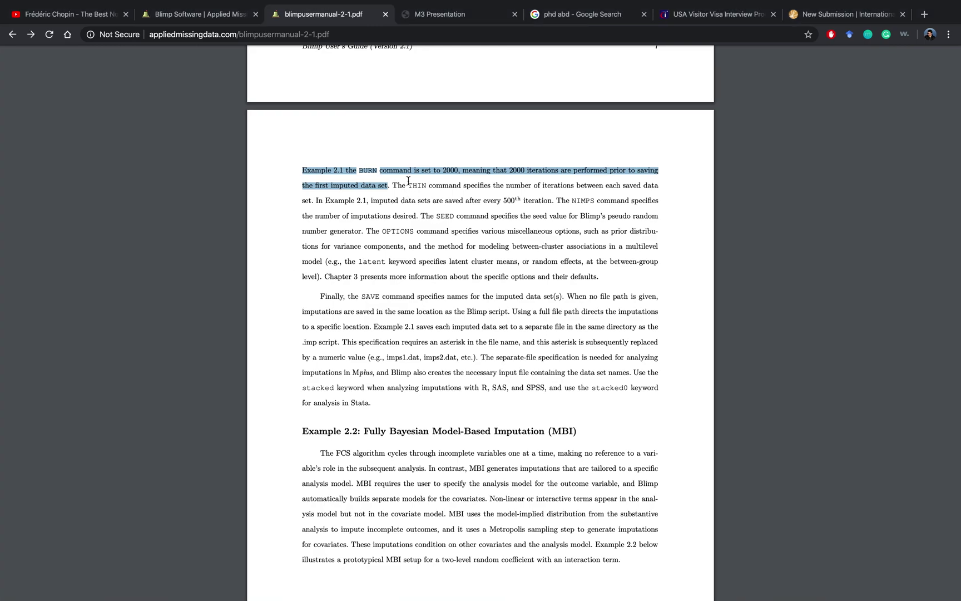
left_click_drag(428, 186, 314, 202)
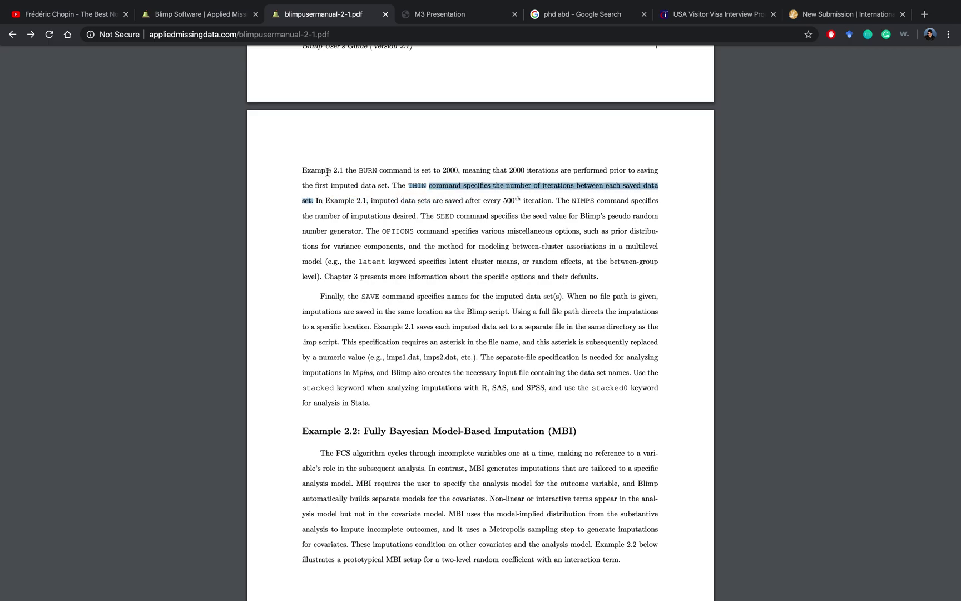
key("ctrl+Left")
key("ctrl+Left")
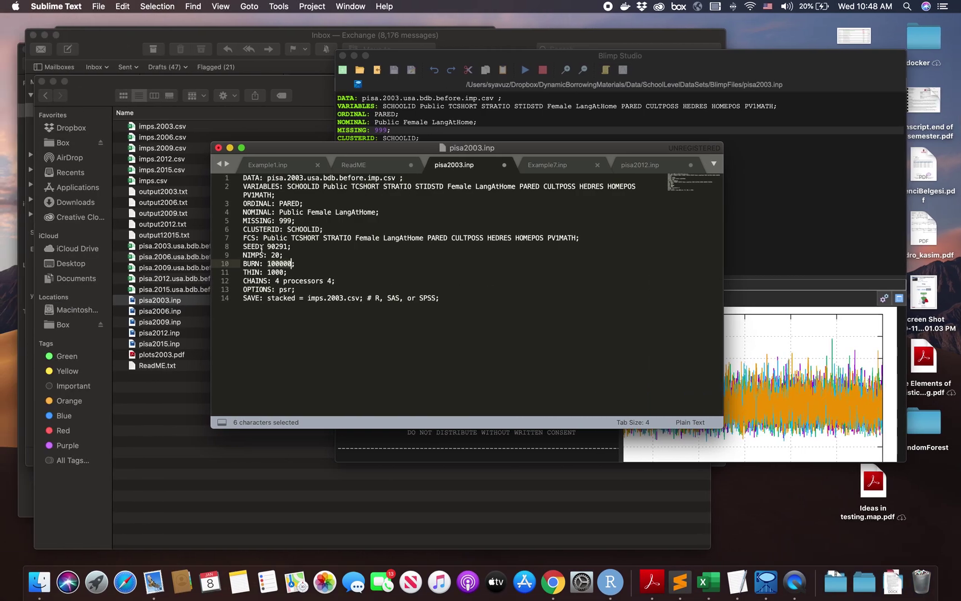
- Place the cursor on the THIN: 1000 line in pisa2003.inp, then return to the manual
left_click(259, 275)
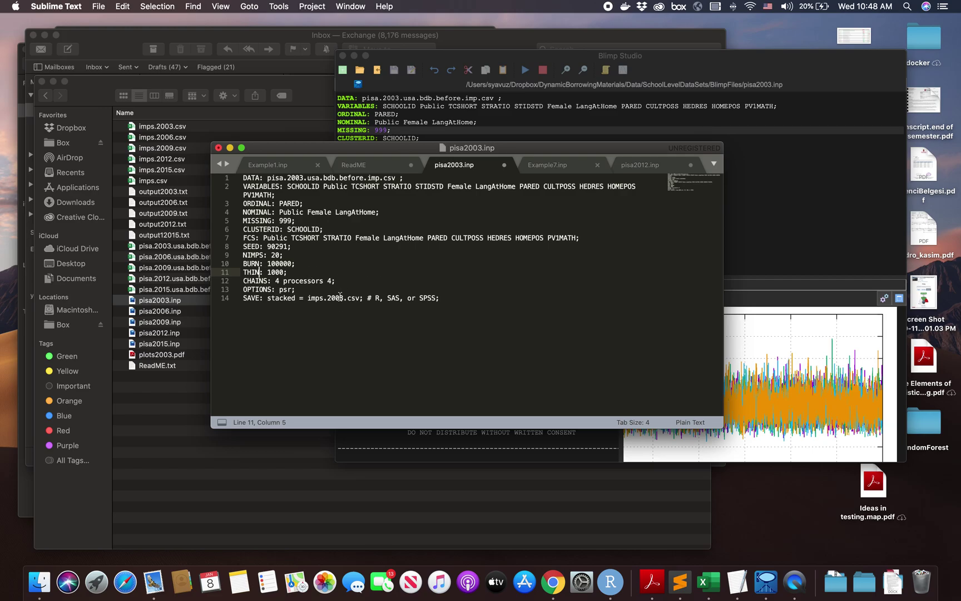
key("ctrl+Right")
key("ctrl+Right")
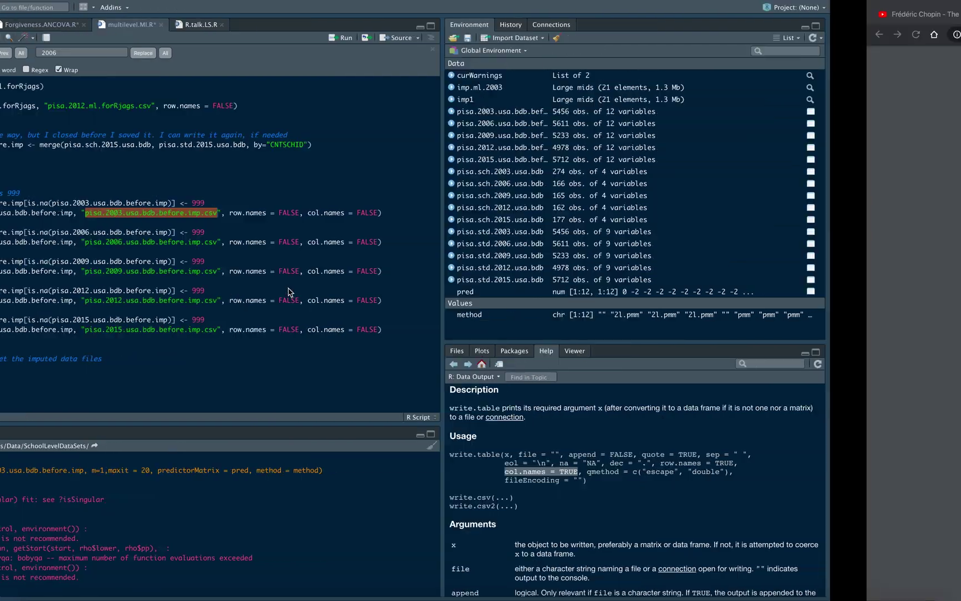
- Scroll to Example 2.2's model-based imputation script and select 'latent' in its OPTIONS line
scroll(387, 339, "down", 1)
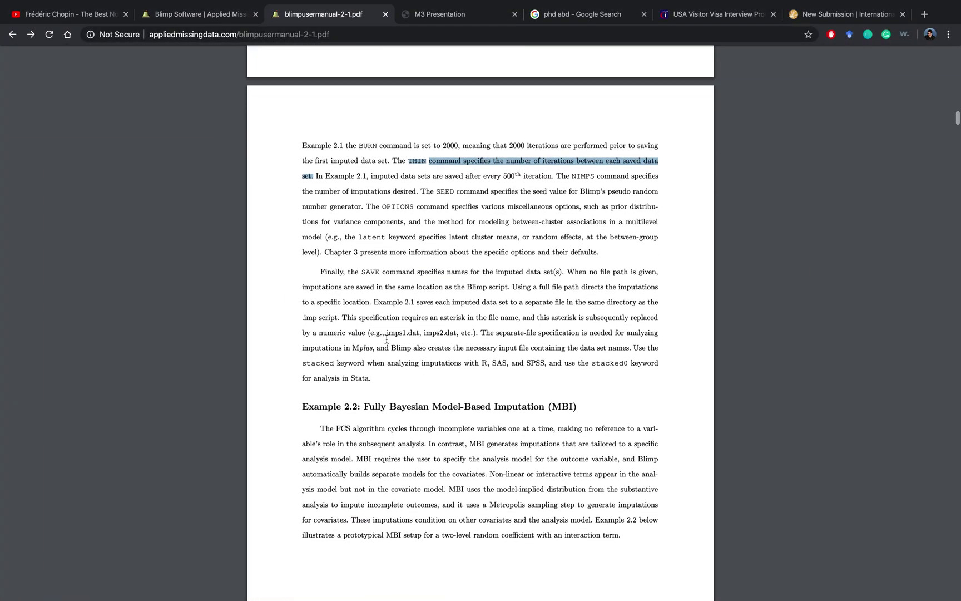
scroll(424, 372, "down", 1)
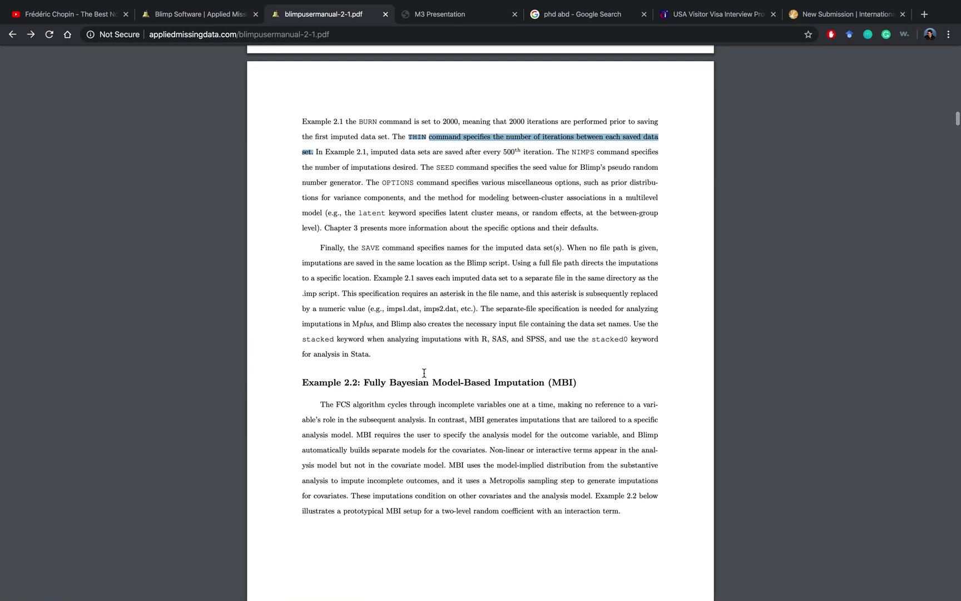
scroll(424, 373, "down", 1)
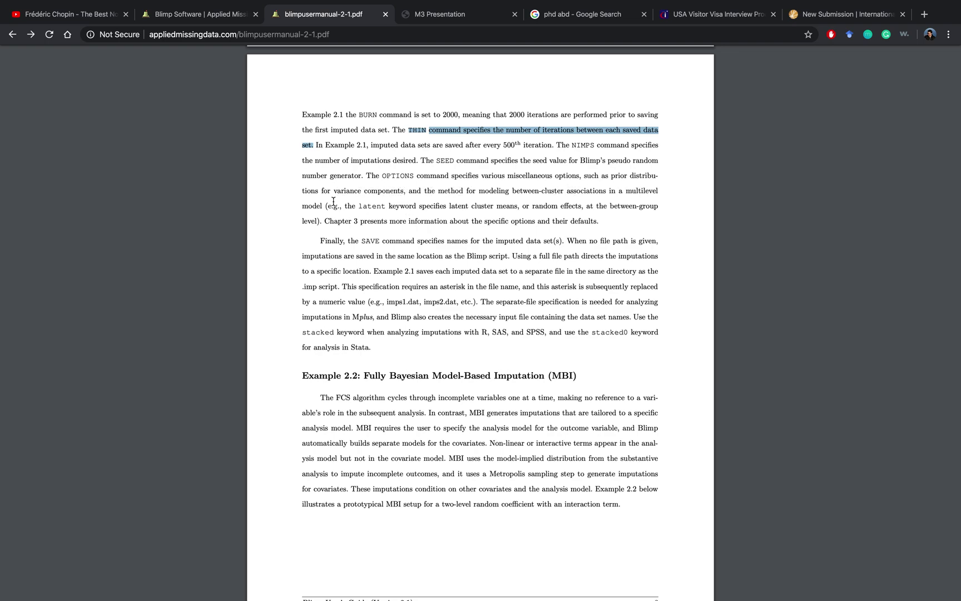
scroll(520, 227, "down", 2)
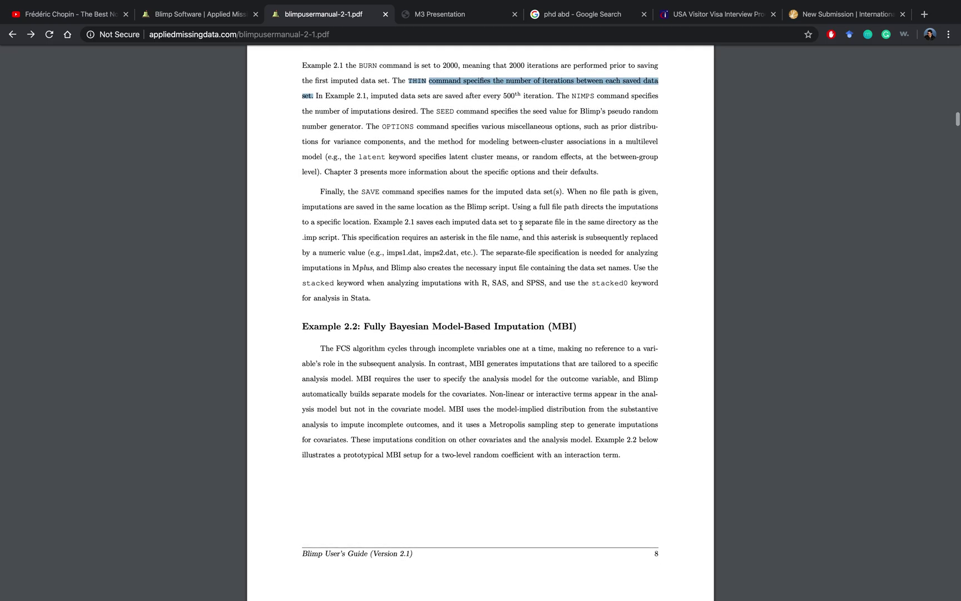
scroll(520, 227, "down", 14)
scroll(520, 226, "up", 6)
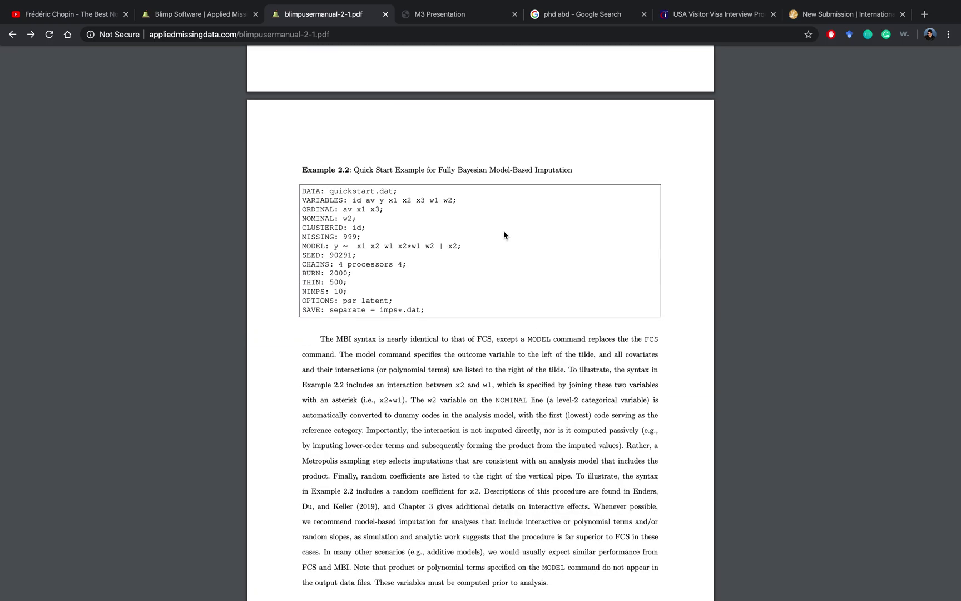
scroll(504, 234, "down", 1)
double_click(385, 296)
left_click(499, 278)
scroll(499, 279, "down", 5)
key("ctrl+Left")
key("ctrl+Left")
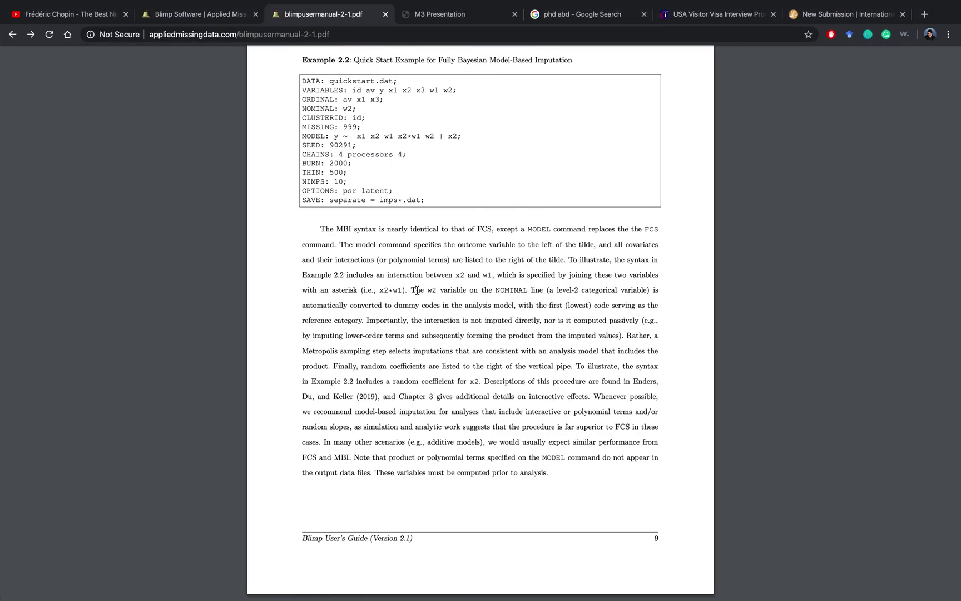
- Scroll through pisa2003.inp's settings, then bring the Blimp Studio window with its trace plot forward
scroll(417, 290, "down", 1)
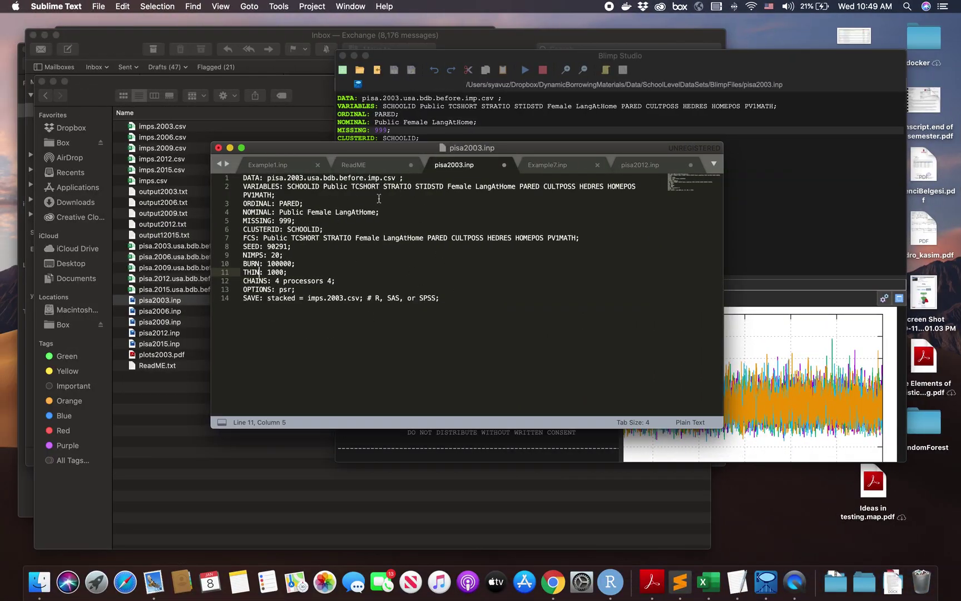
left_click(589, 109)
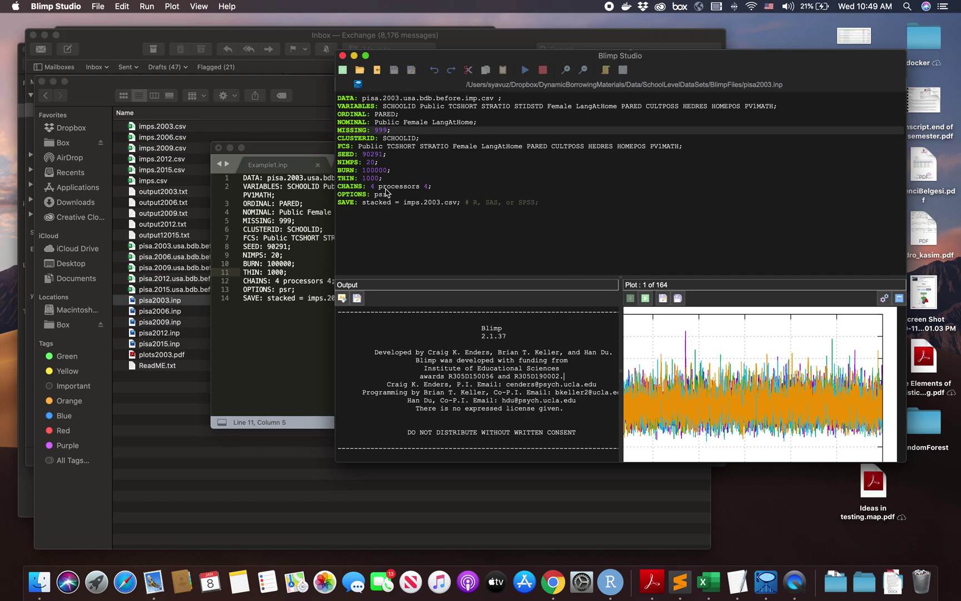
left_click(380, 172)
left_click_drag(374, 170, 388, 170)
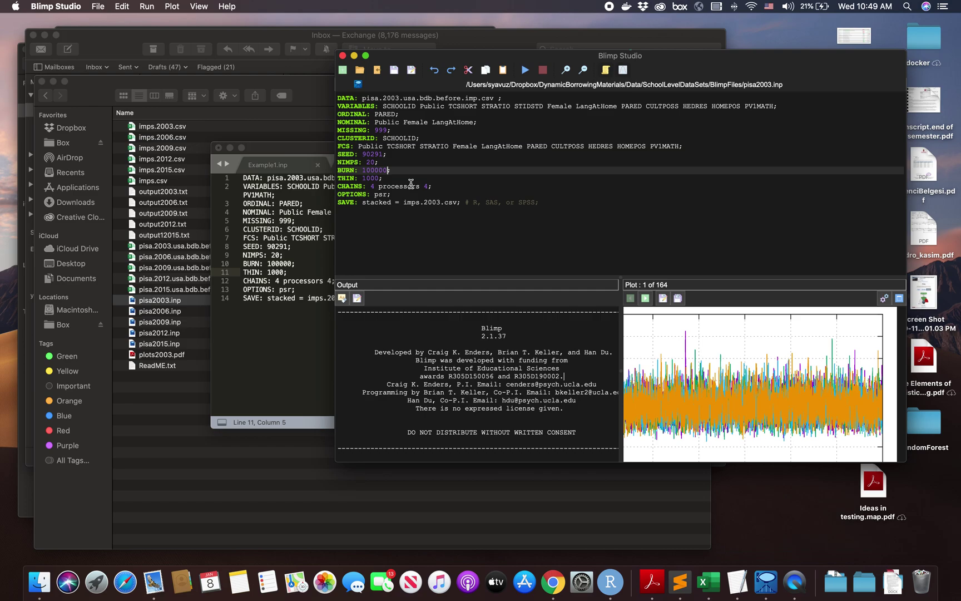
scroll(477, 362, "down", 5)
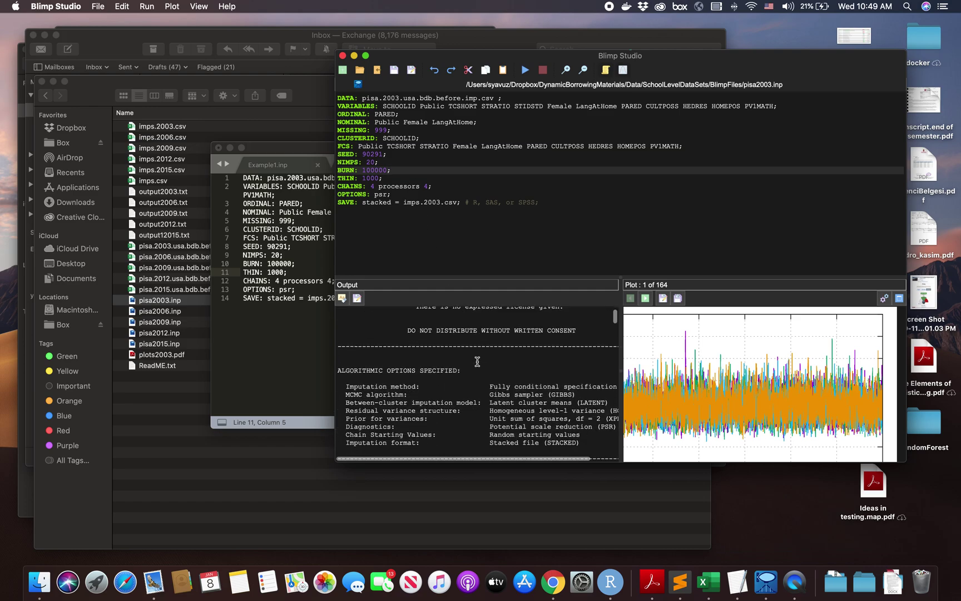
scroll(477, 361, "down", 3)
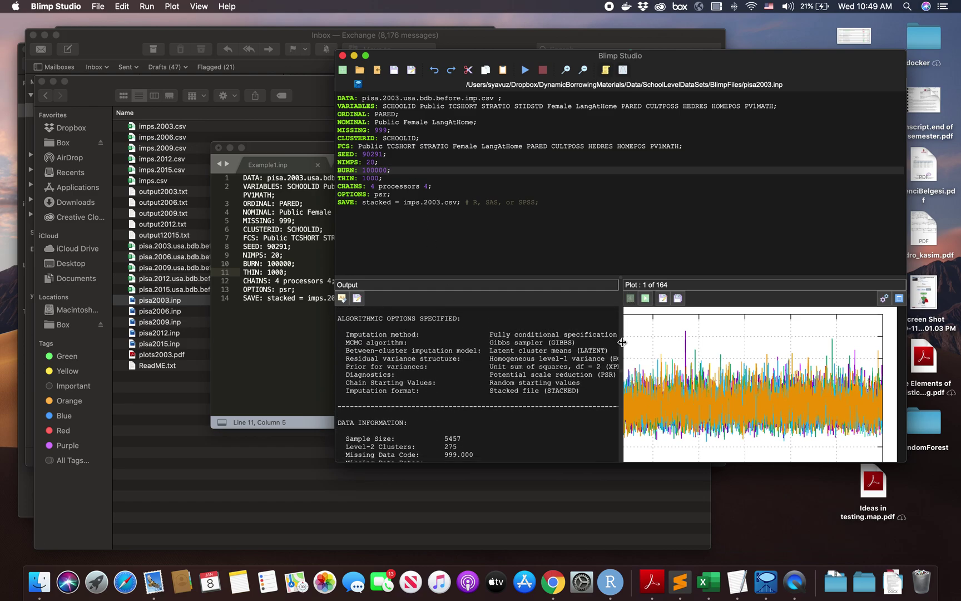
left_click_drag(622, 342, 769, 339)
scroll(654, 342, "down", 4)
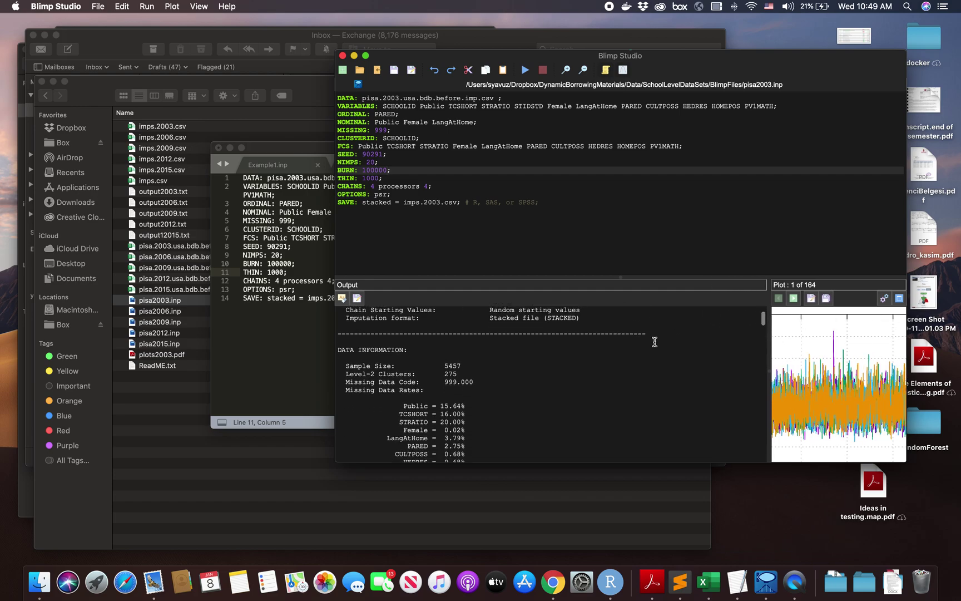
scroll(655, 342, "down", 3)
scroll(655, 342, "up", 2)
scroll(654, 342, "down", 2)
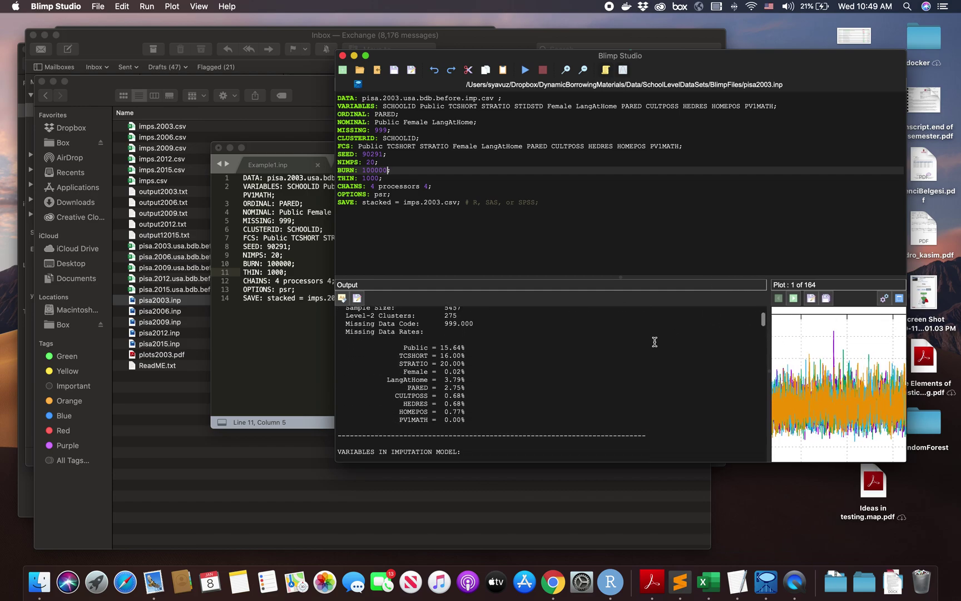
scroll(575, 355, "down", 2)
scroll(575, 356, "up", 4)
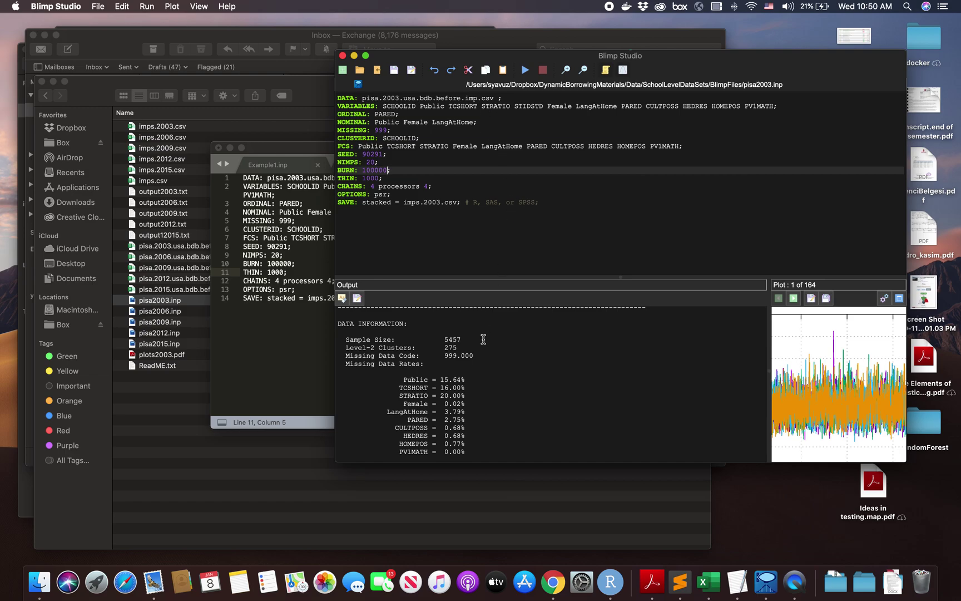
left_click_drag(444, 340, 461, 341)
left_click_drag(460, 348, 440, 347)
left_click(515, 356)
left_click_drag(363, 170, 393, 170)
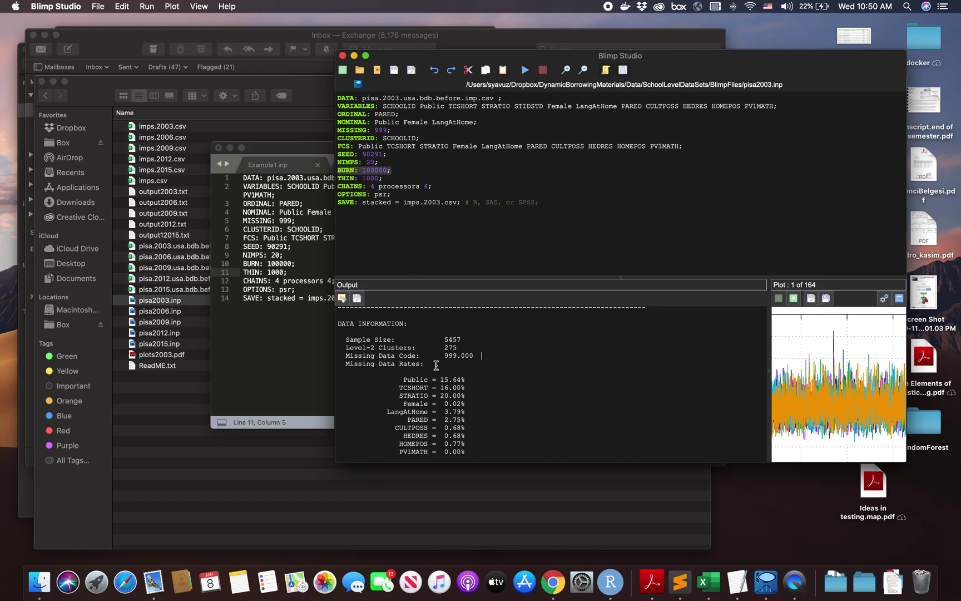
scroll(436, 365, "down", 5)
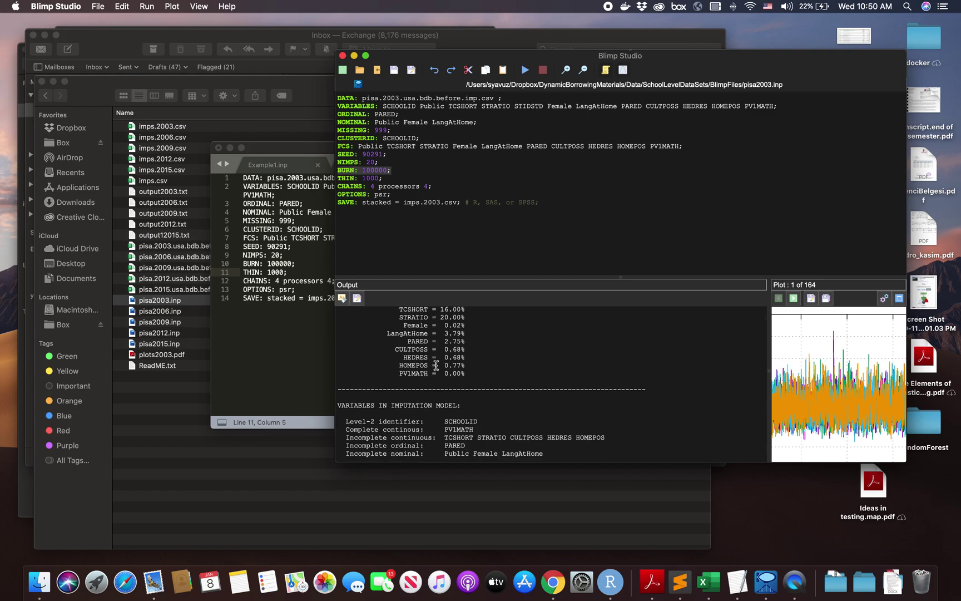
- Review the chain history, marking where burn-in completed and selecting the 100000 burn-in value
scroll(436, 365, "down", 10)
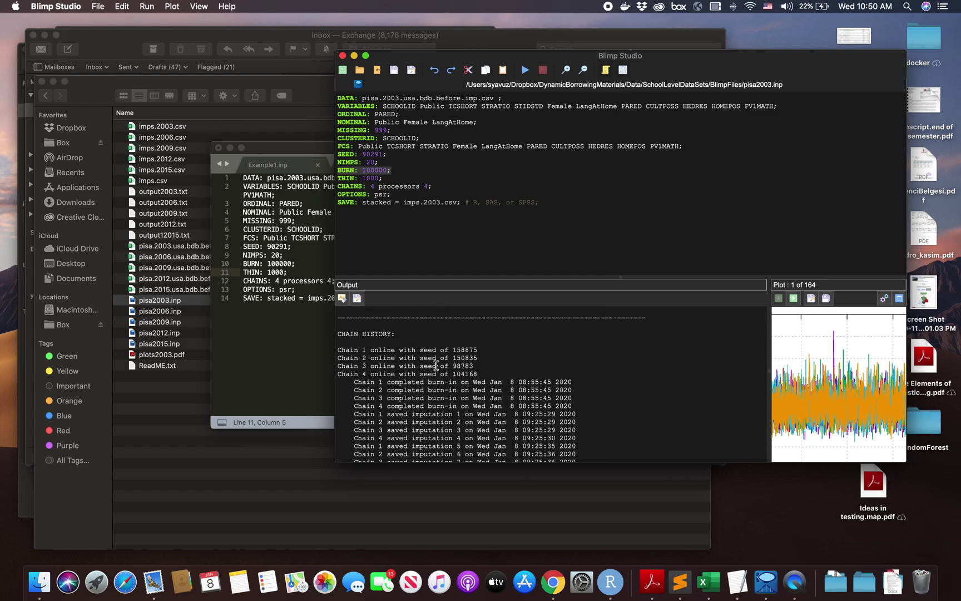
scroll(481, 350, "down", 4)
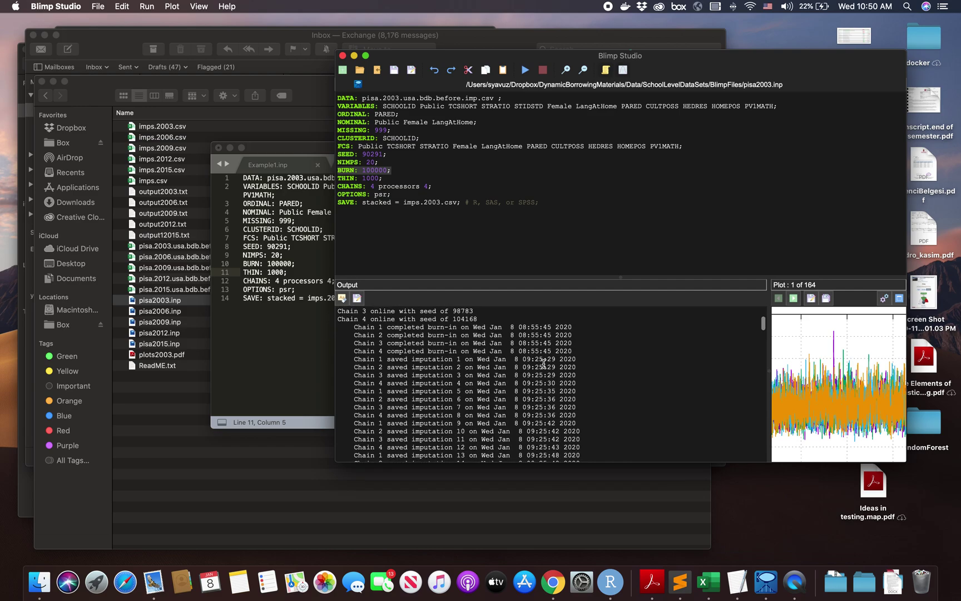
scroll(492, 324, "up", 5)
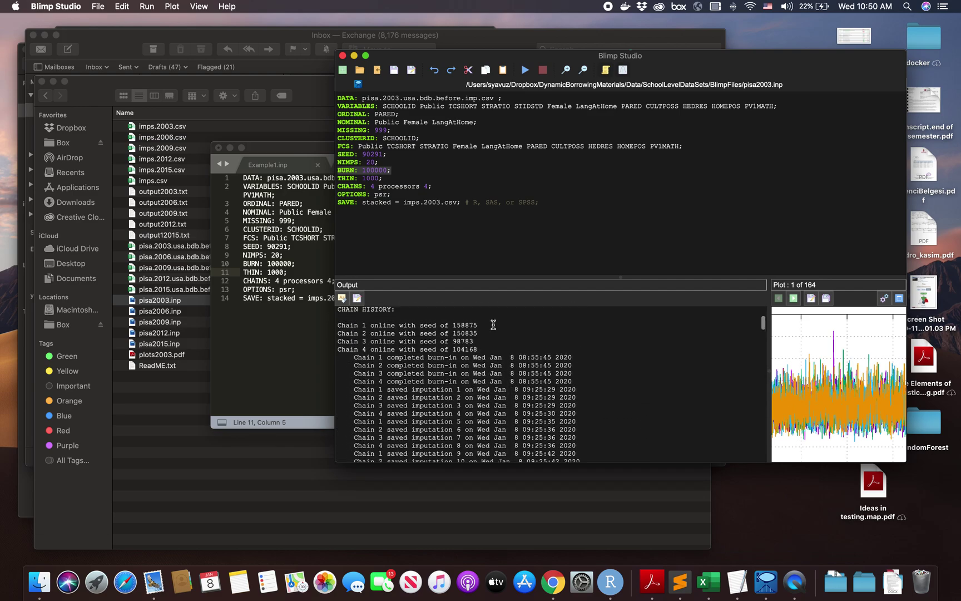
mouse_move(510, 357)
left_mouse_down()
mouse_move(543, 359)
mouse_move(564, 397)
mouse_move(598, 399)
left_mouse_up()
left_click(598, 398)
scroll(598, 398, "down", 10)
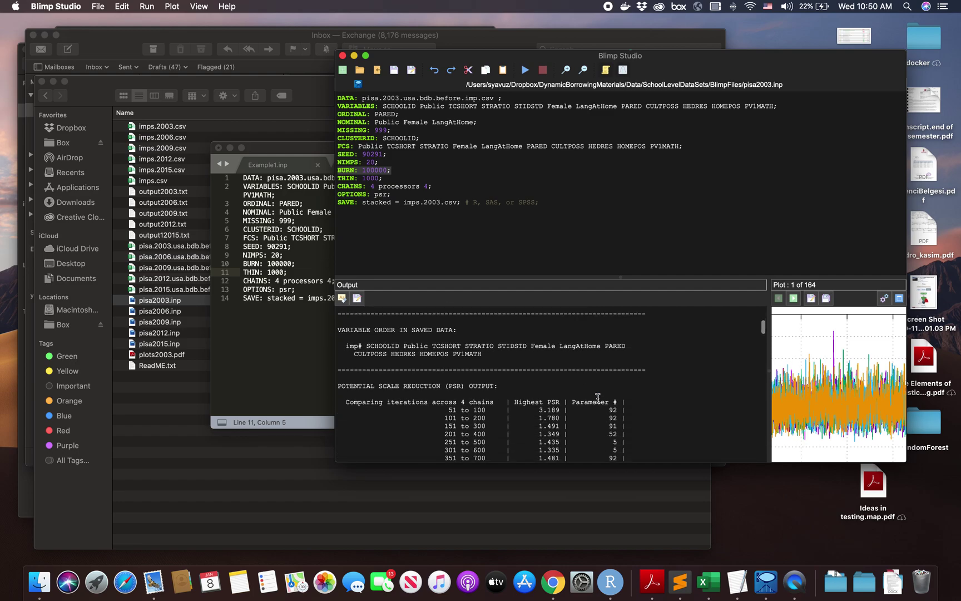
double_click(372, 169)
- Move down the PSR table to where the highest PSR falls to about 1.021 by iterations 5851-11700
scroll(490, 401, "down", 2)
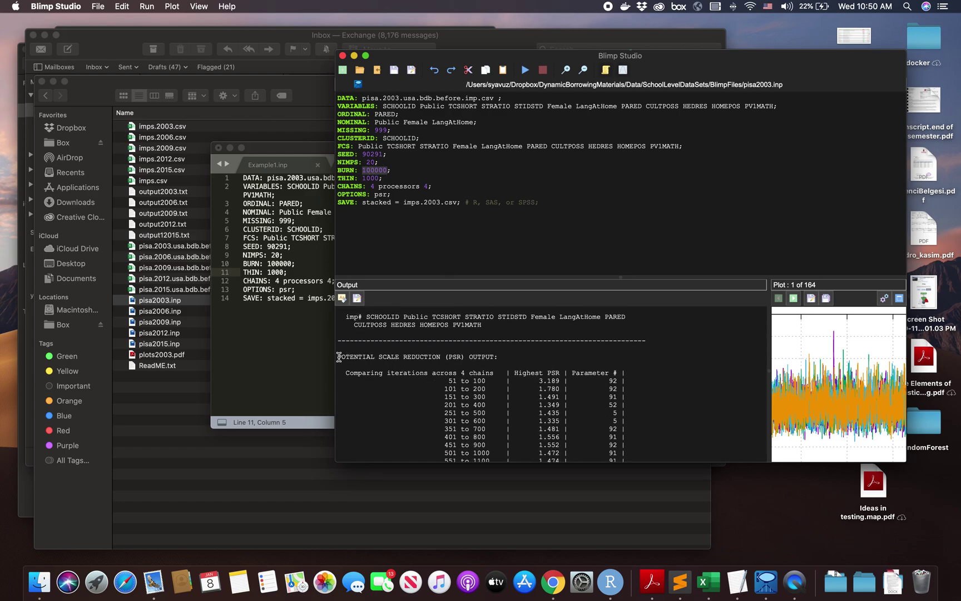
left_click_drag(338, 356, 493, 353)
scroll(500, 351, "down", 5)
scroll(518, 349, "down", 1)
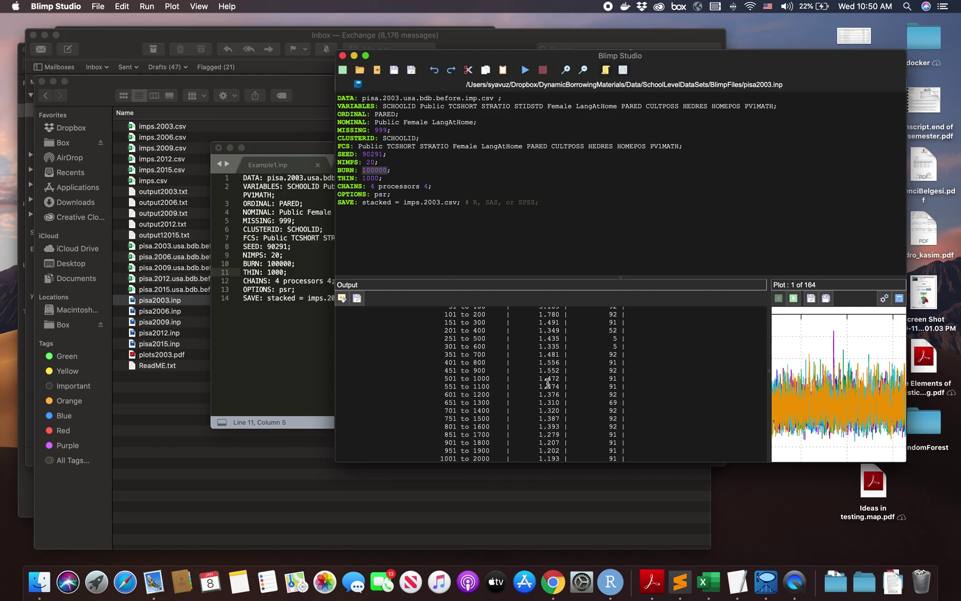
scroll(548, 383, "down", 4)
scroll(547, 383, "down", 10)
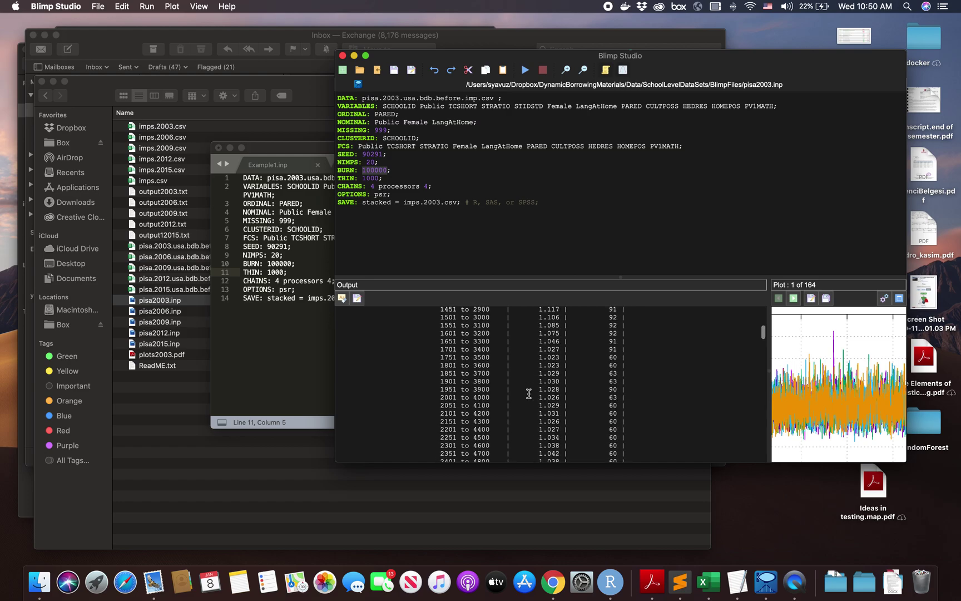
scroll(529, 394, "down", 8)
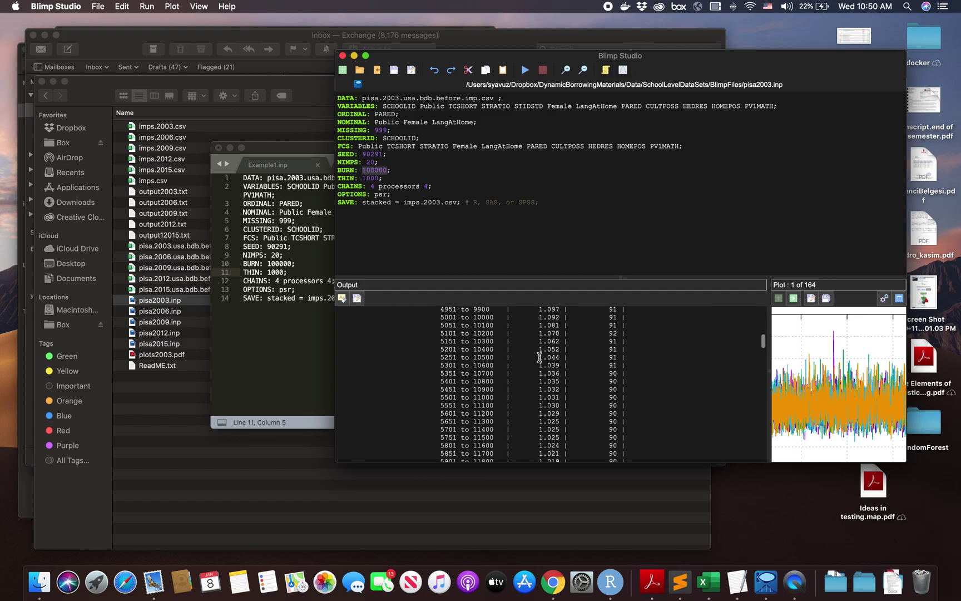
key("ctrl+Right")
key("ctrl+Right")
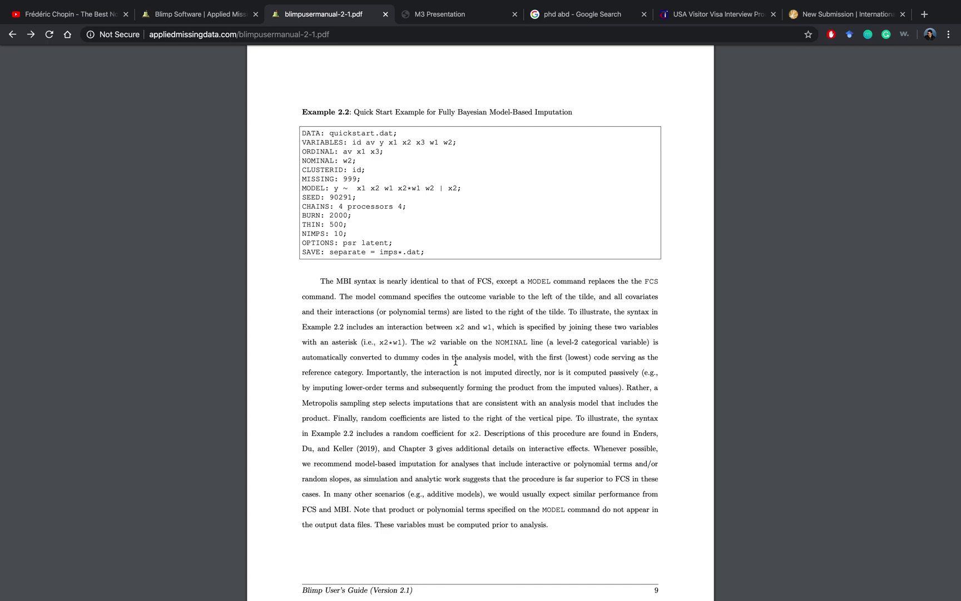
scroll(455, 361, "down", 15)
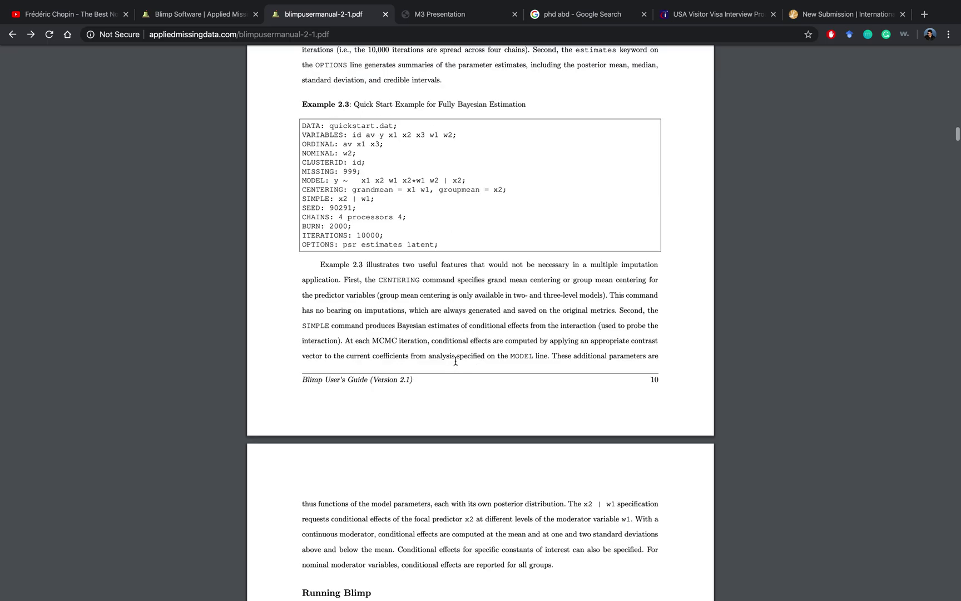
scroll(456, 362, "down", 10)
key("ctrl+Left")
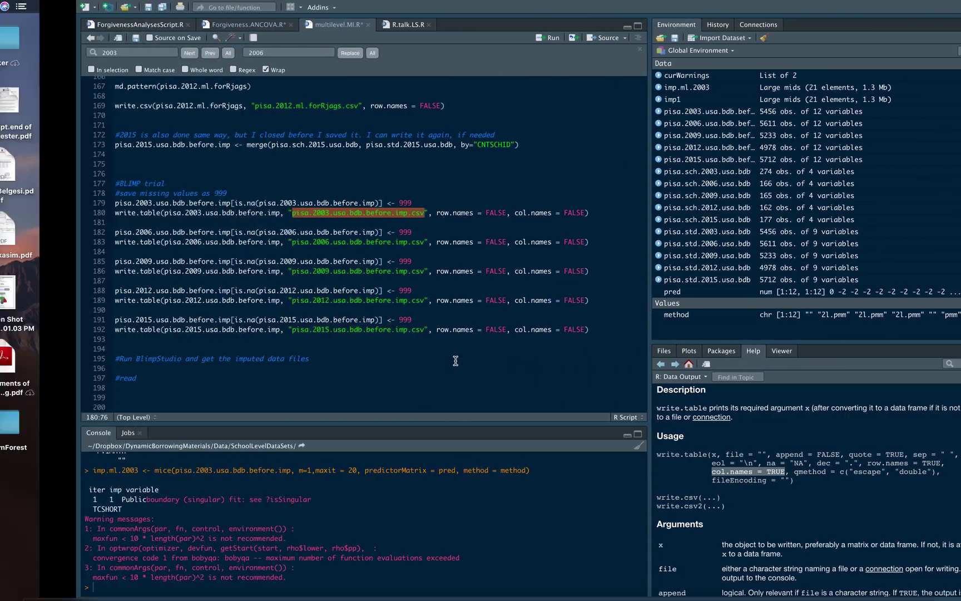
key("ctrl+Left")
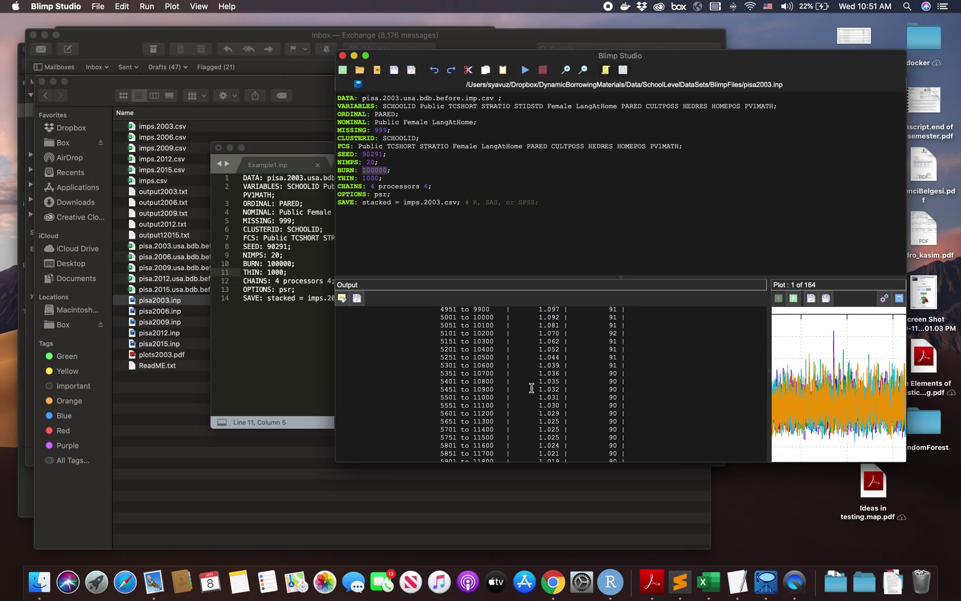
scroll(547, 373, "down", 10)
scroll(547, 374, "down", 1)
scroll(547, 332, "down", 6)
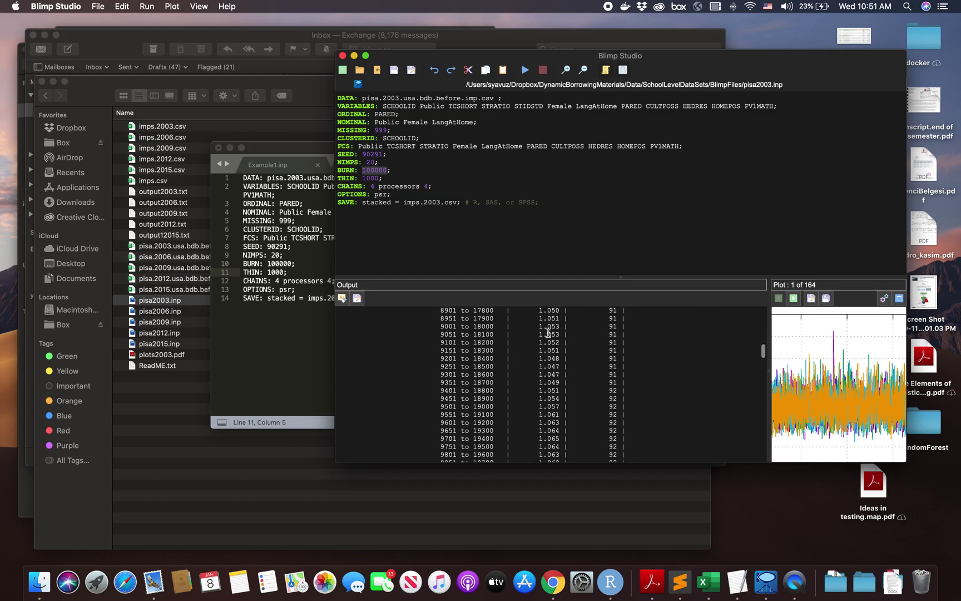
scroll(548, 332, "down", 1)
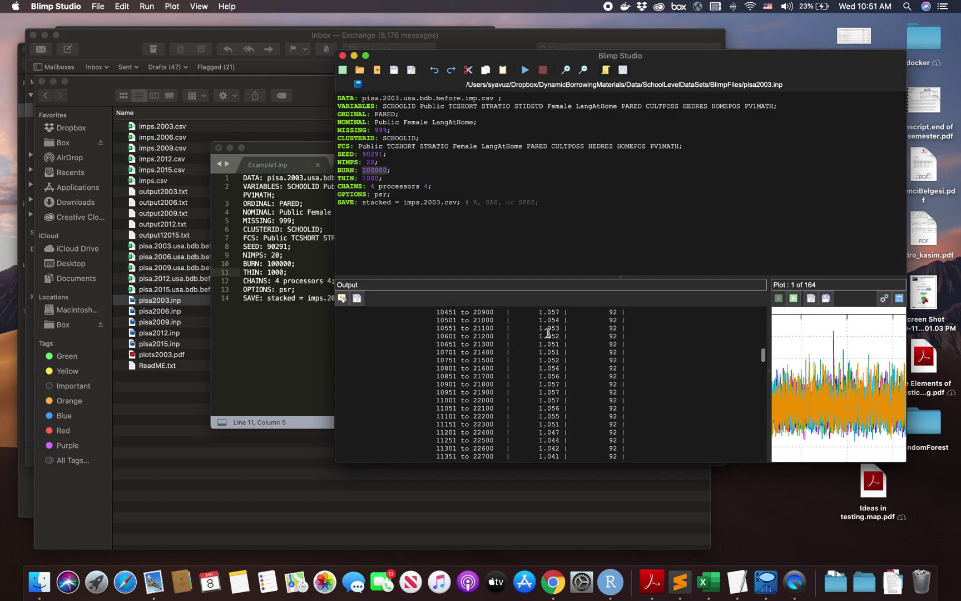
scroll(547, 332, "down", 7)
scroll(551, 361, "down", 20)
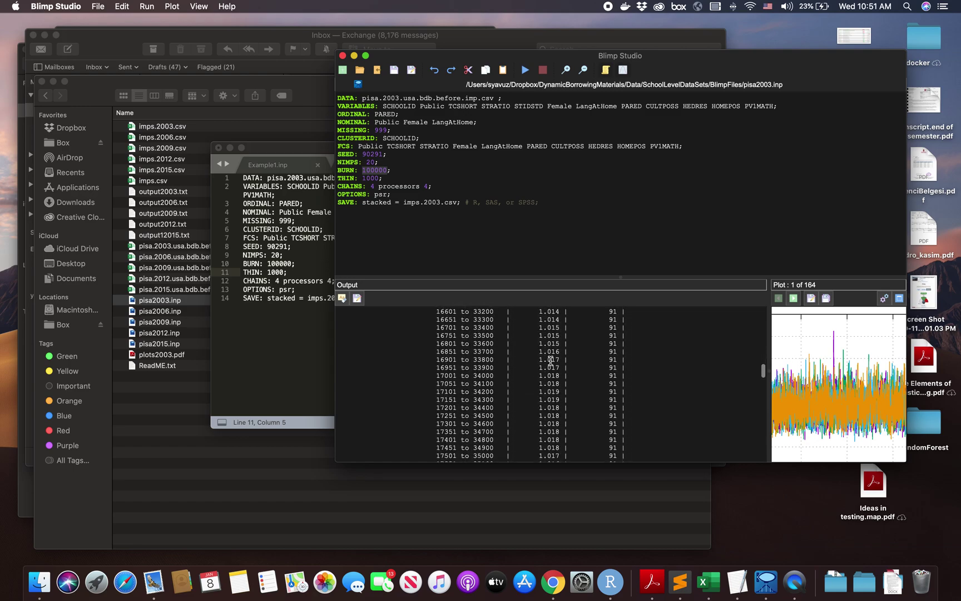
scroll(551, 360, "down", 20)
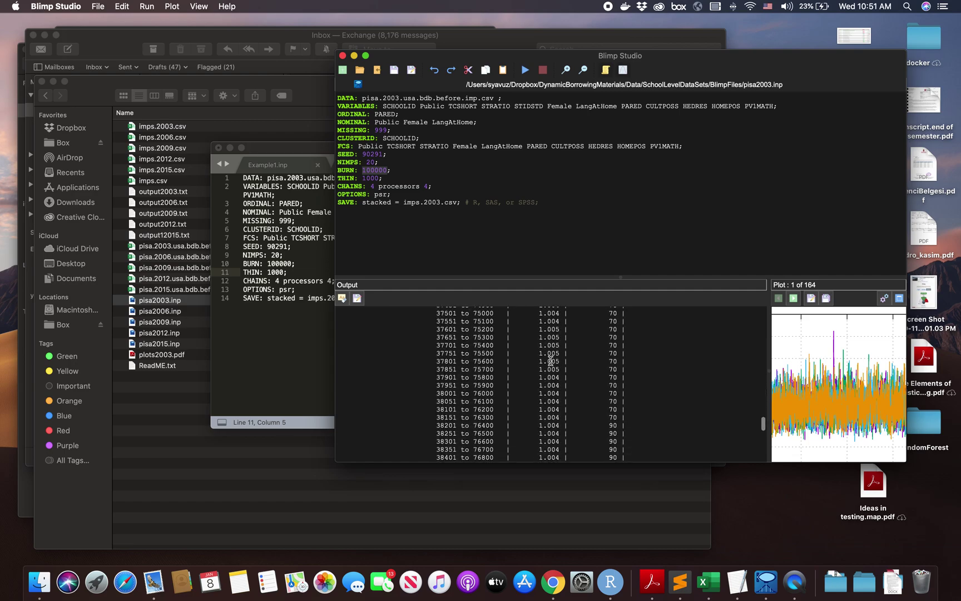
left_click_drag(538, 431, 568, 432)
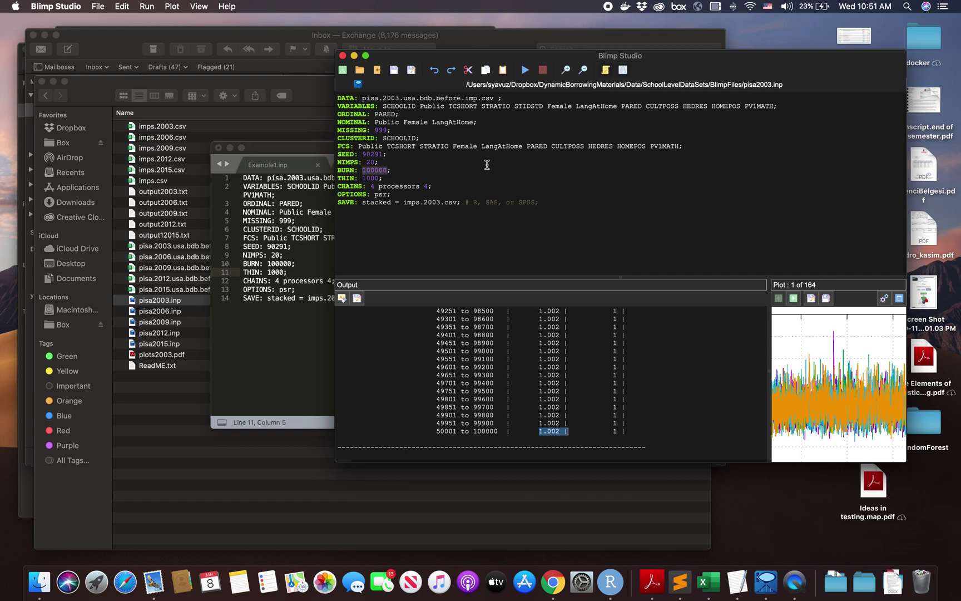
left_click_drag(335, 225, 229, 250)
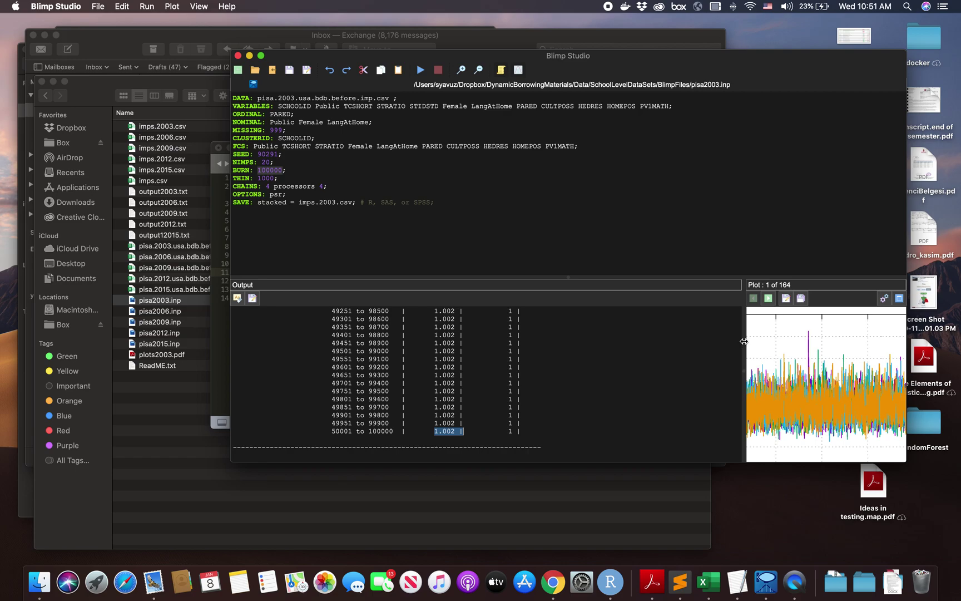
- Enlarge the trace plot pane and redraw plot 1 of 164 with labelled Estimate and iteration axes
triple_click(573, 350)
left_click(642, 406)
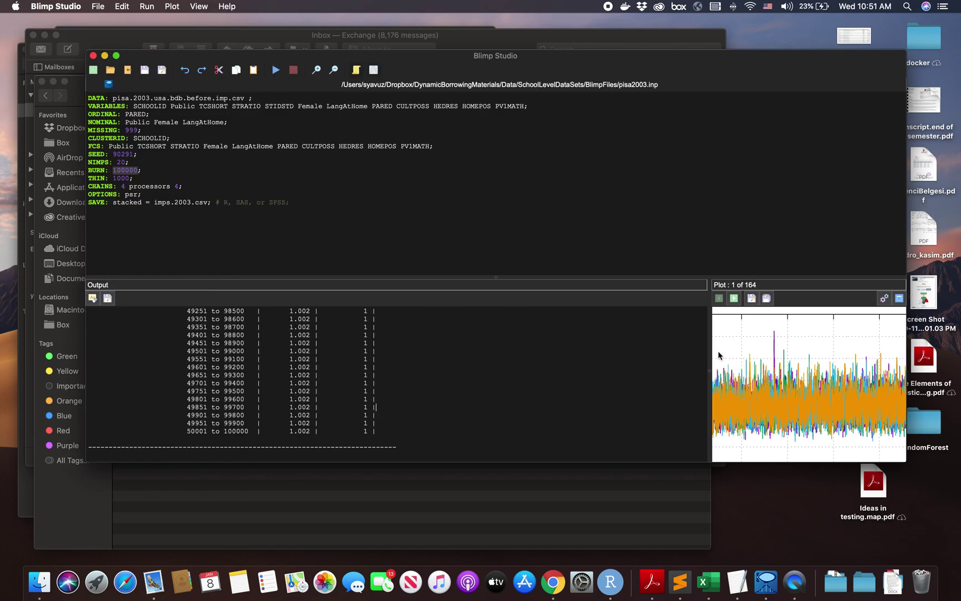
left_click_drag(709, 343, 524, 361)
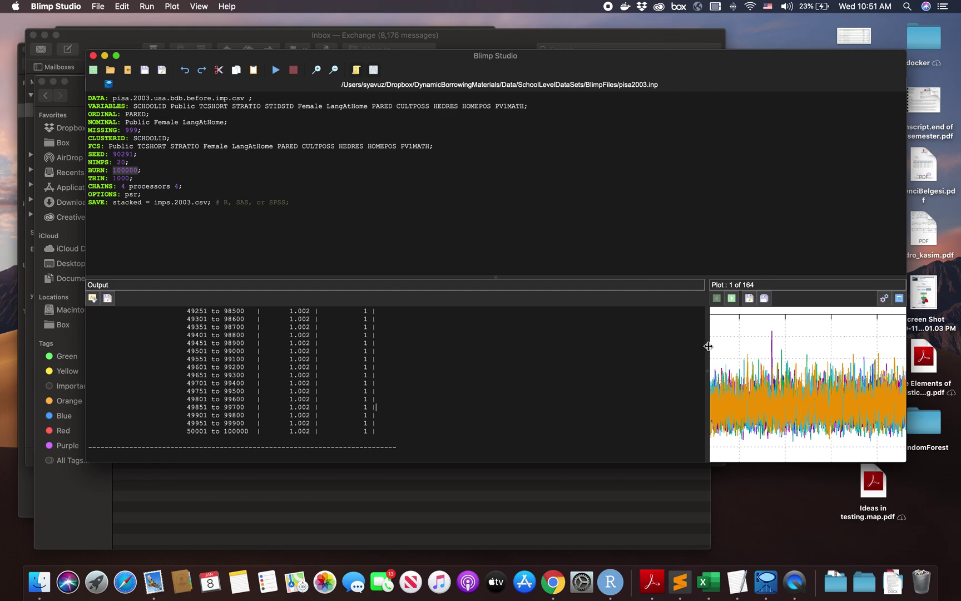
left_click_drag(698, 351, 503, 351)
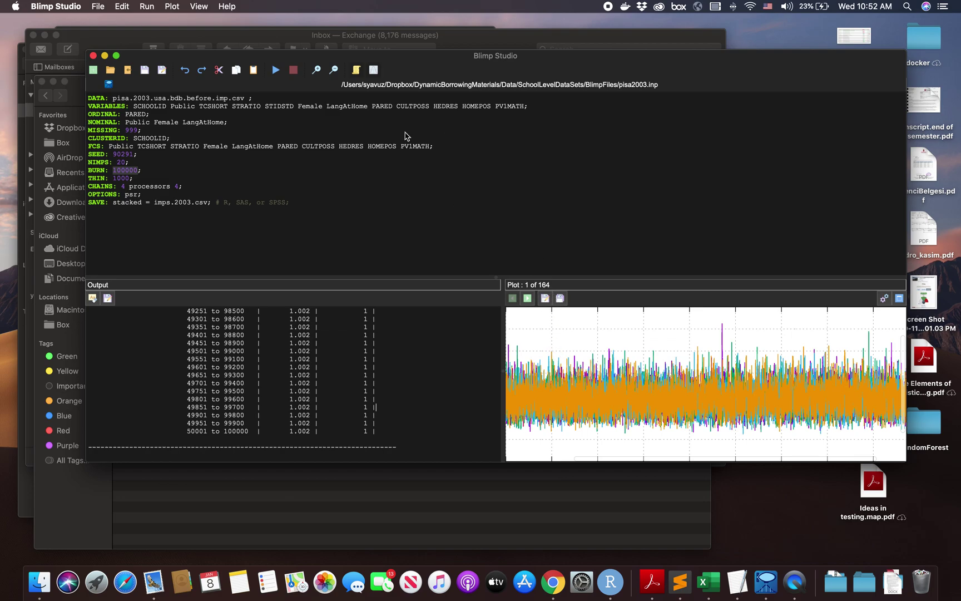
left_click(373, 70)
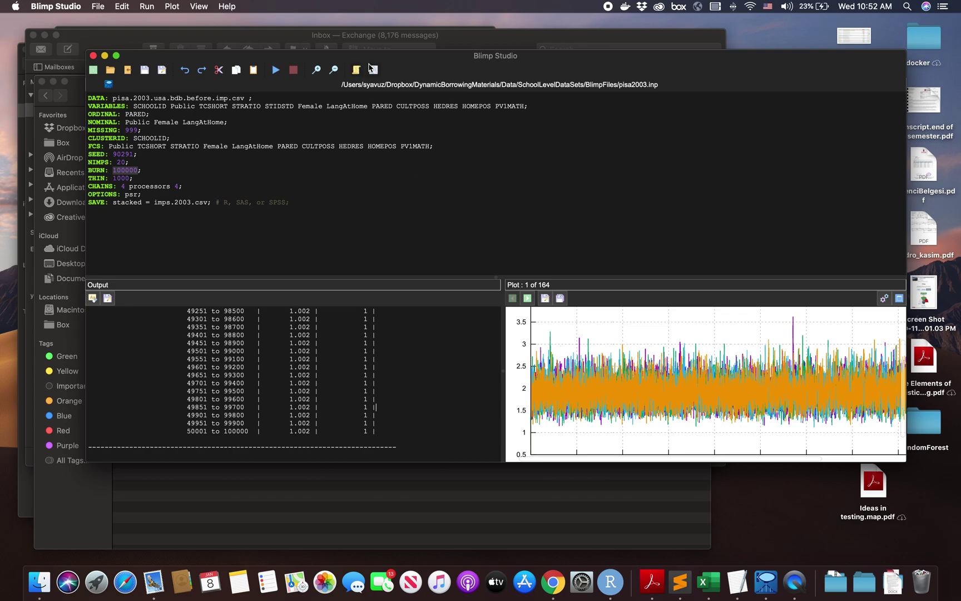